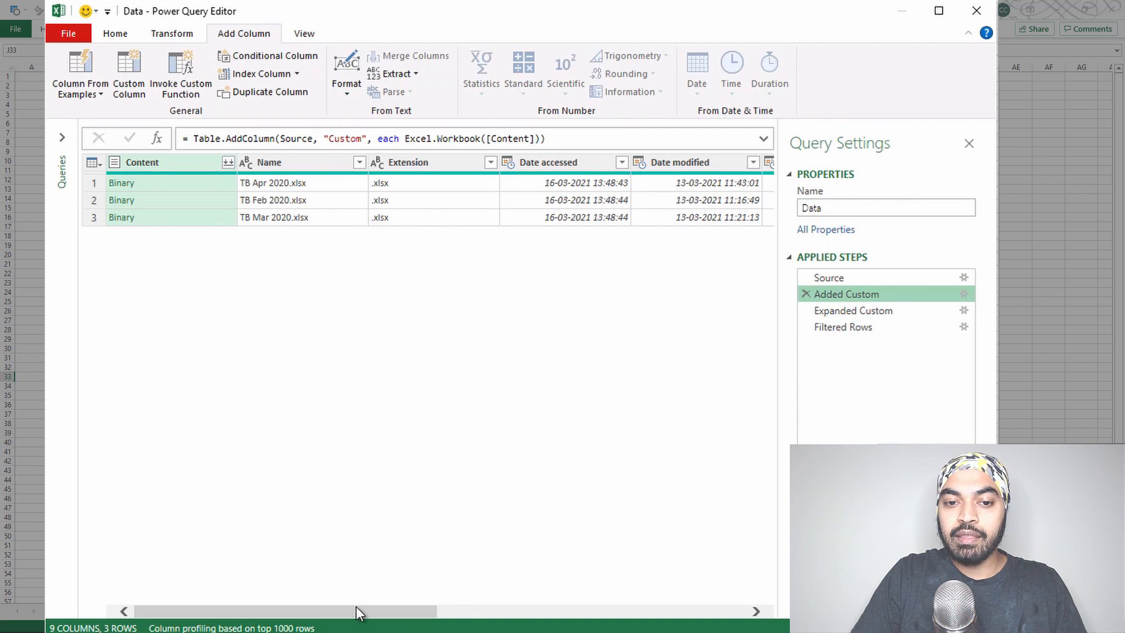
# Review the Added Custom step's Excel.Workbook([Content]) formula and its resulting column, leaving the formula unedited.
pyautogui.moveTo(383, 611); pyautogui.dragTo(693, 611)
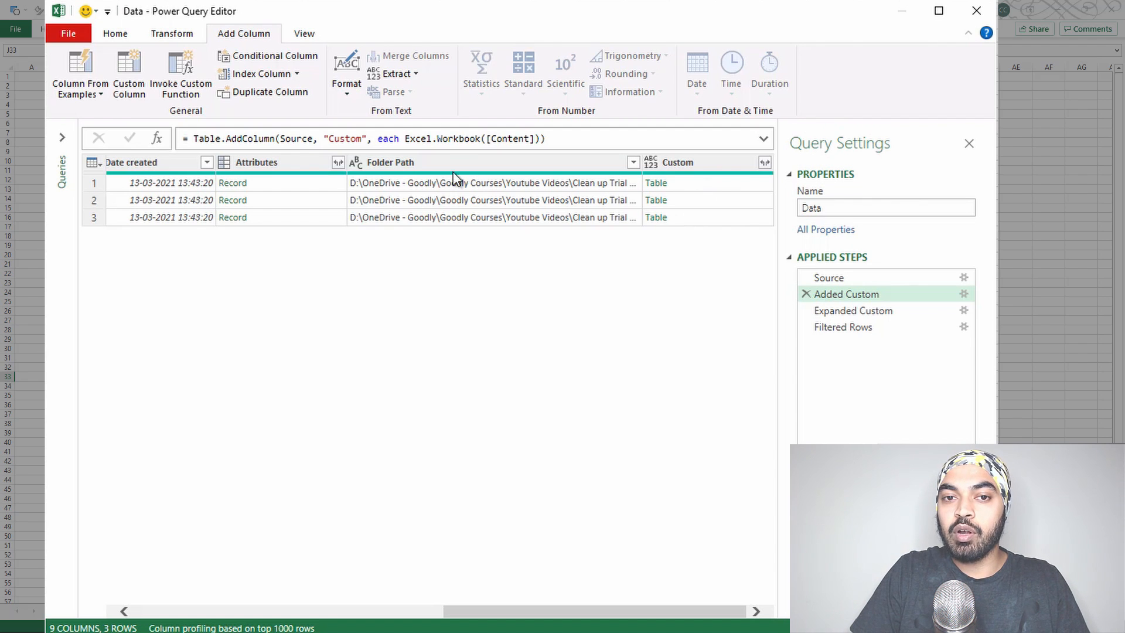
pyautogui.moveTo(407, 141); pyautogui.dragTo(478, 137)
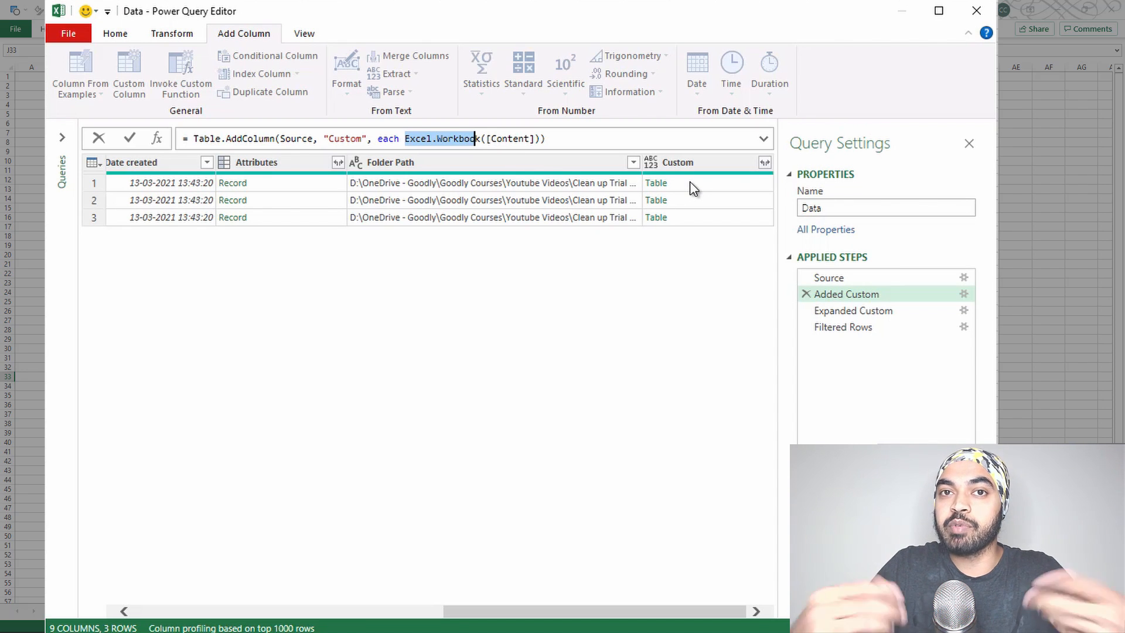
pyautogui.click(965, 294)
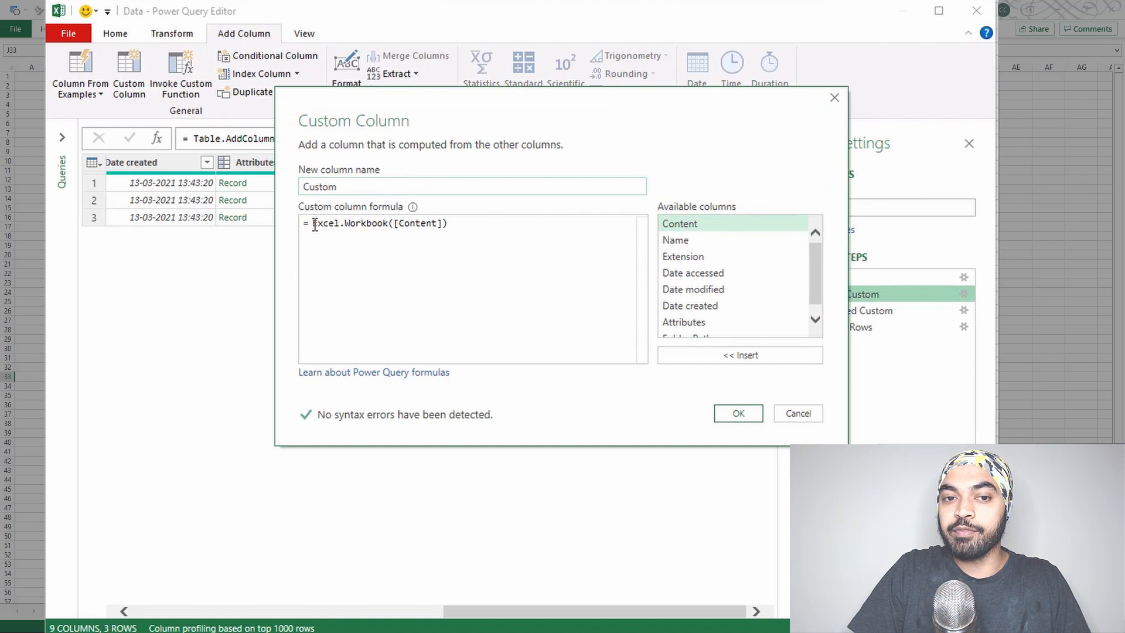
pyautogui.moveTo(313, 224); pyautogui.dragTo(345, 224)
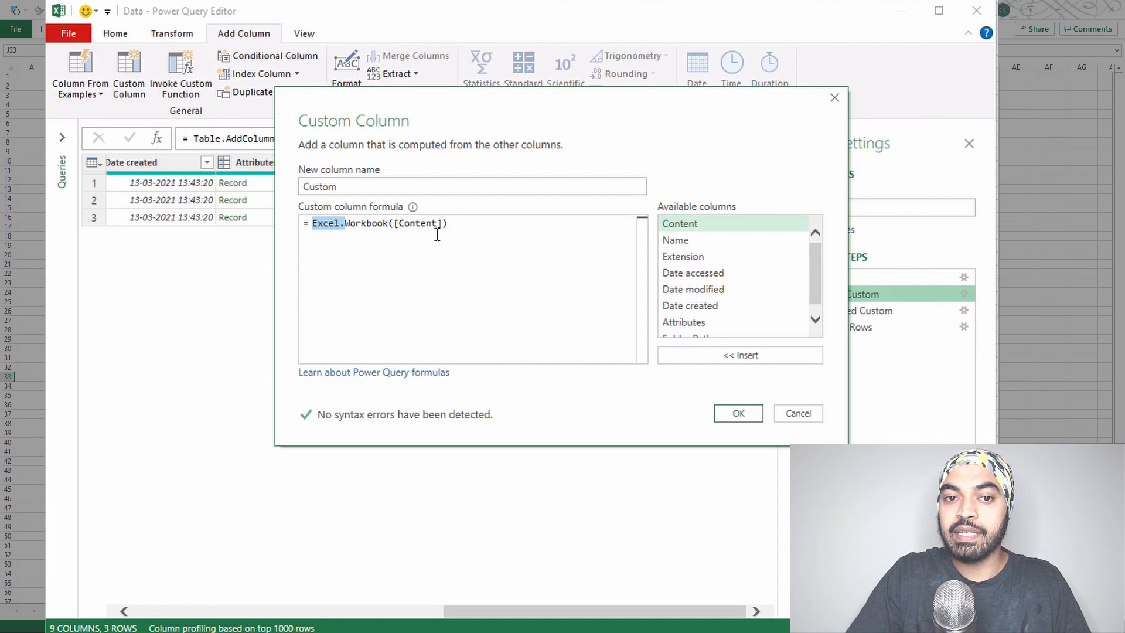
pyautogui.click(799, 412)
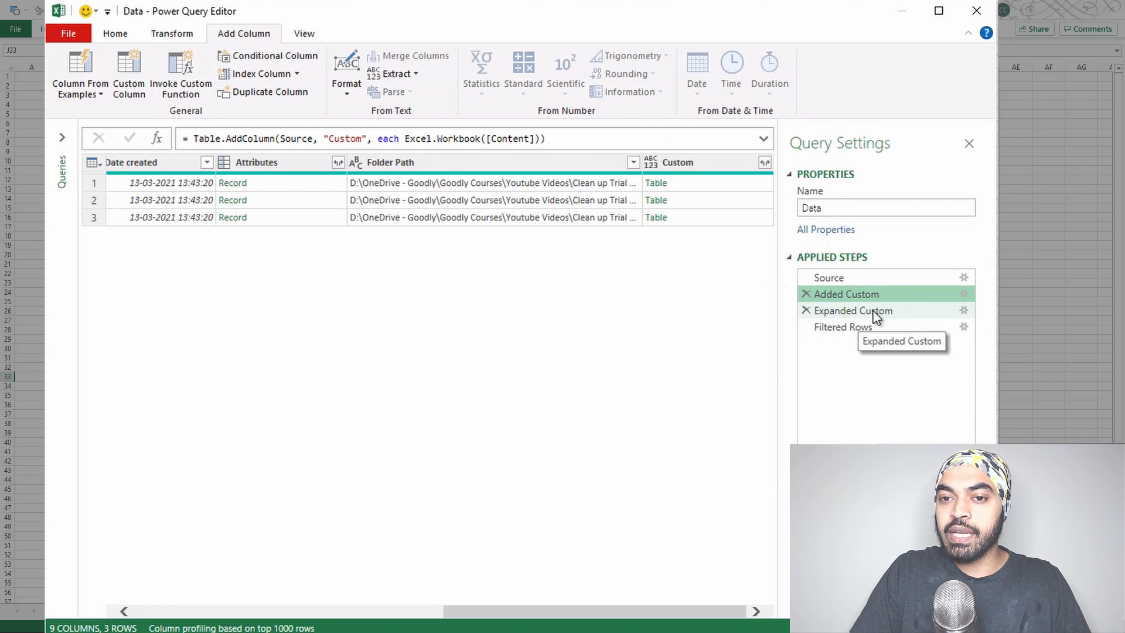
# Inspect the Custom column of nested tables and the Expanded Custom step's columns, including Kind.
pyautogui.click(701, 159)
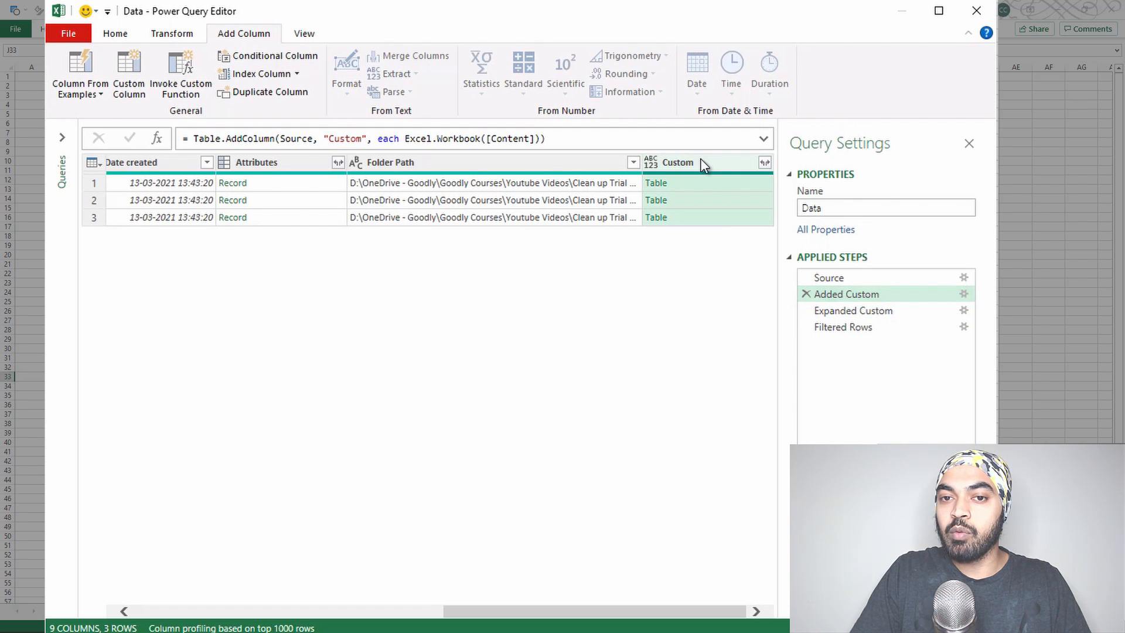
pyautogui.click(860, 309)
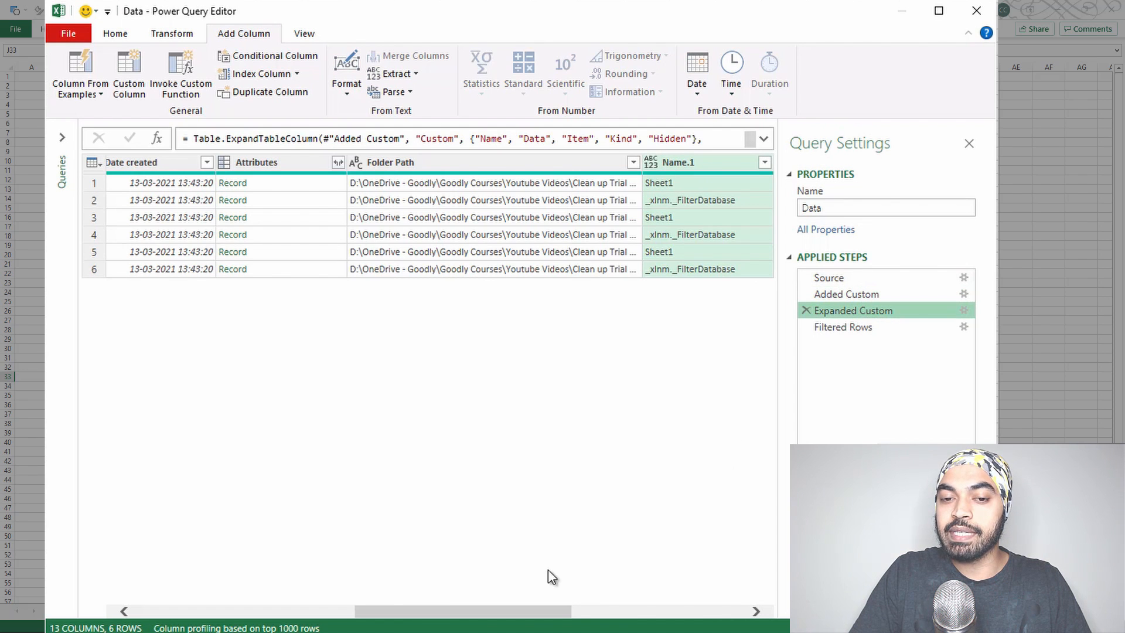
pyautogui.moveTo(531, 609); pyautogui.dragTo(687, 604)
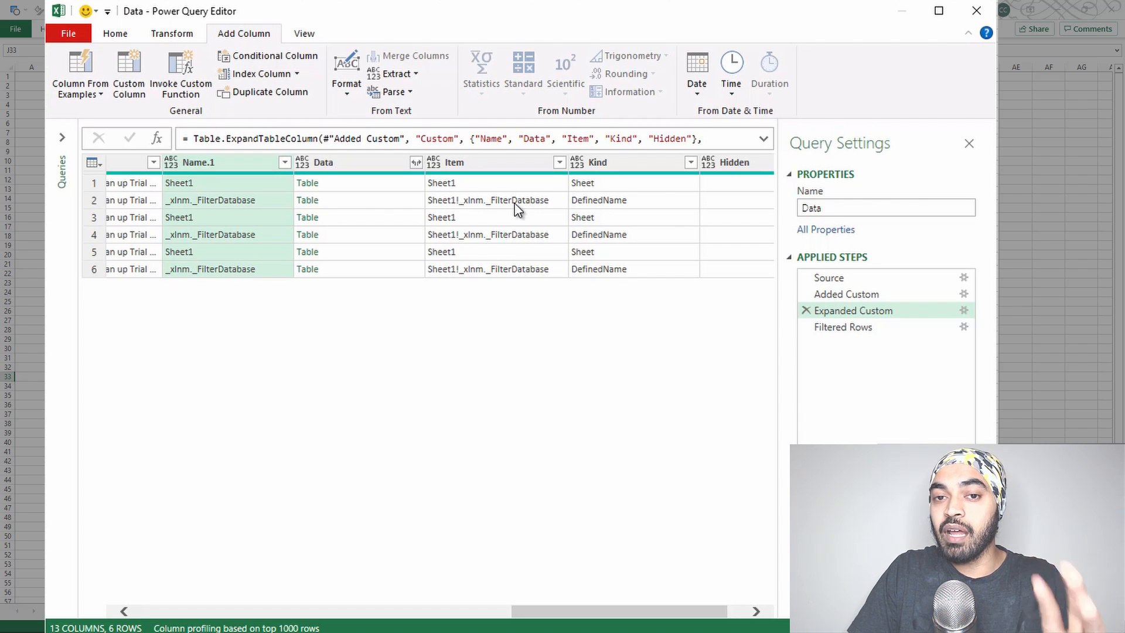
pyautogui.click(621, 163)
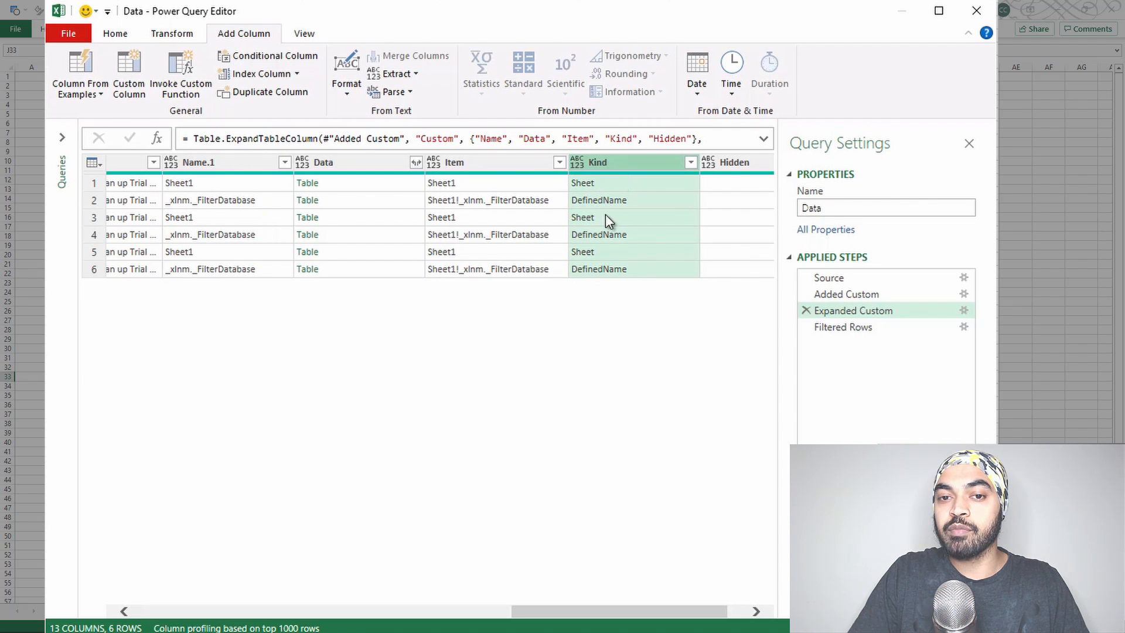
# Go to the Filtered Rows step and preview each file's nested table in the Data column alongside the file names.
pyautogui.click(850, 327)
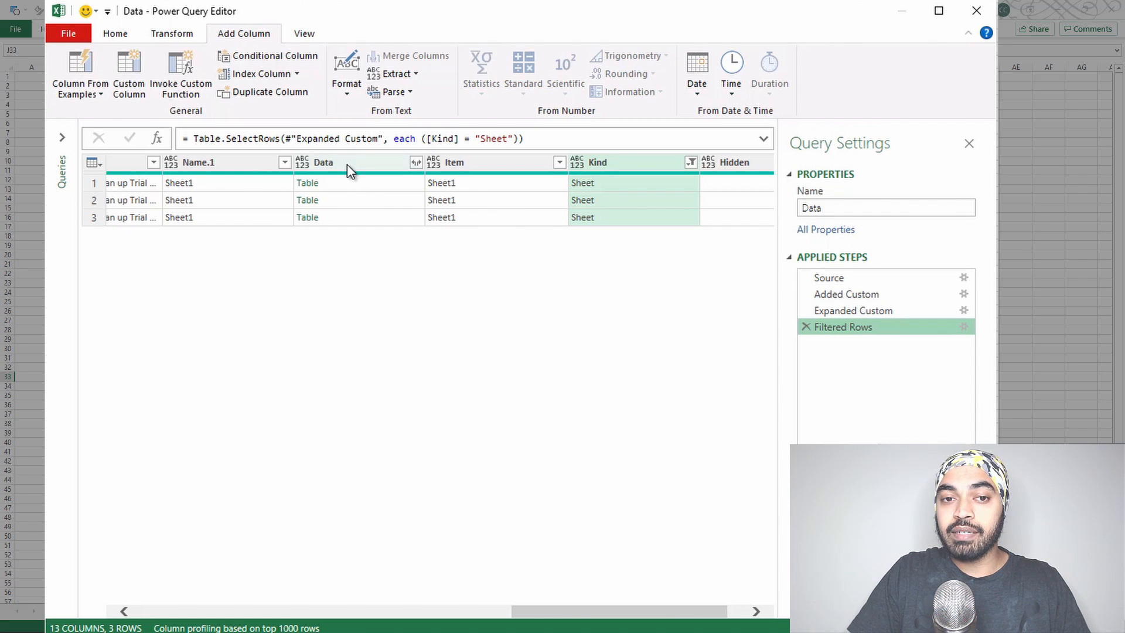
pyautogui.click(348, 182)
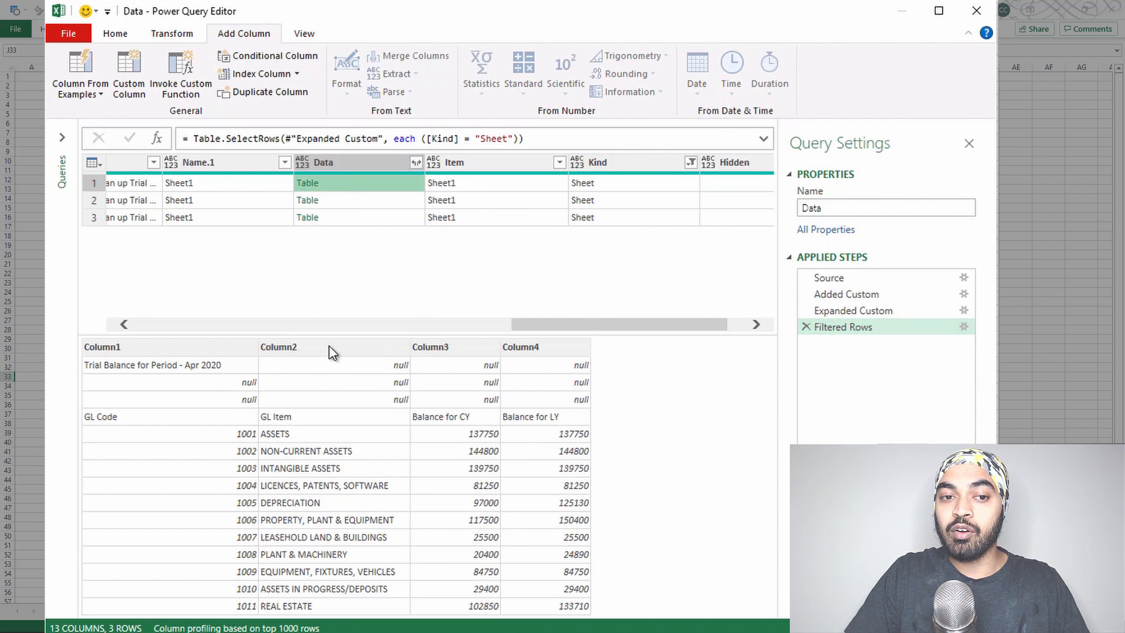
pyautogui.click(353, 200)
pyautogui.click(351, 216)
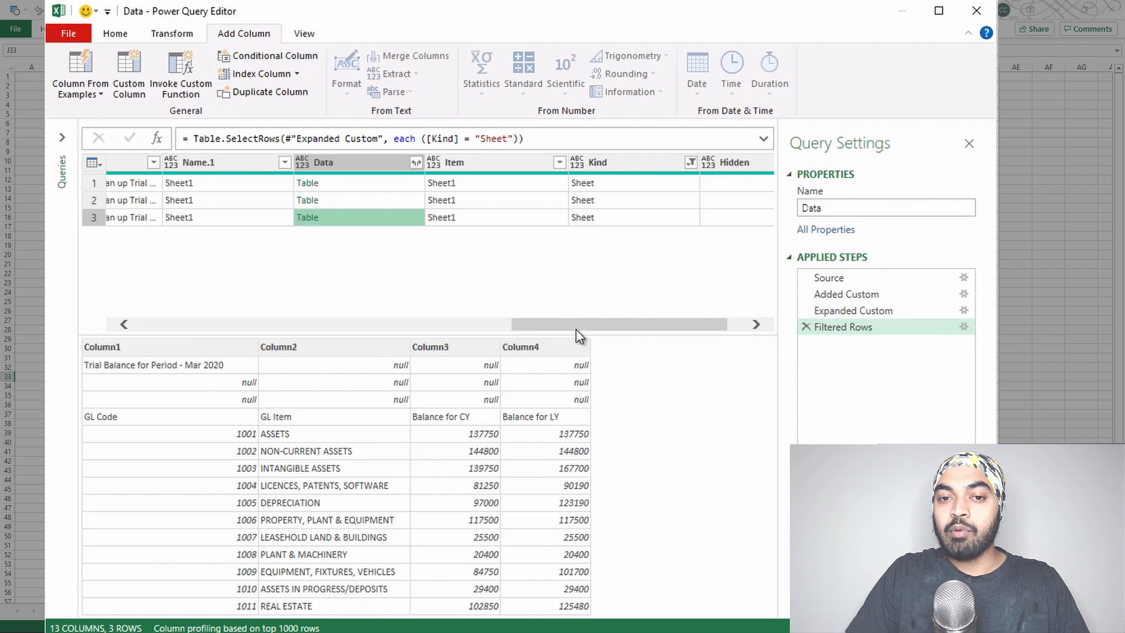
pyautogui.moveTo(581, 326); pyautogui.dragTo(179, 316)
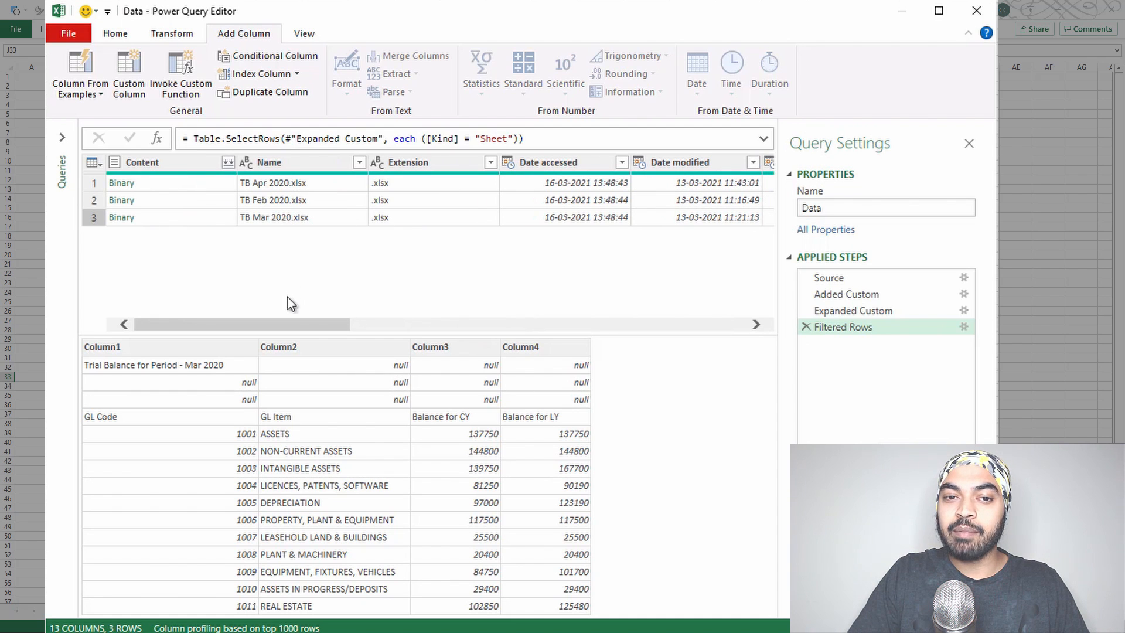
pyautogui.moveTo(287, 321); pyautogui.dragTo(620, 324)
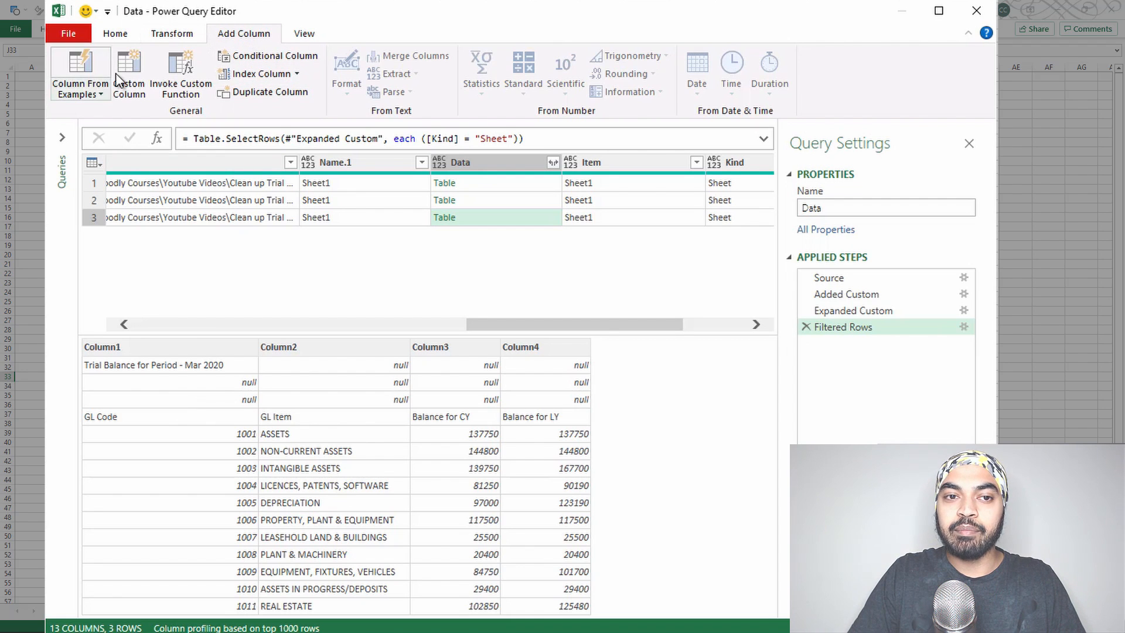
# Add a custom column with the formula [Data] {0} to extract the first row of each nested table.
pyautogui.click(128, 87)
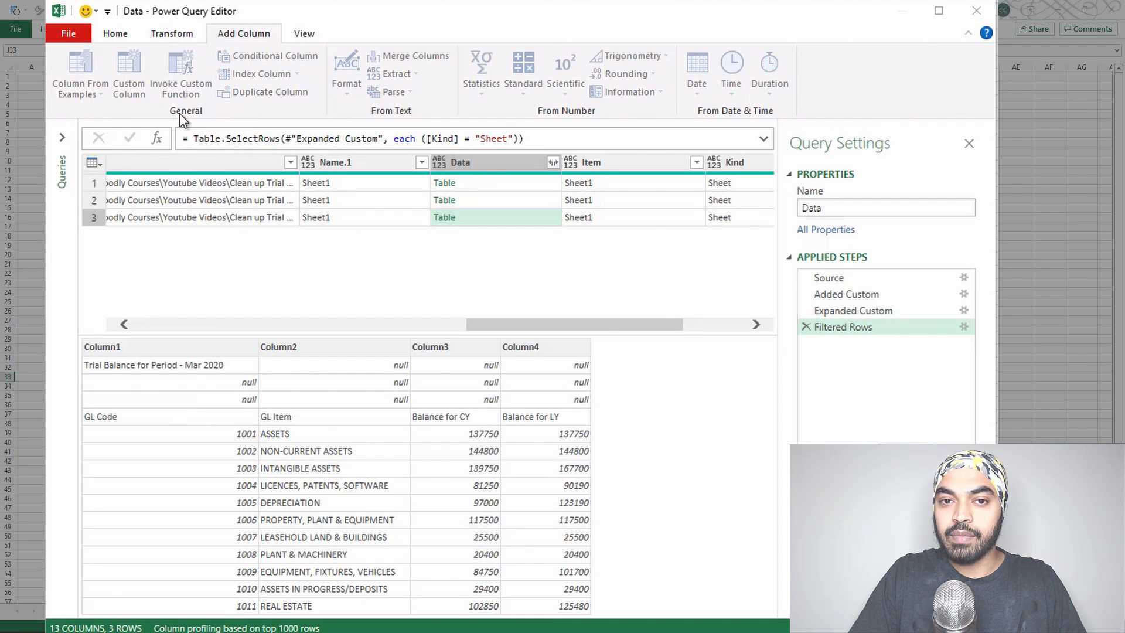
pyautogui.moveTo(387, 121); pyautogui.dragTo(657, 131)
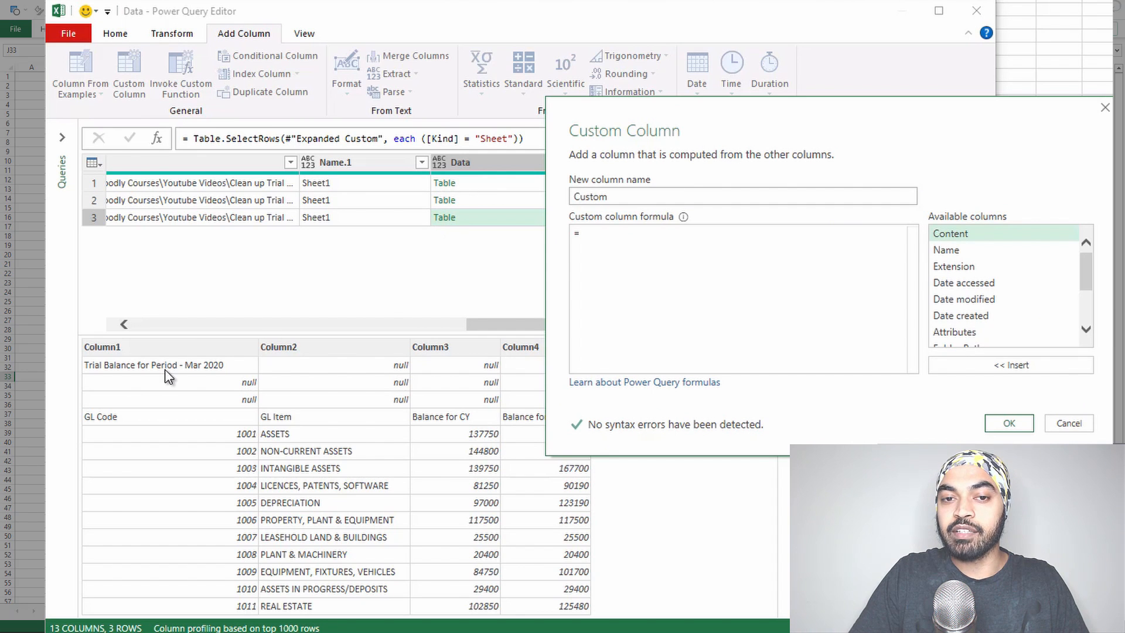
pyautogui.write('[')
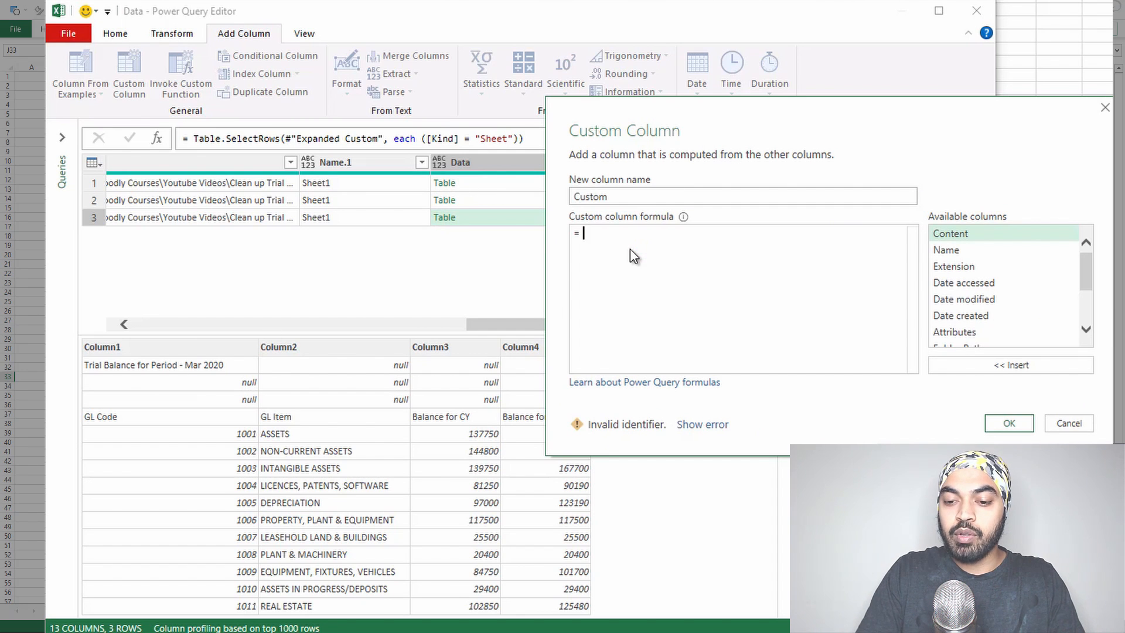
pyautogui.write('Data]')
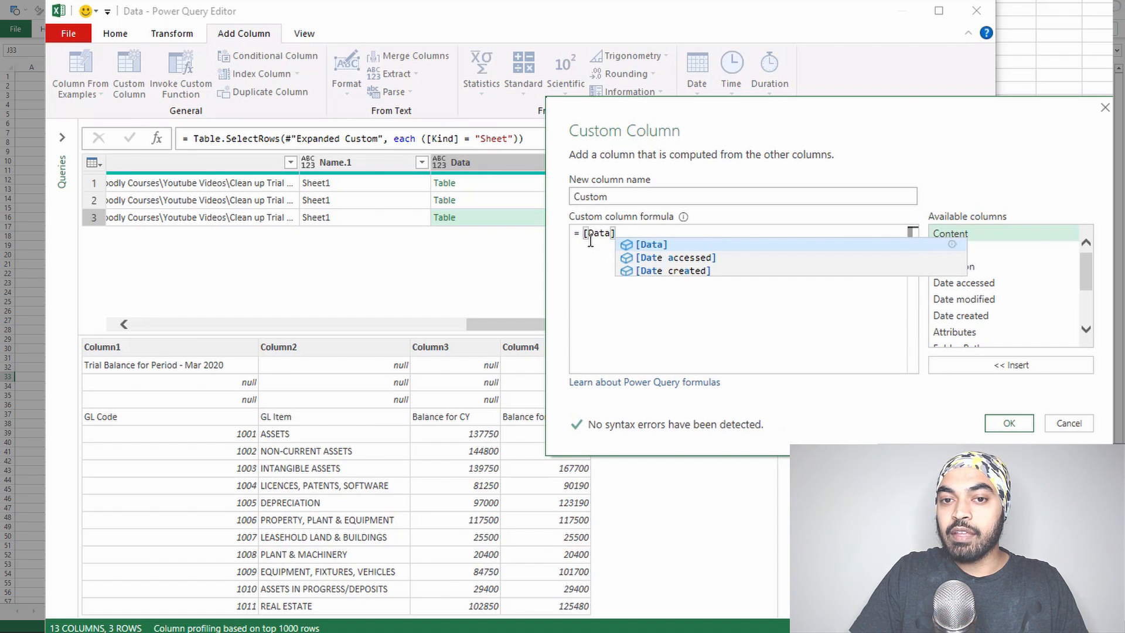
pyautogui.write(' {')
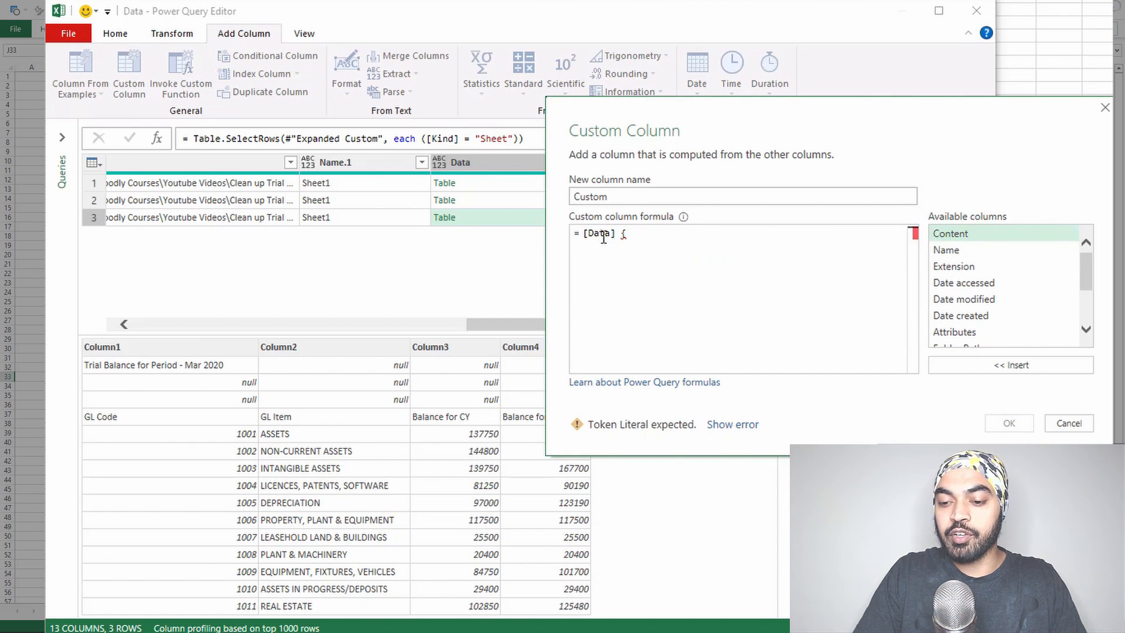
pyautogui.write('}')
pyautogui.write('0')
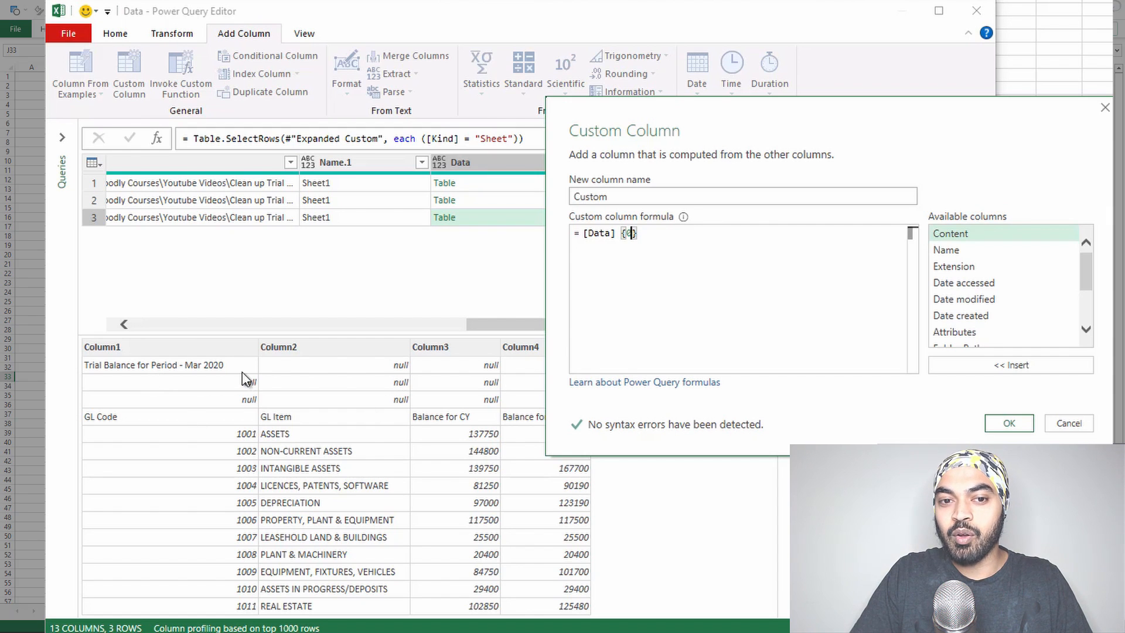
pyautogui.click(1008, 423)
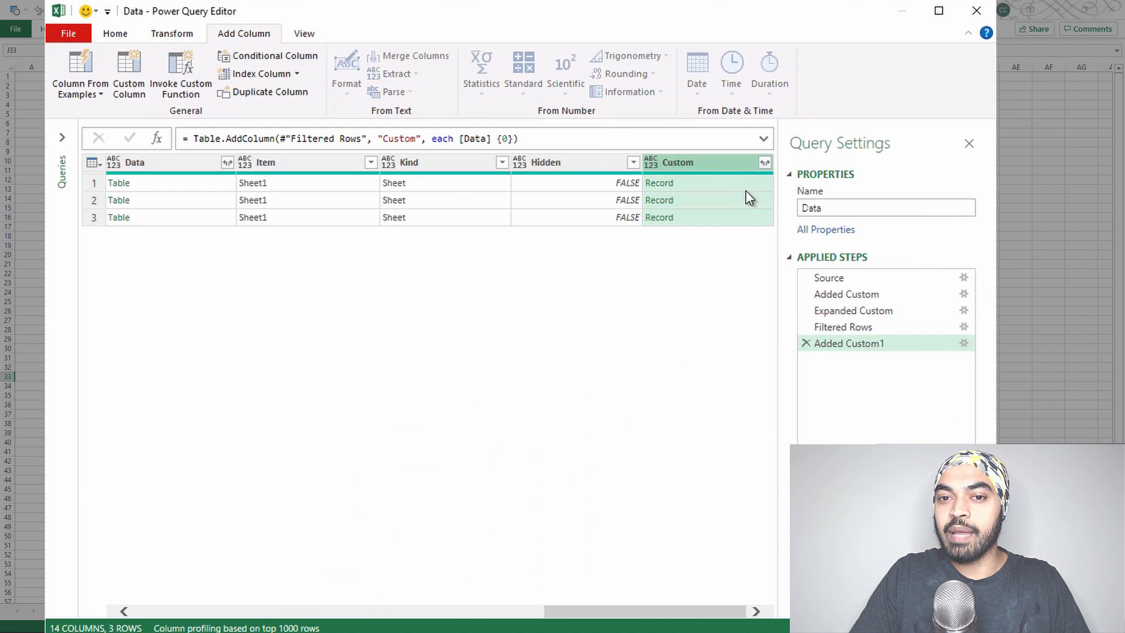
# Preview the first extracted record and extend the custom column's formula to [Data] {0} [Column1].
pyautogui.click(715, 179)
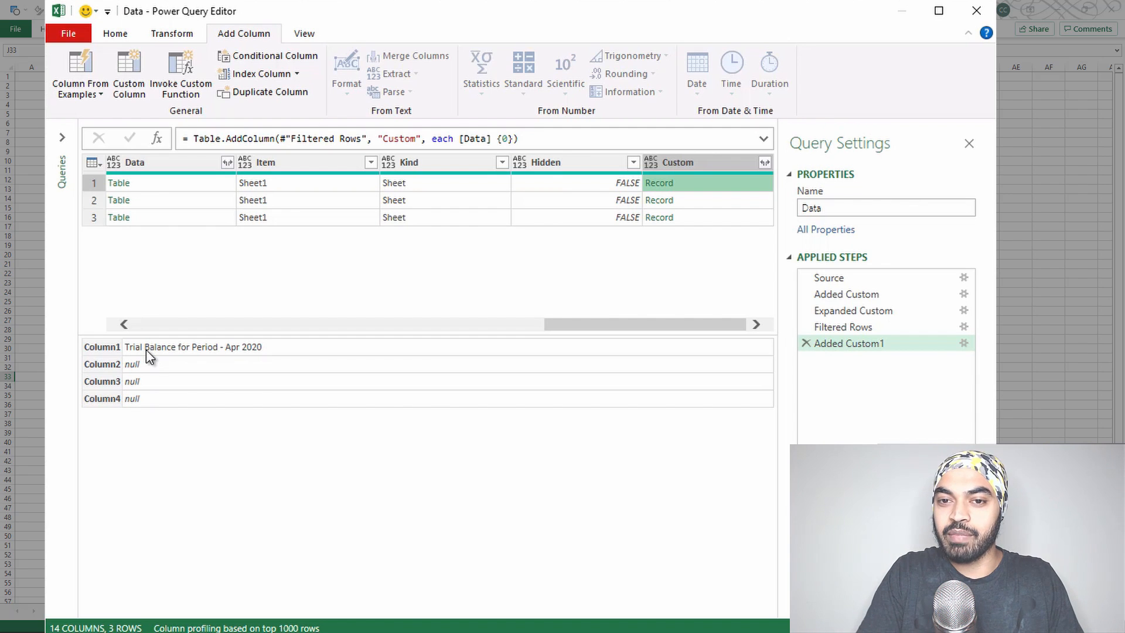
pyautogui.click(967, 343)
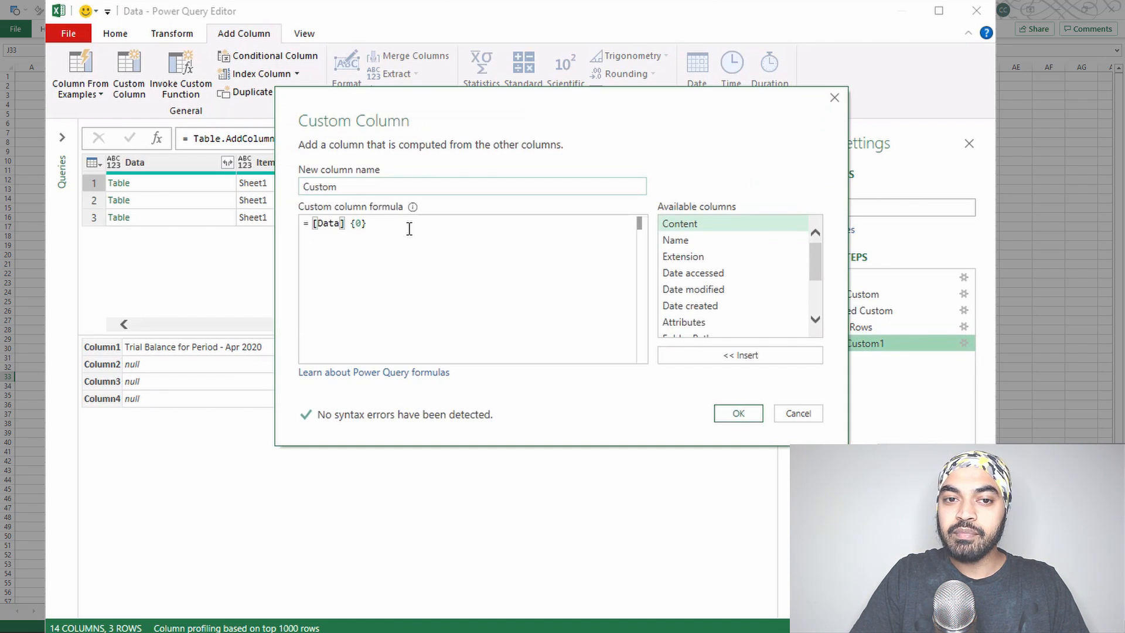
pyautogui.click(399, 227)
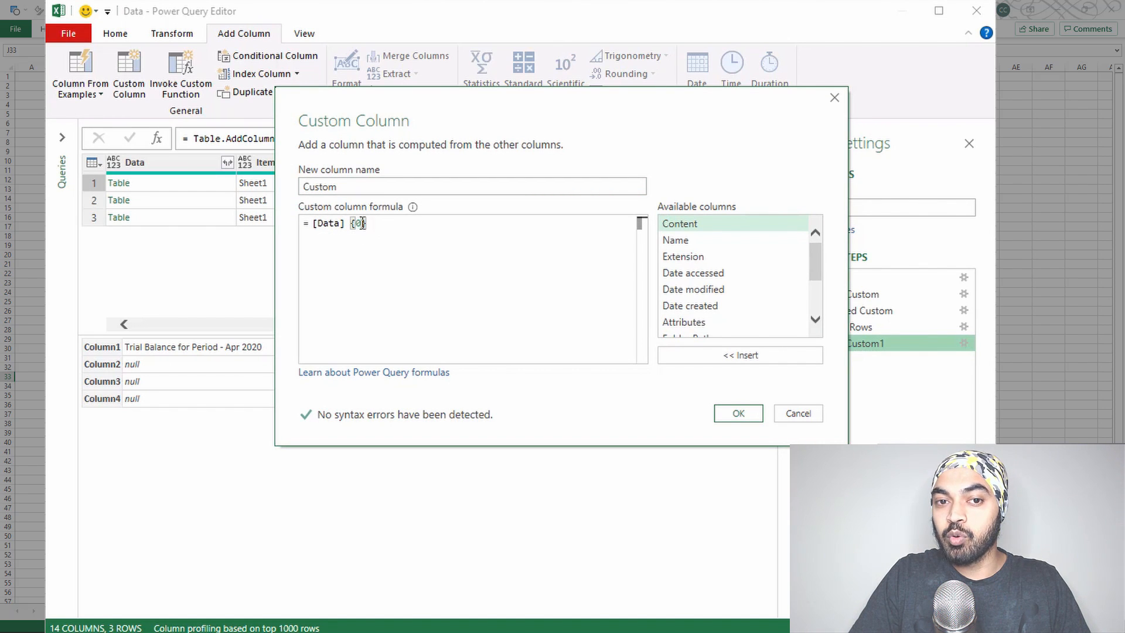
pyautogui.write('[Column1')
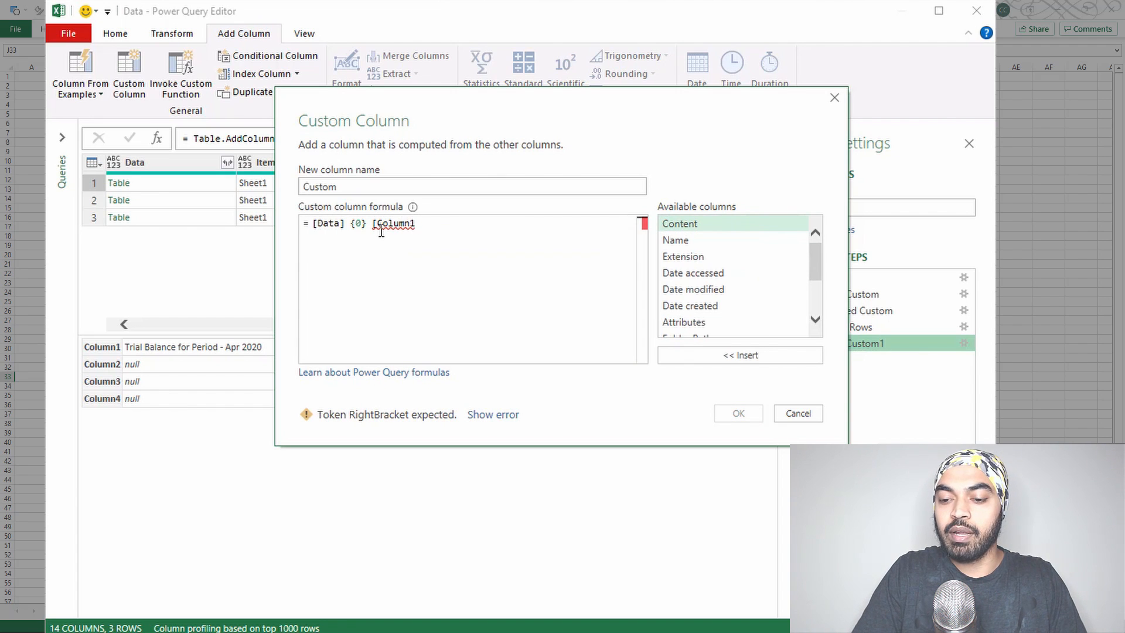
pyautogui.write(']')
pyautogui.click(737, 414)
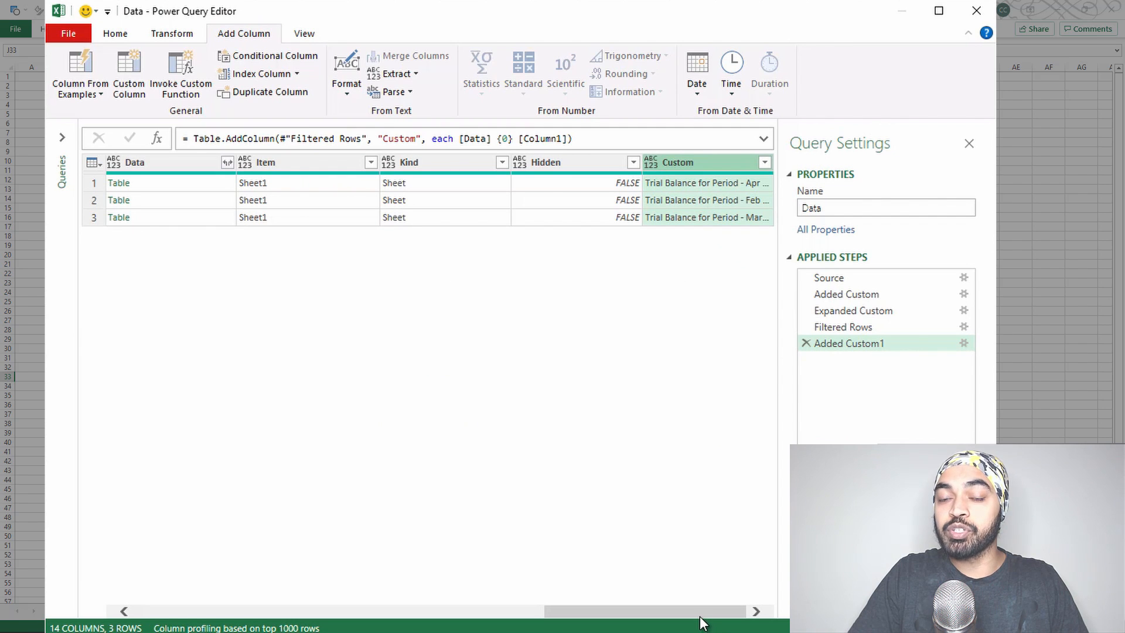
# Reopen the settings of the Added Custom1 step and name the new column Period.
pyautogui.moveTo(704, 610); pyautogui.dragTo(728, 611)
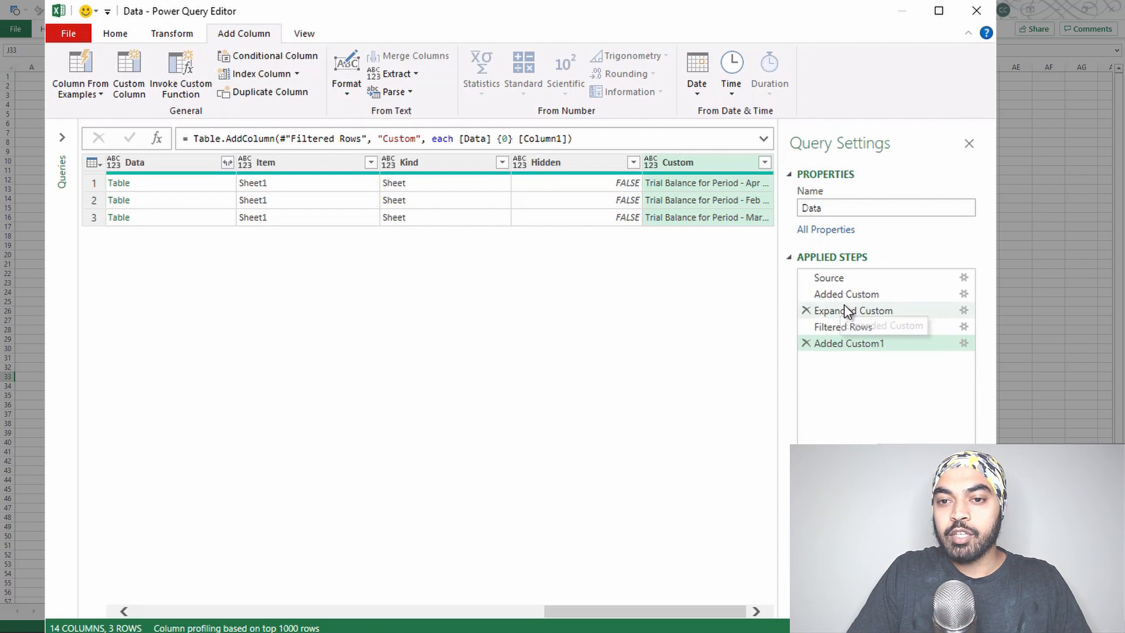
pyautogui.click(964, 343)
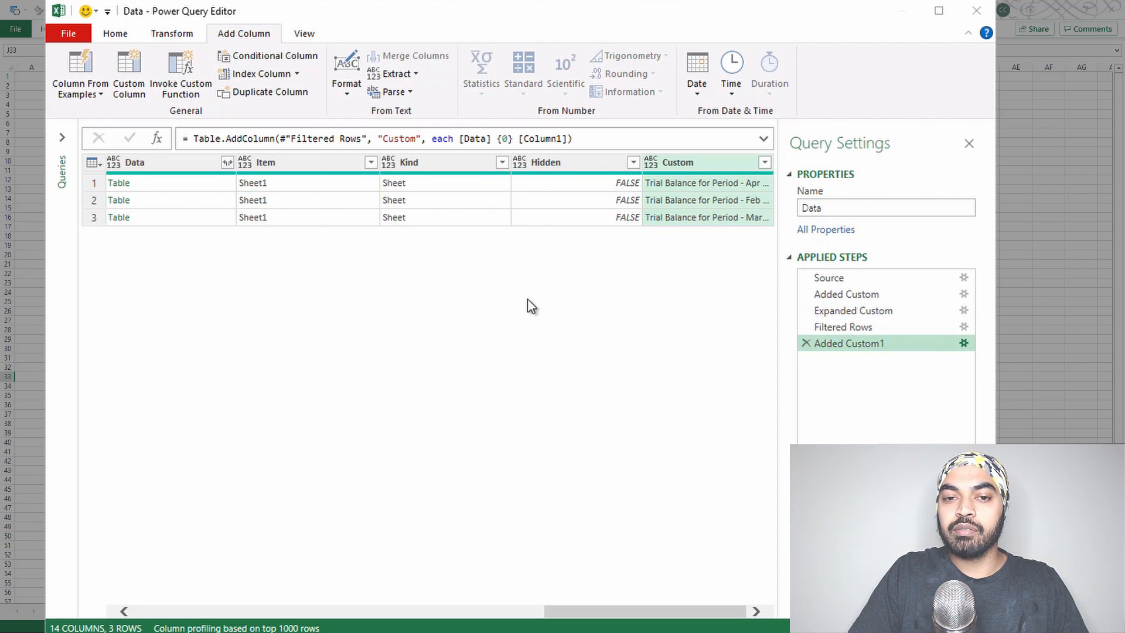
pyautogui.hotkey('ctrl', 'a')
pyautogui.write('Period')
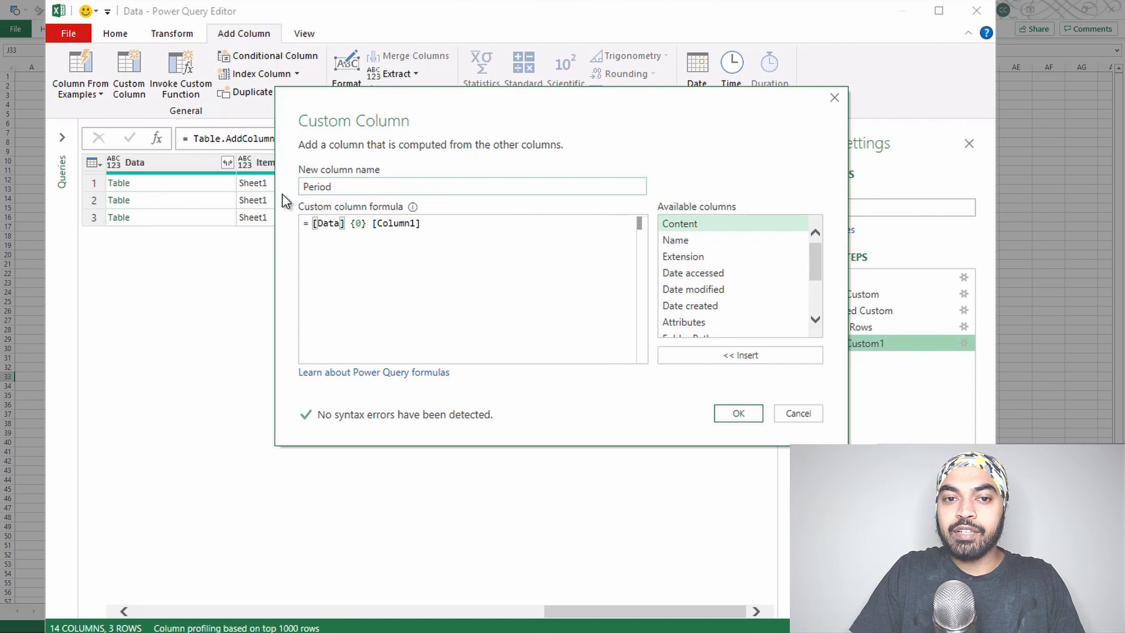
# Turn the Period formula into a let expression that stores [Data] {0} [Column1] in a variable named TextDate.
pyautogui.click(321, 259)
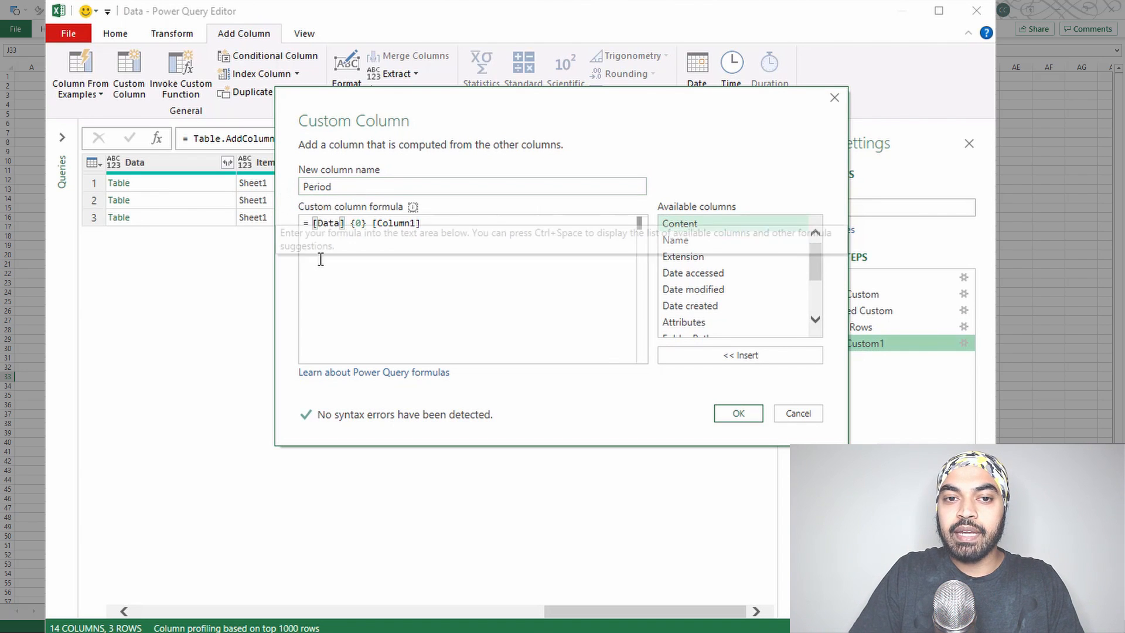
pyautogui.write('let')
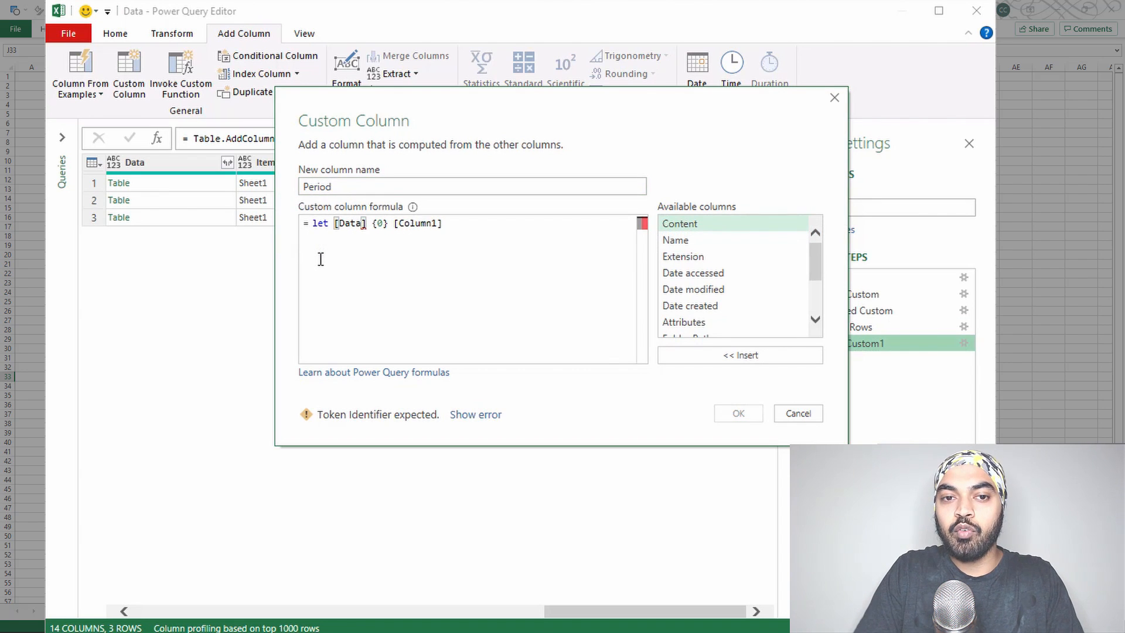
pyautogui.press('Return')
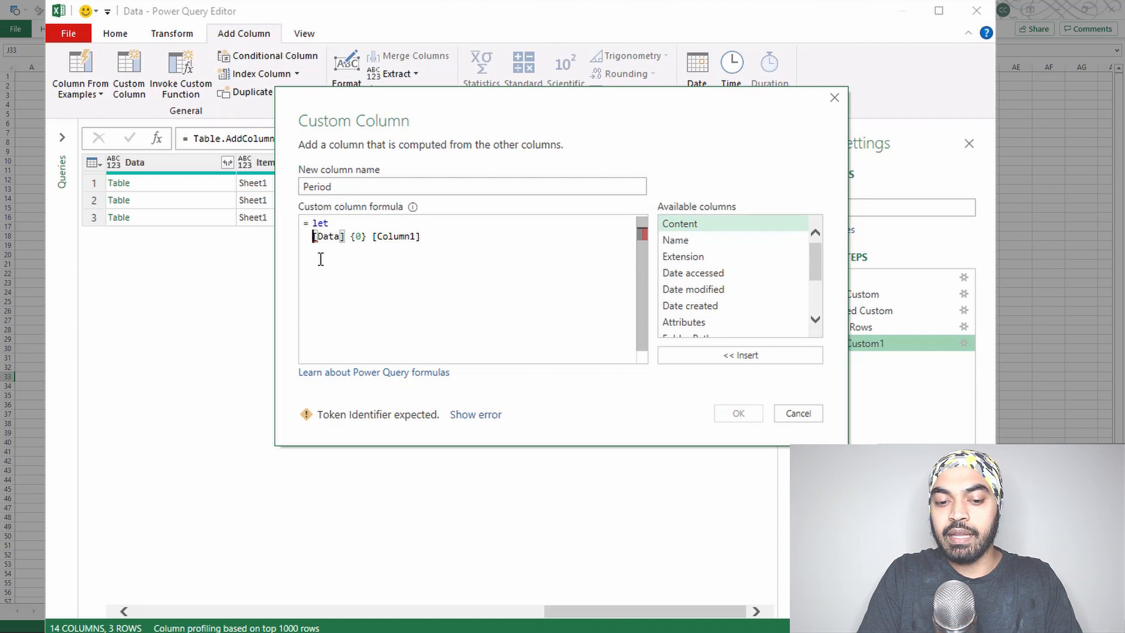
pyautogui.write('TextDate =')
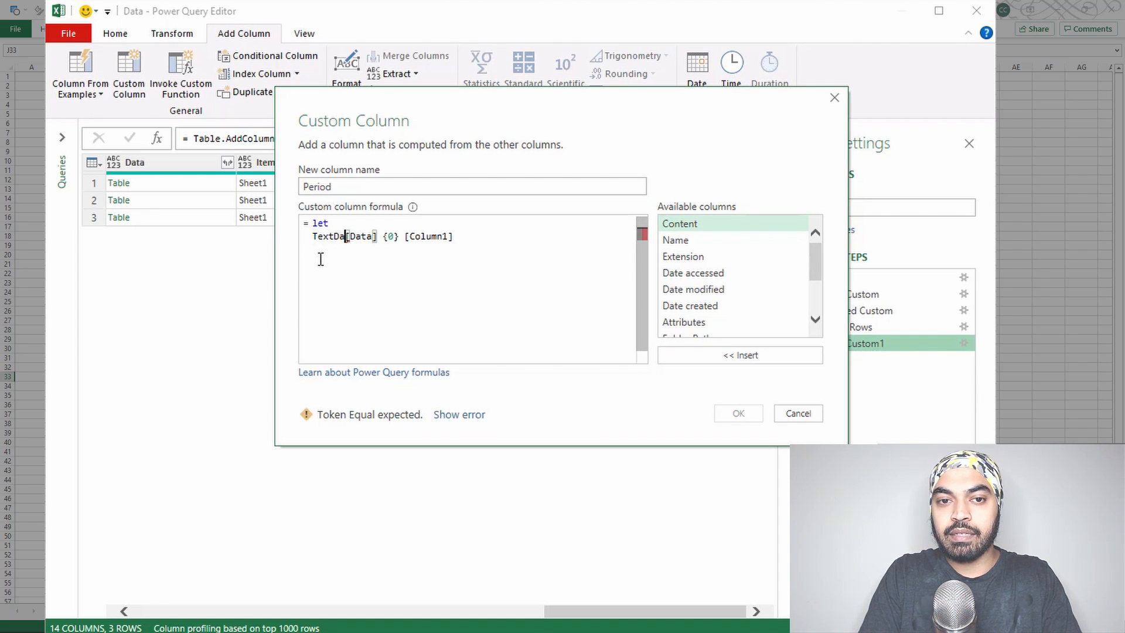
pyautogui.press('End')
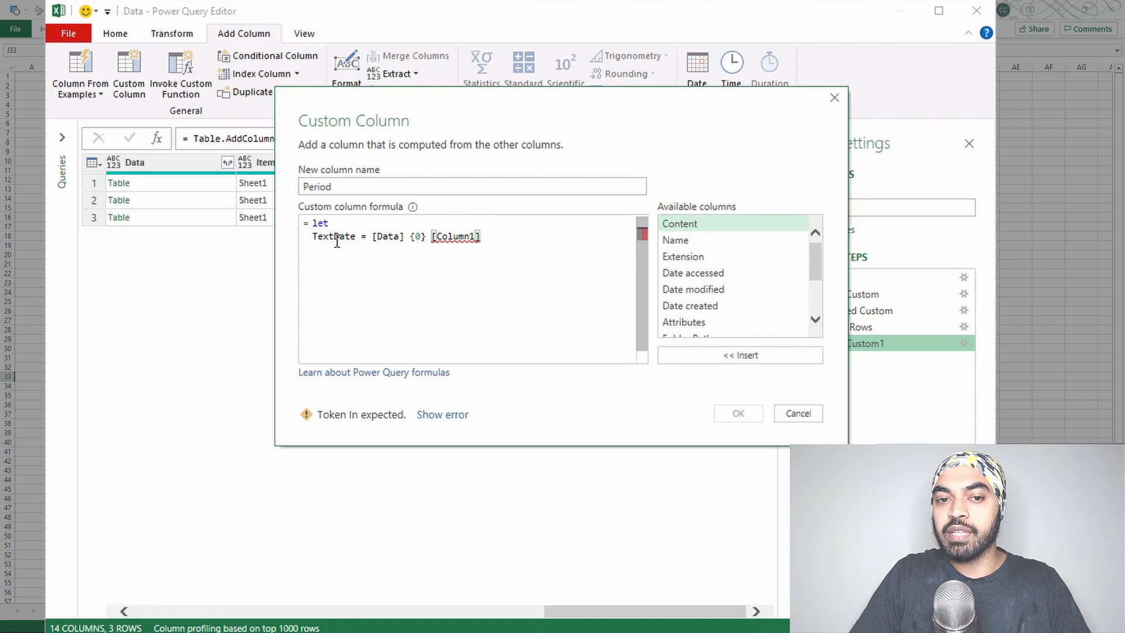
# Add a CleanedDate variable that uses Text.Replace on TextDate to replace "Trial Balance for Period - " with an empty string.
pyautogui.moveTo(492, 134); pyautogui.dragTo(234, 174)
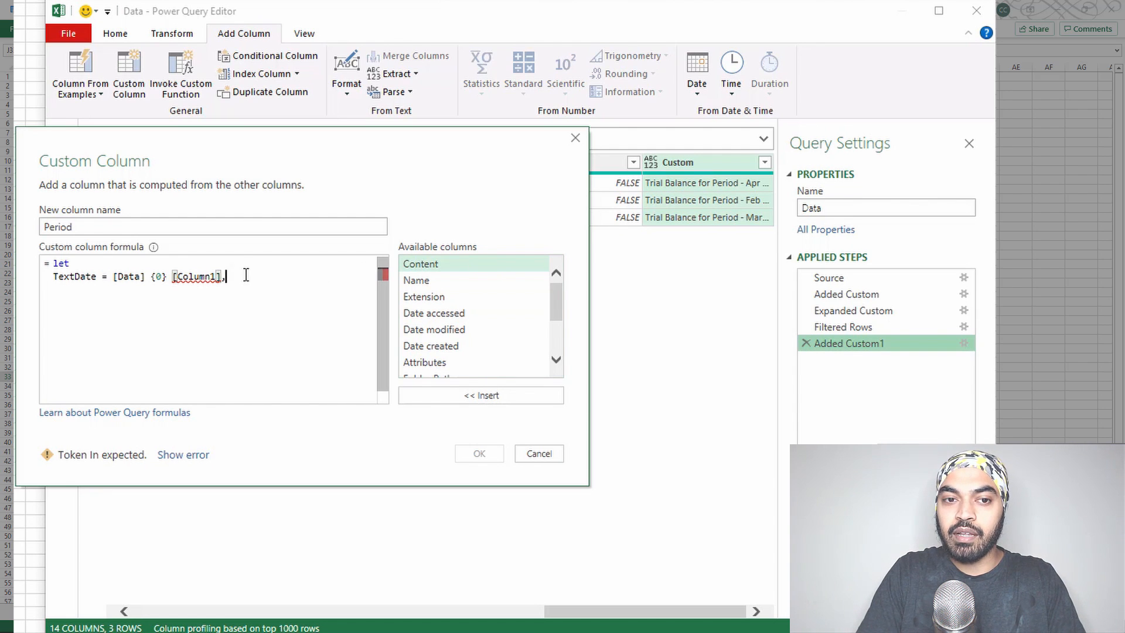
pyautogui.press('Return')
pyautogui.write('CLean')
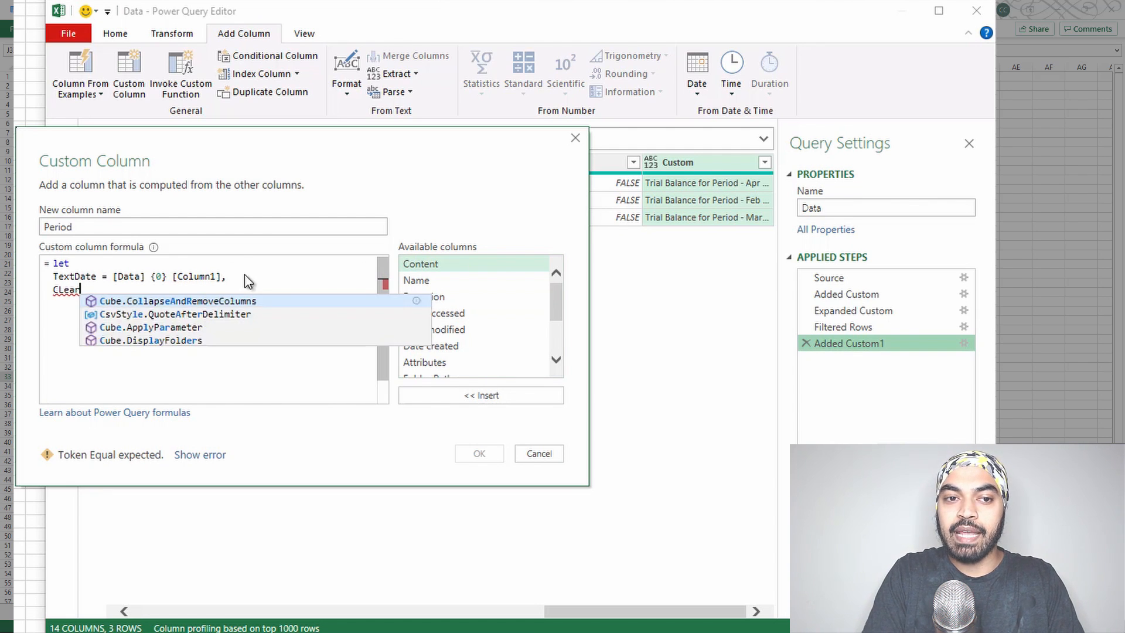
pyautogui.write('edDate = ')
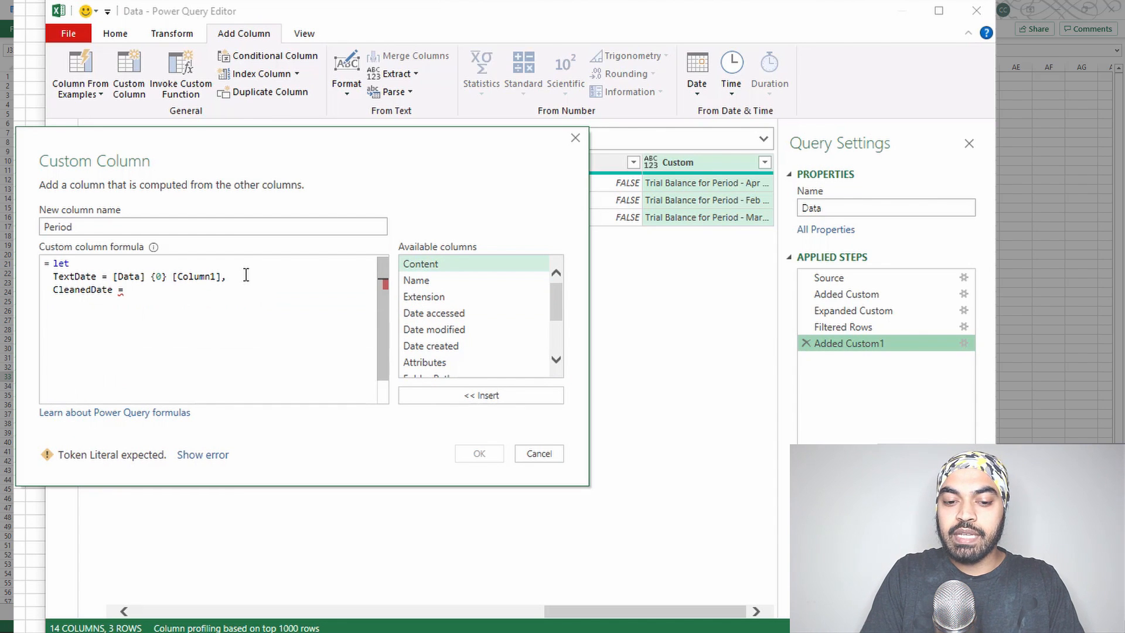
pyautogui.write('Text.Re')
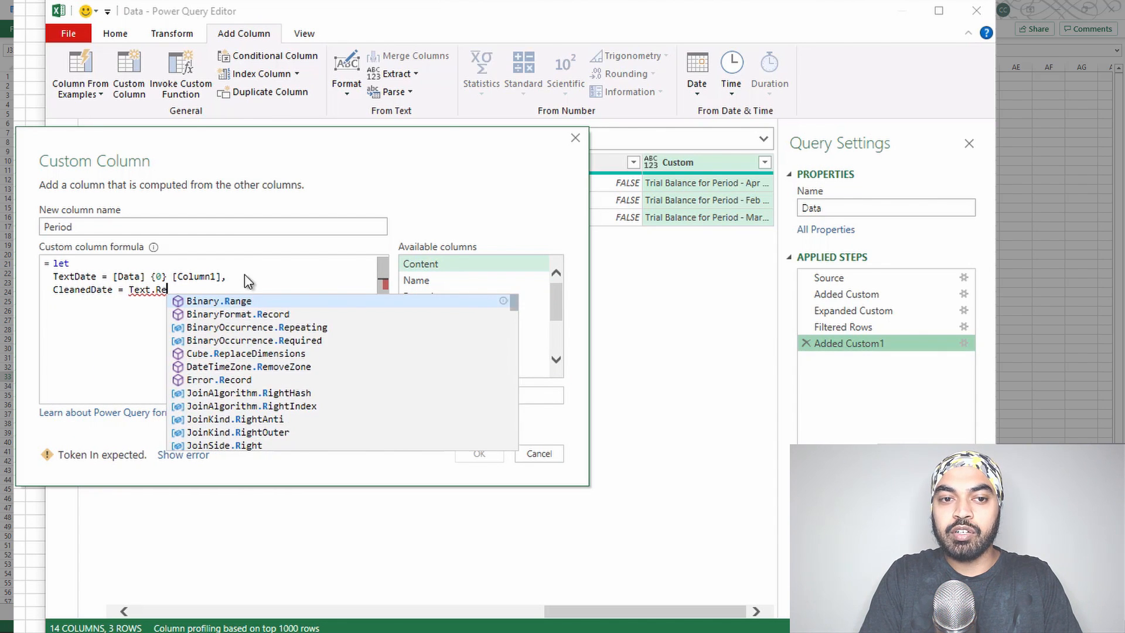
pyautogui.write('place(')
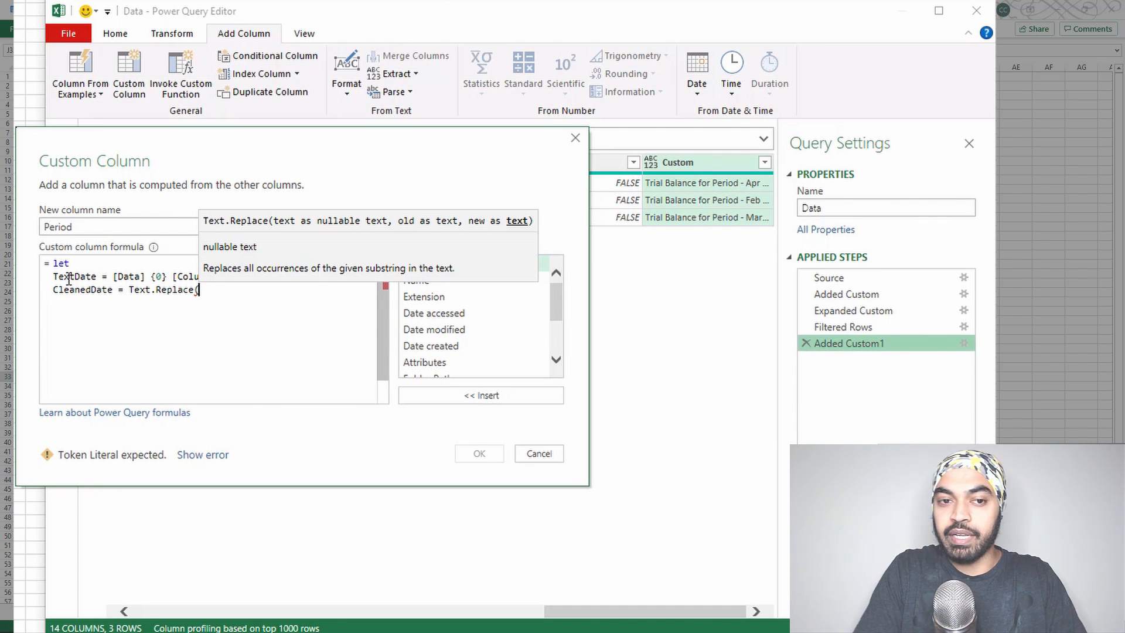
pyautogui.write('TextDate,')
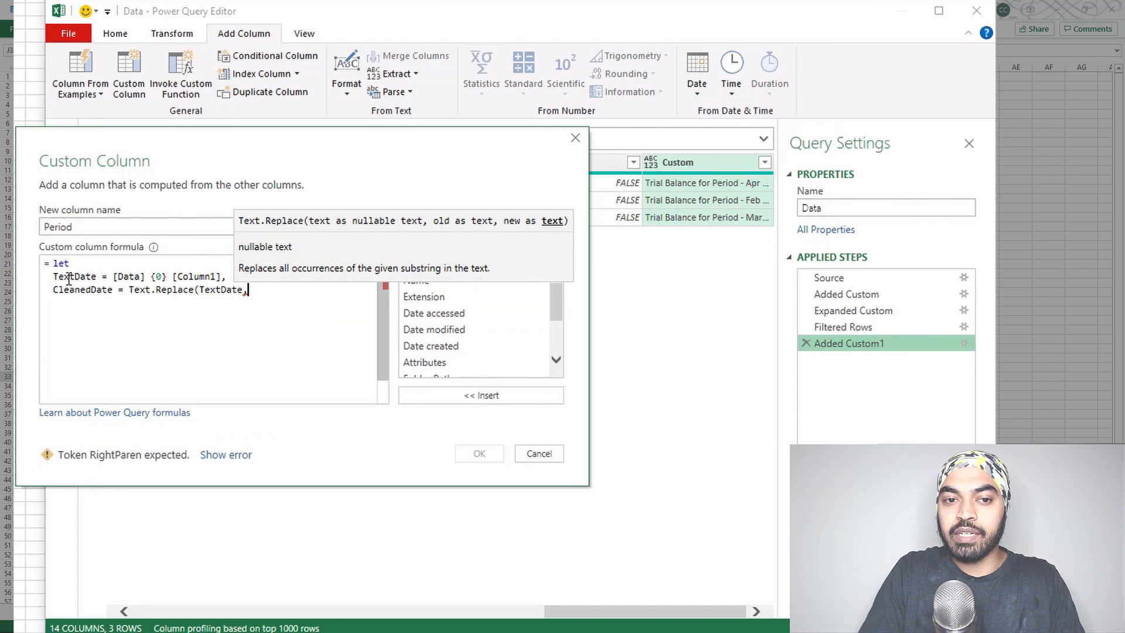
pyautogui.write('"Trial Balance for Period - ", ')
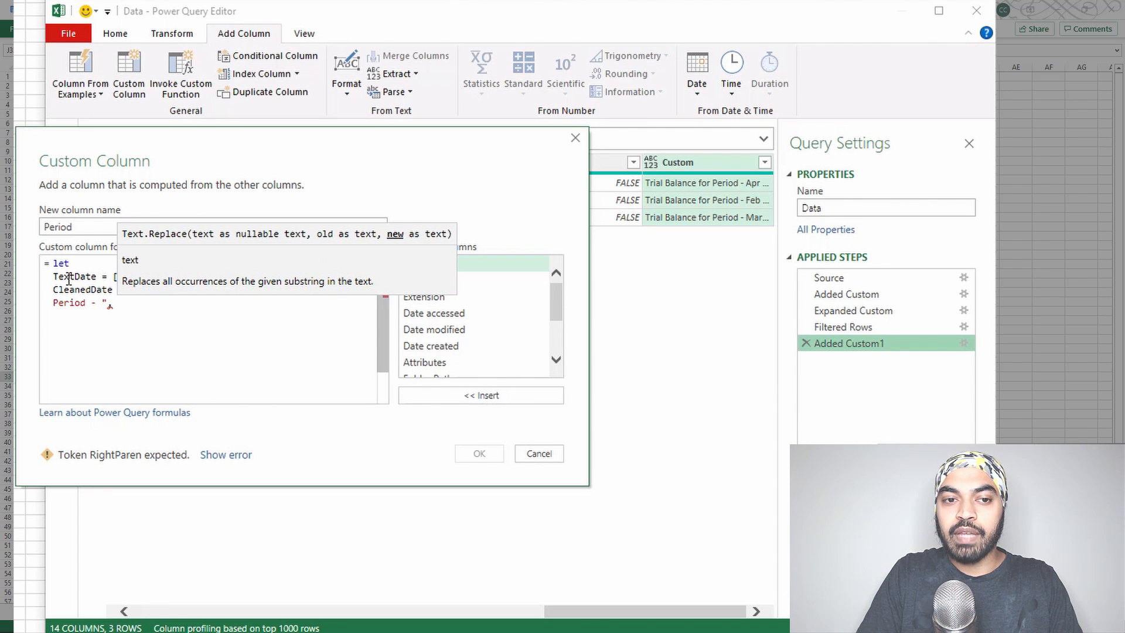
pyautogui.write('"")')
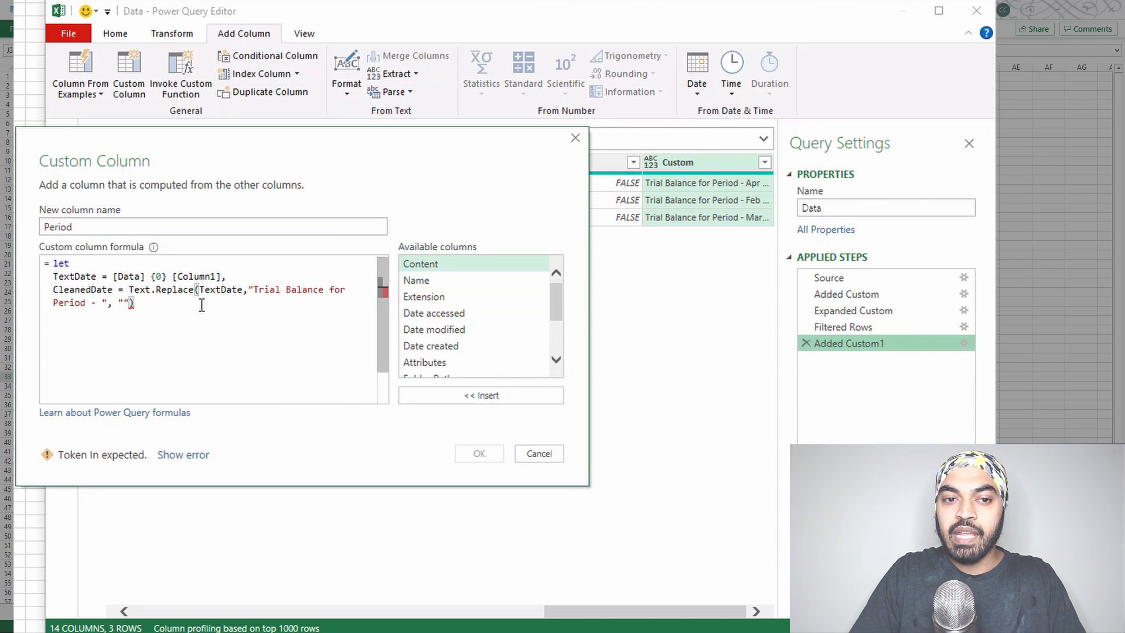
# Close the let expression with an in clause returning CleanedDate and apply the custom column formula.
pyautogui.press('Return')
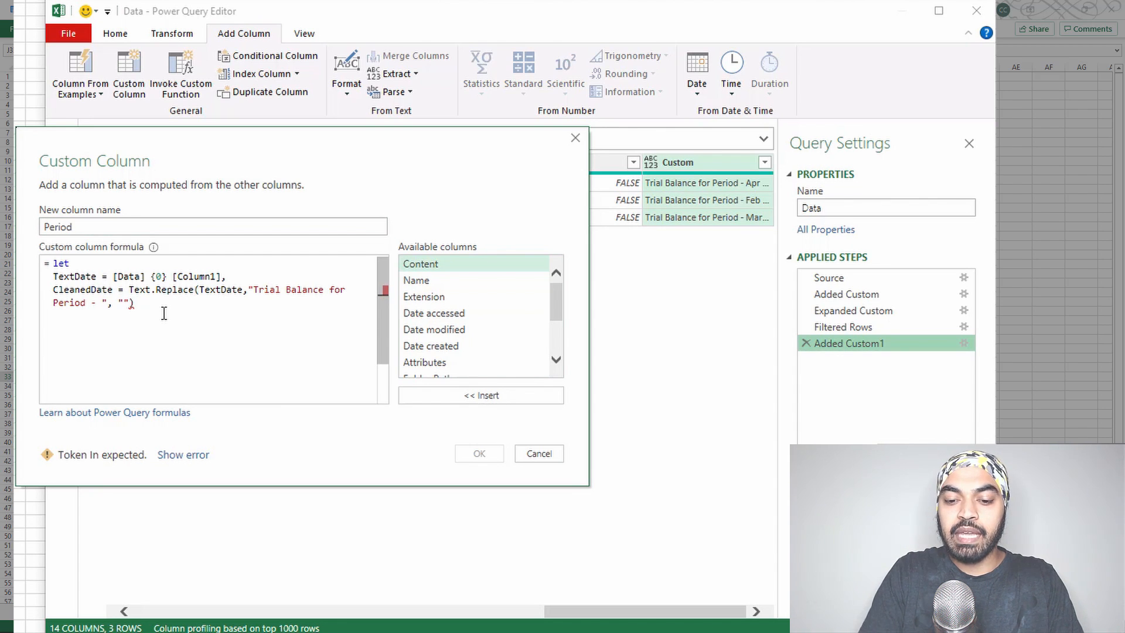
pyautogui.write('in')
pyautogui.press('Return')
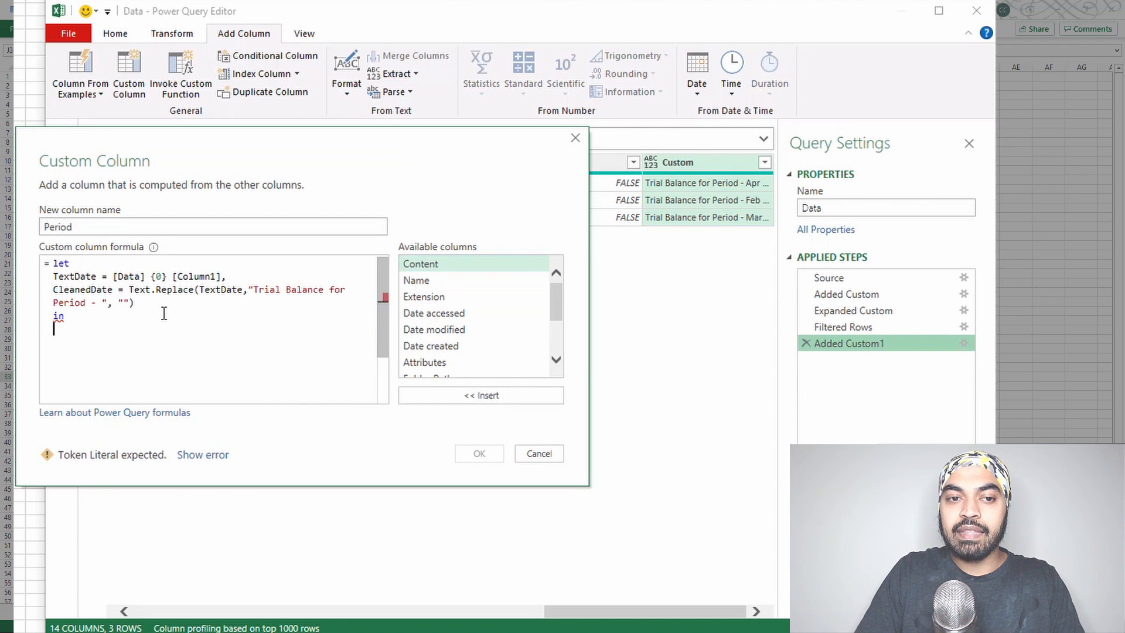
pyautogui.write('clean')
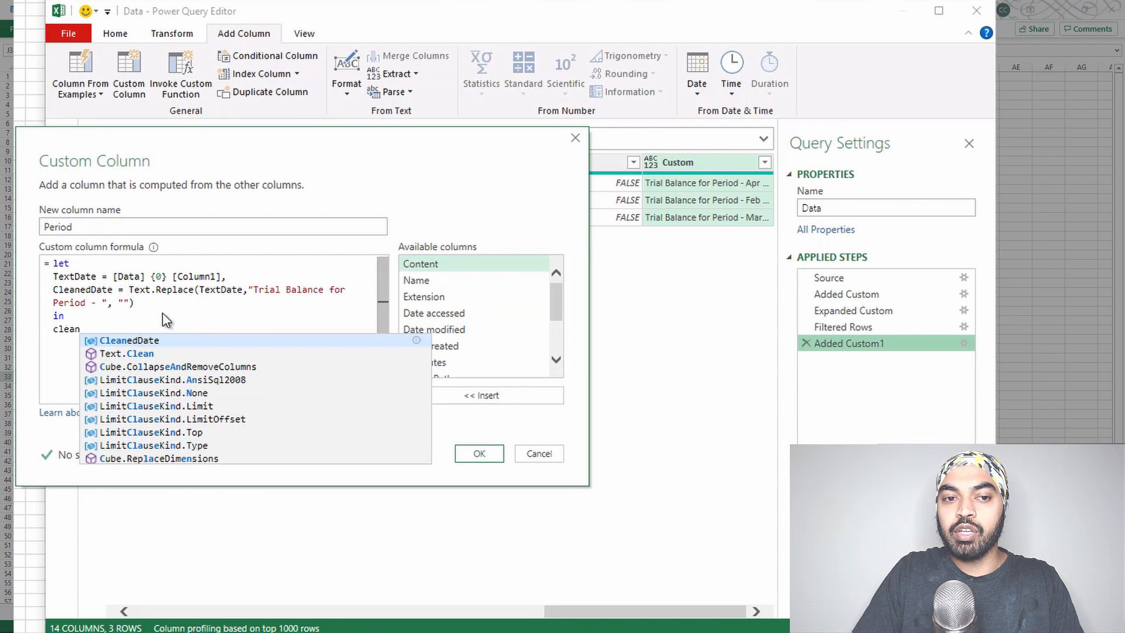
pyautogui.press('Tab')
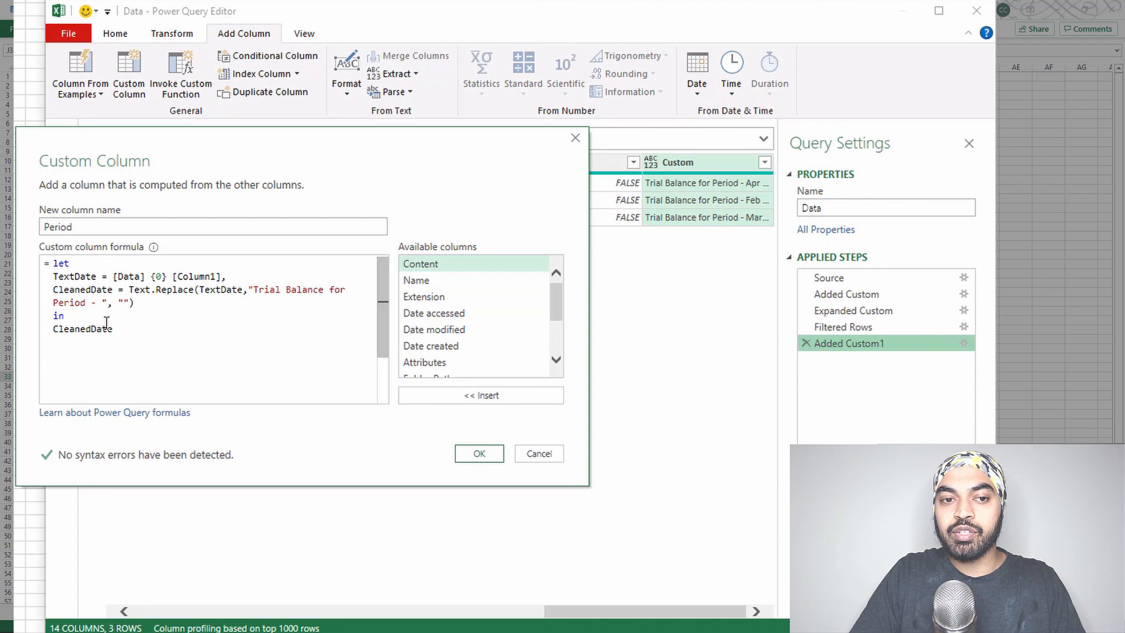
pyautogui.click(479, 454)
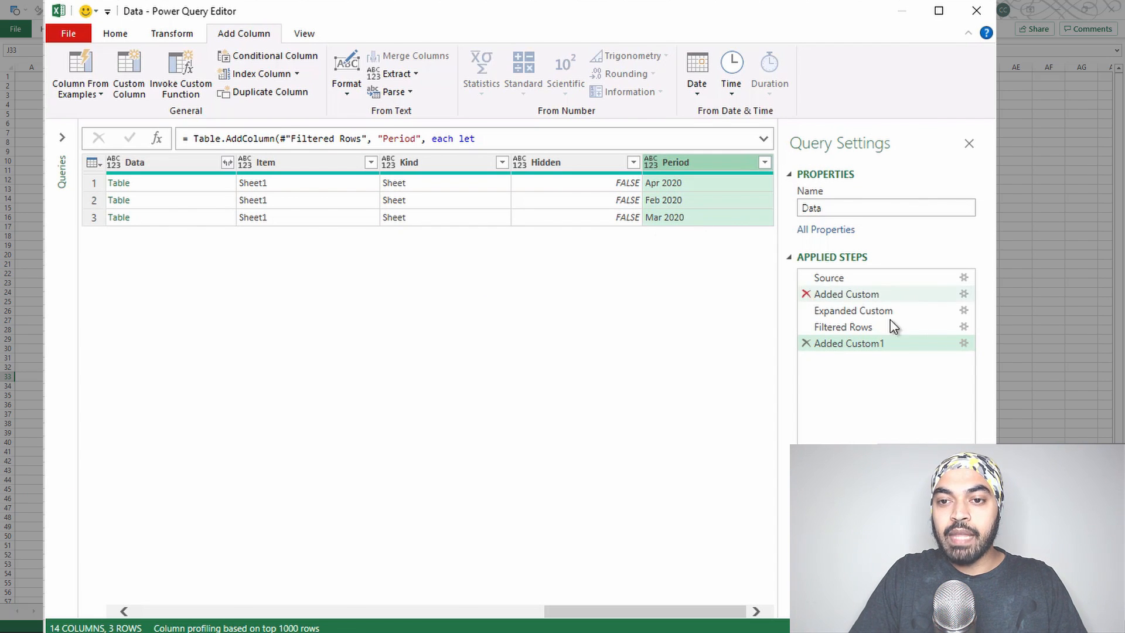
# Reopen the Added Custom1 step's settings and add the line FinalDate = "1 "&CleanedDate above the in clause.
pyautogui.click(965, 344)
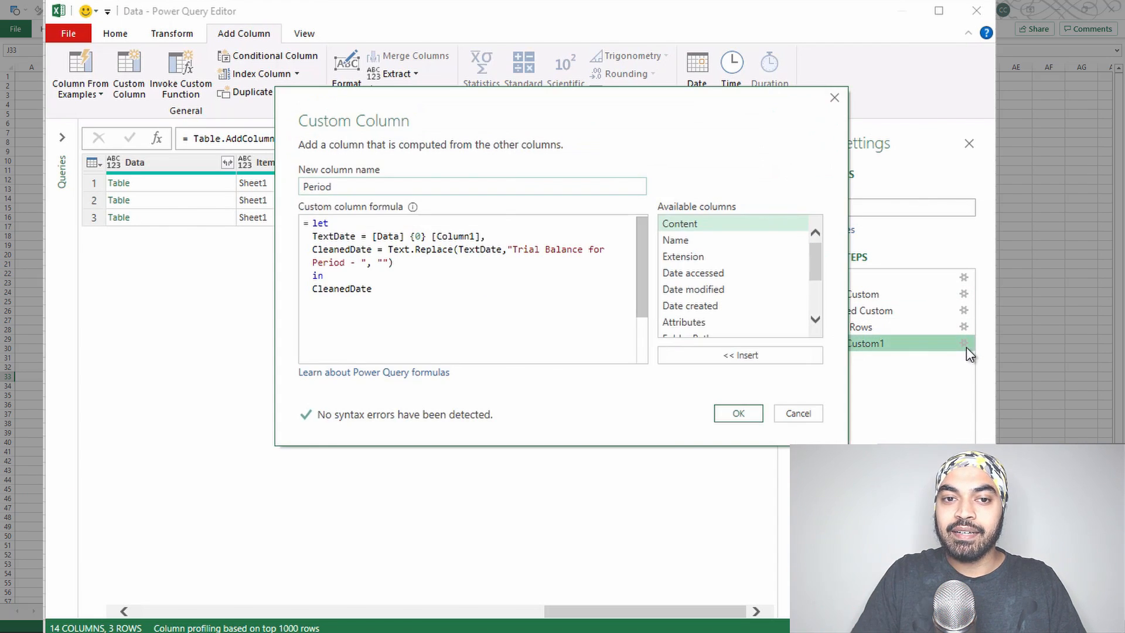
pyautogui.click(365, 282)
pyautogui.press('Home')
pyautogui.press('Return')
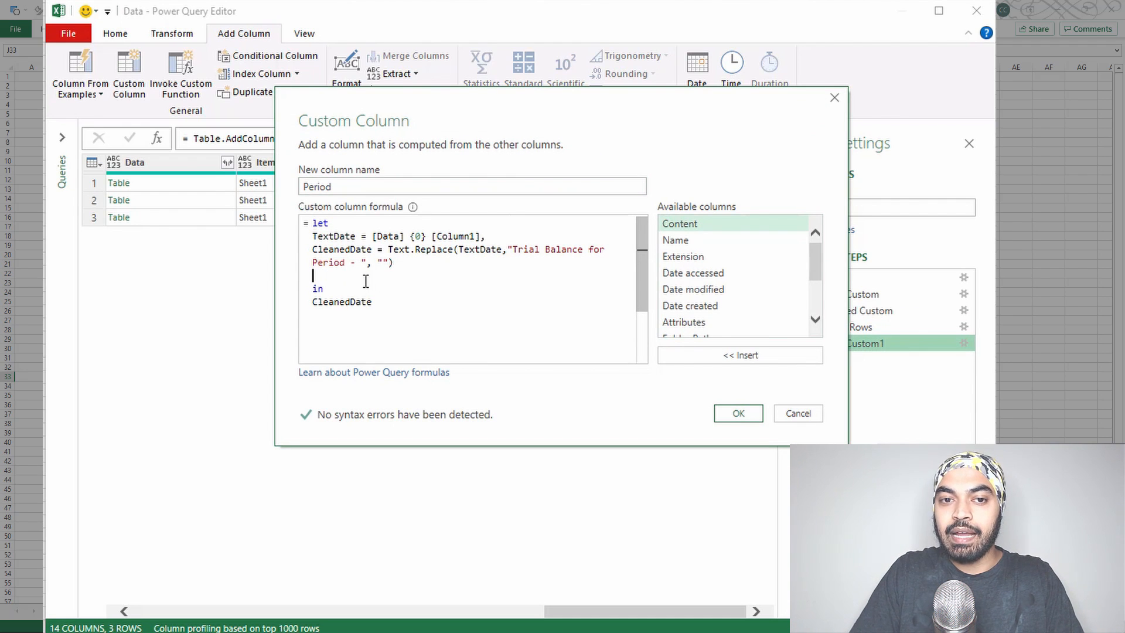
pyautogui.write('FinalDate = ')
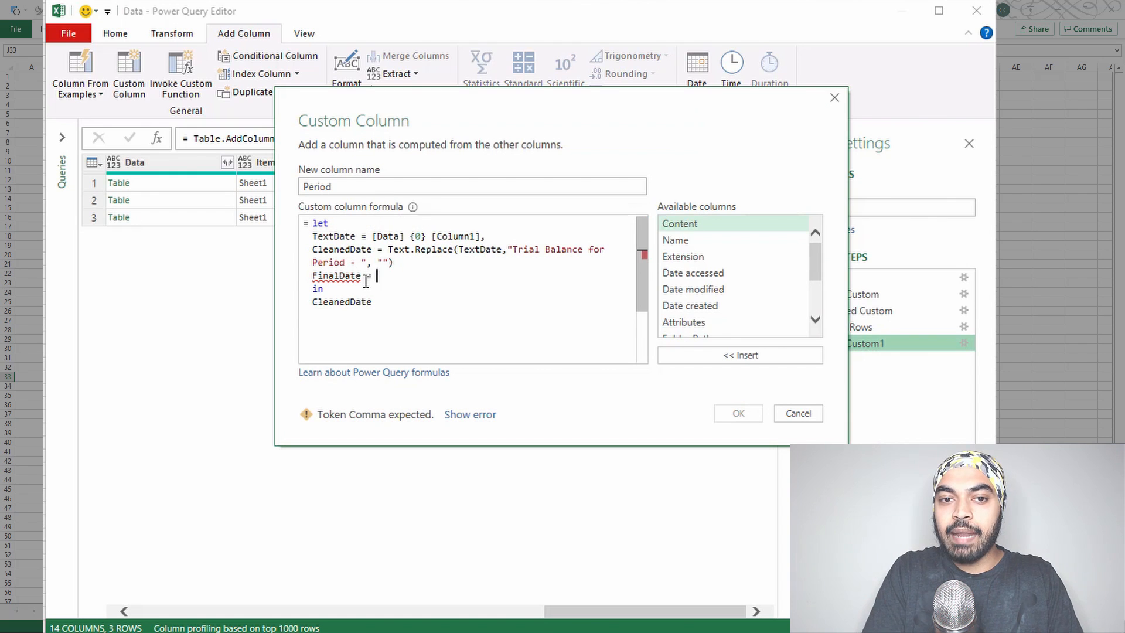
pyautogui.write('"1')
pyautogui.press('Left')
pyautogui.write('"')
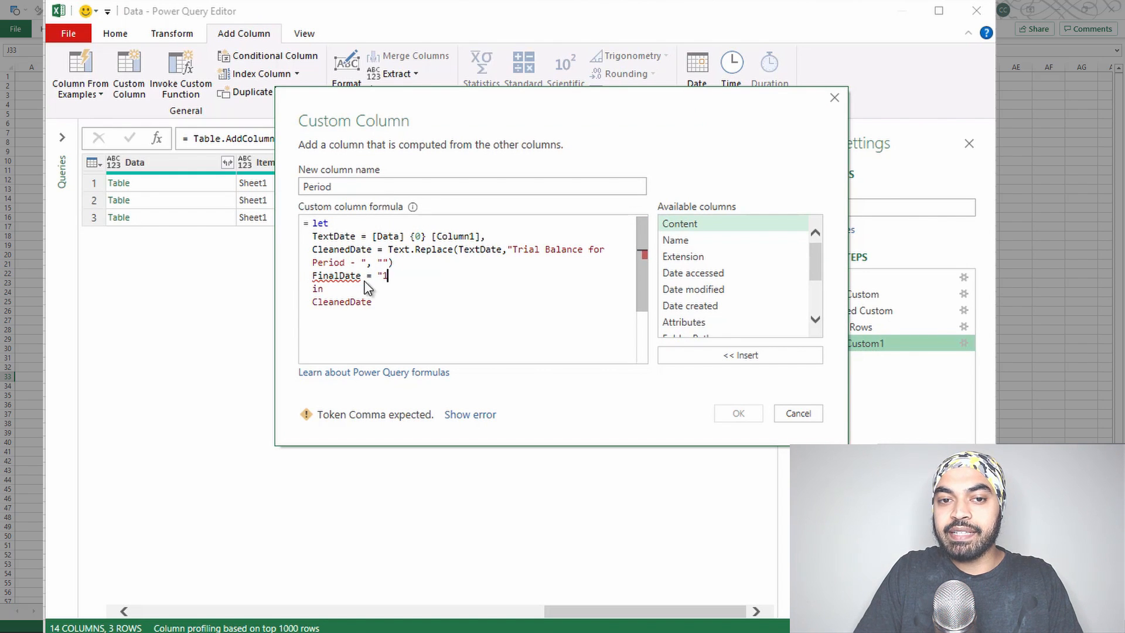
pyautogui.press('Right')
pyautogui.write('"')
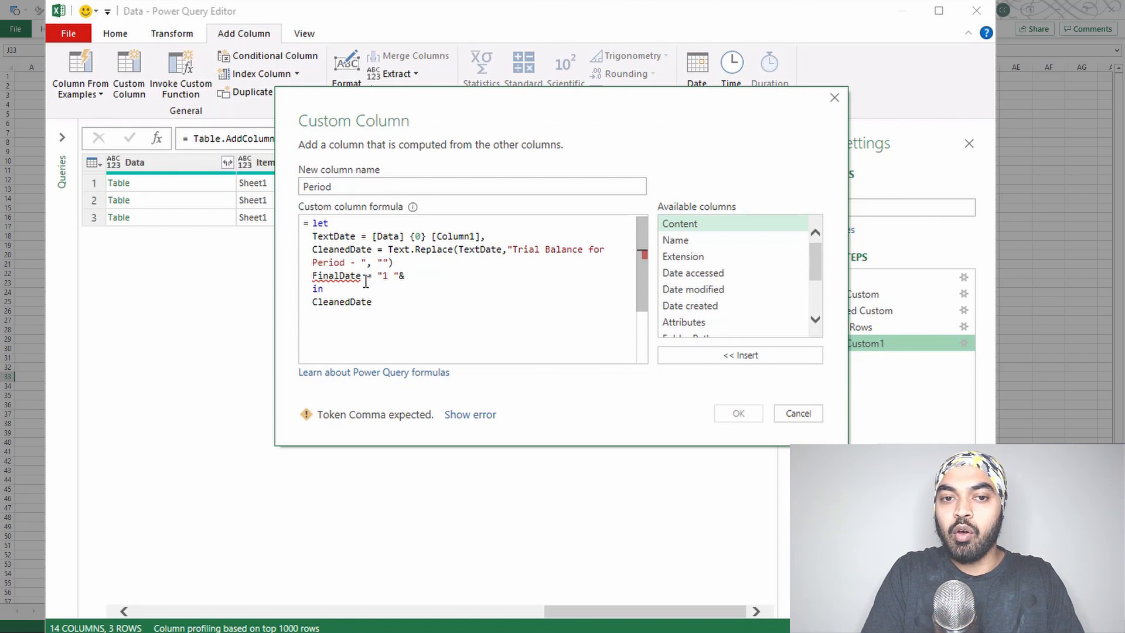
pyautogui.write('&cle')
pyautogui.press('BackSpace')
pyautogui.press('BackSpace')
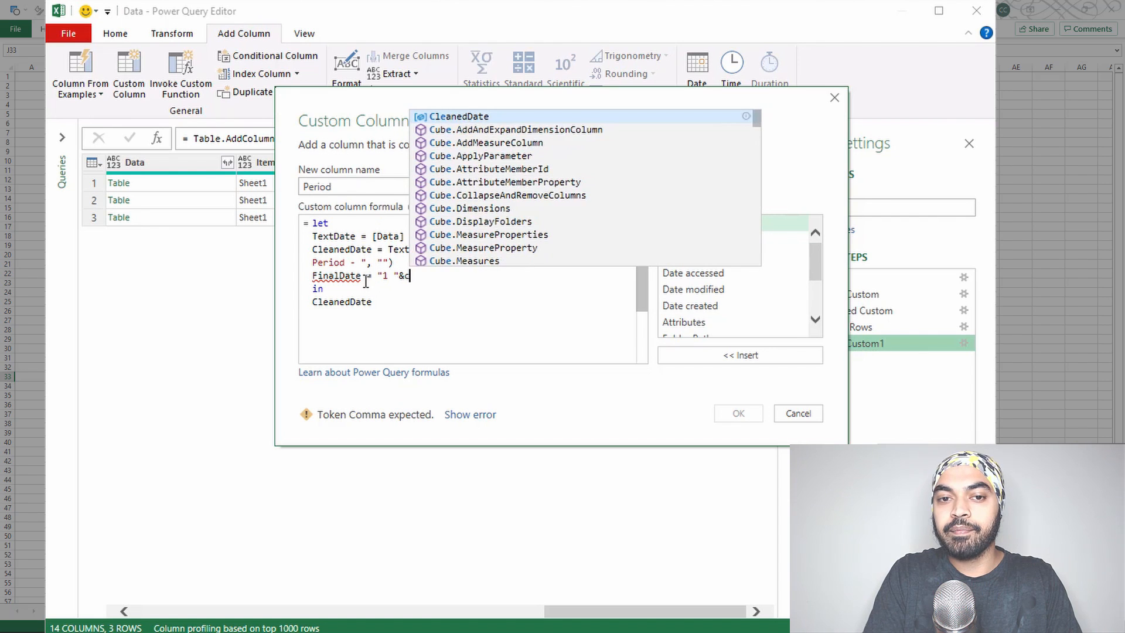
pyautogui.write('clean')
pyautogui.press('Tab')
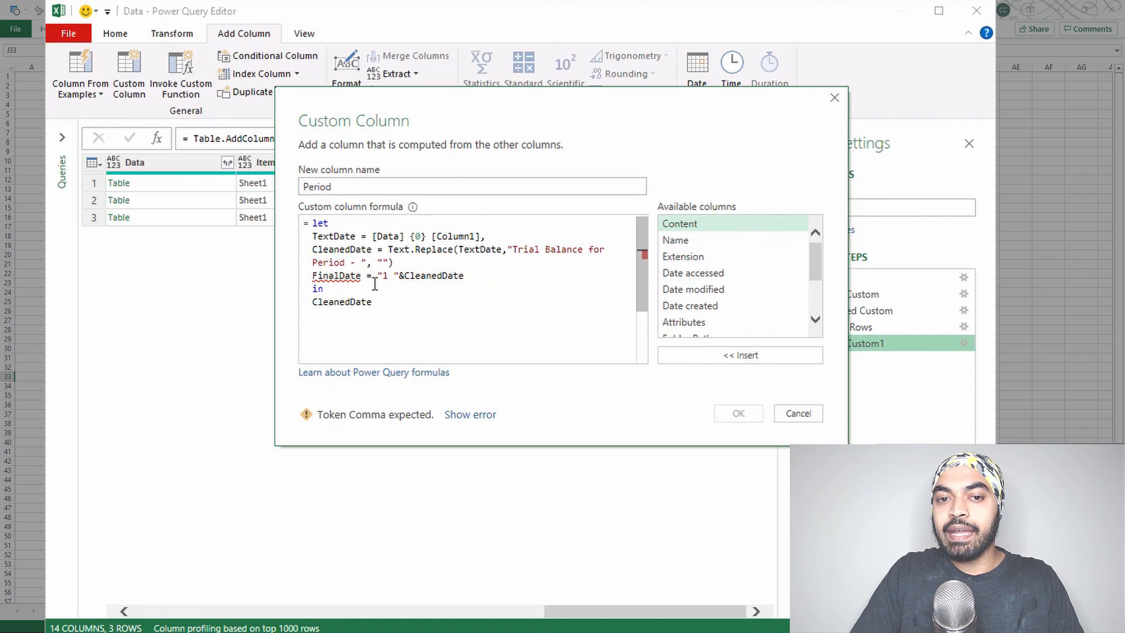
# Add the missing comma after the CleanedDate line, make the in clause return FinalDate, and apply the formula.
pyautogui.click(417, 263)
pyautogui.write(',')
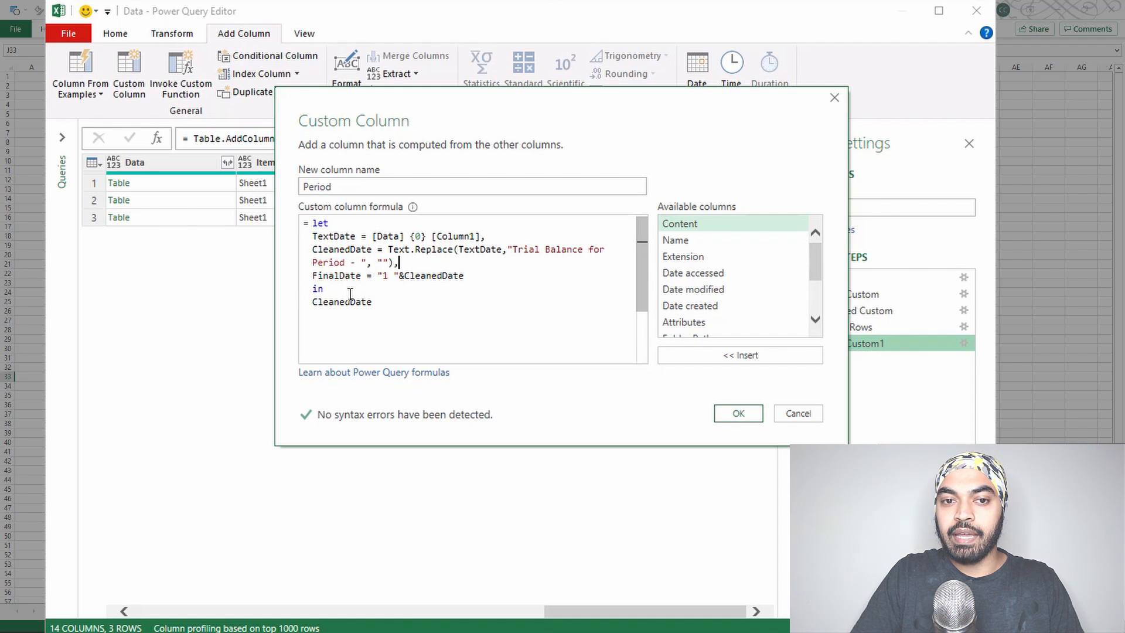
pyautogui.doubleClick(345, 302)
pyautogui.write('Final')
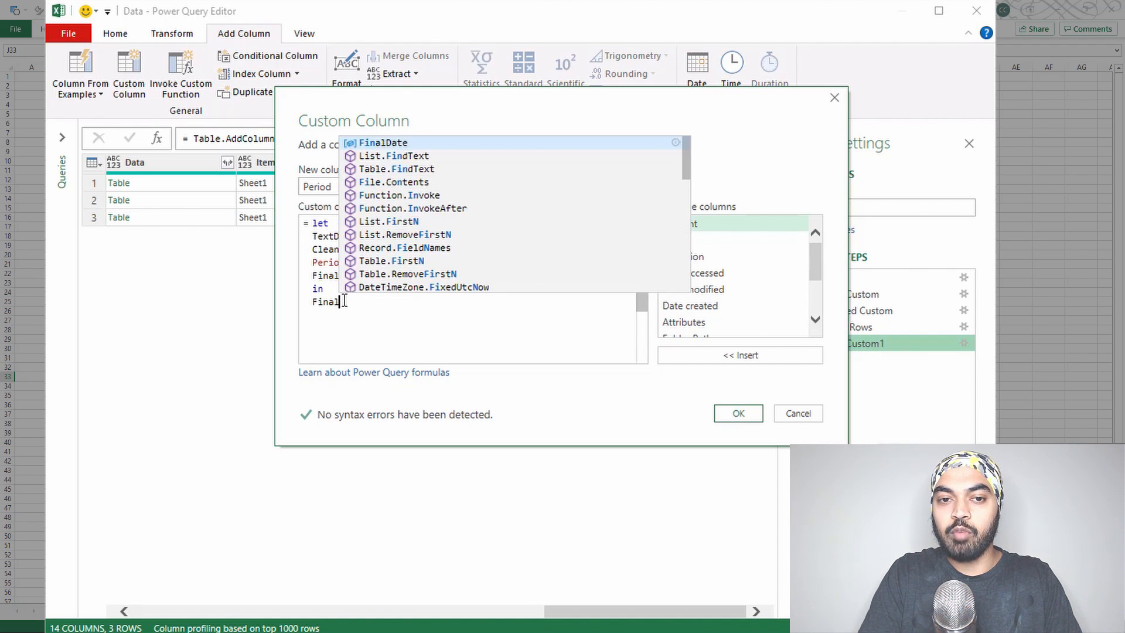
pyautogui.click(362, 310)
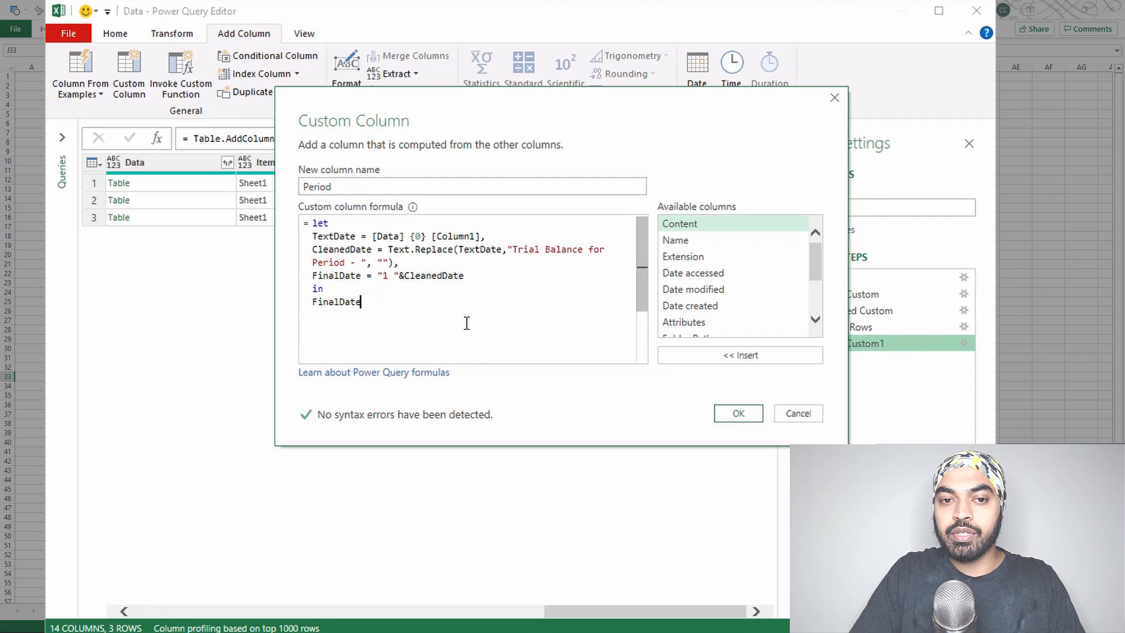
pyautogui.click(740, 413)
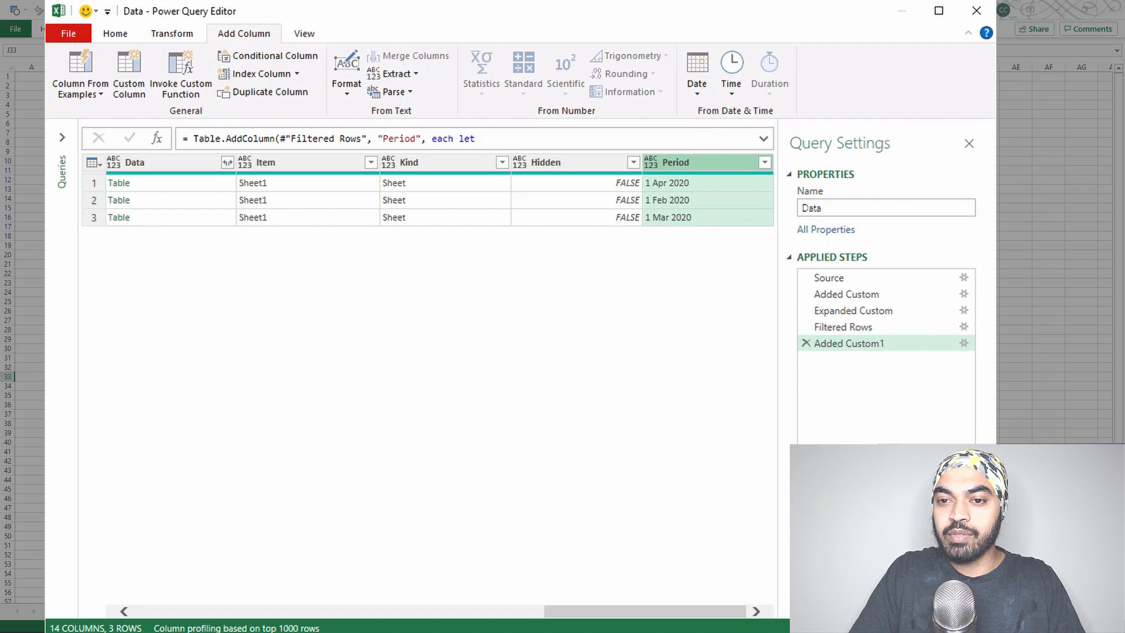
# Reopen the Added Custom1 step's settings and wrap the FinalDate expression as Date.From("1 "&CleanedDate).
pyautogui.click(964, 344)
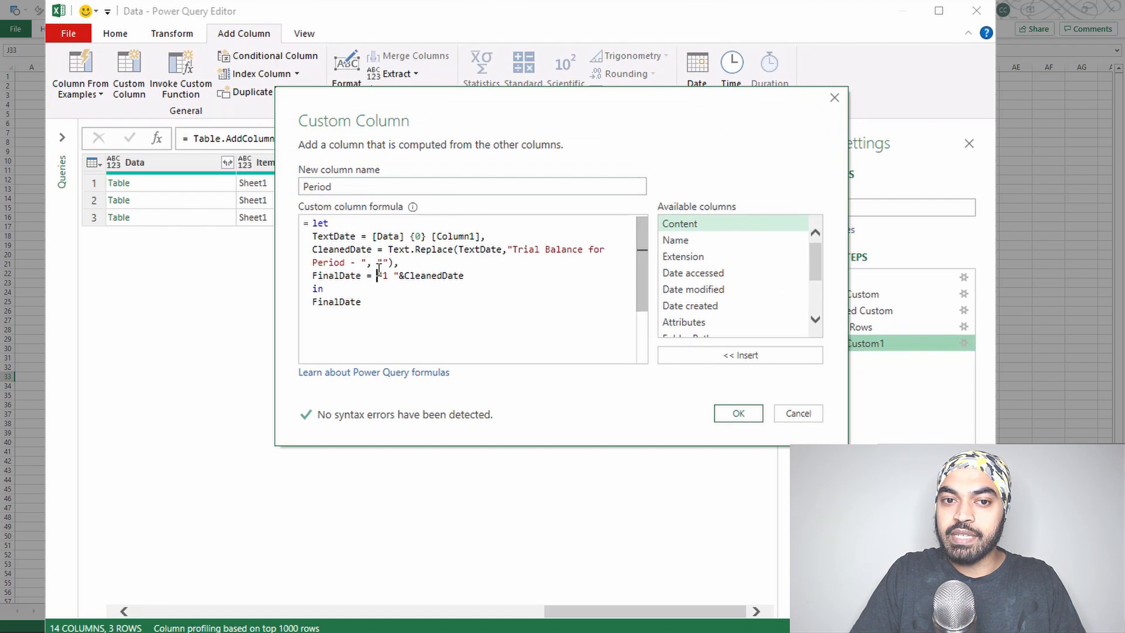
pyautogui.write('Date.')
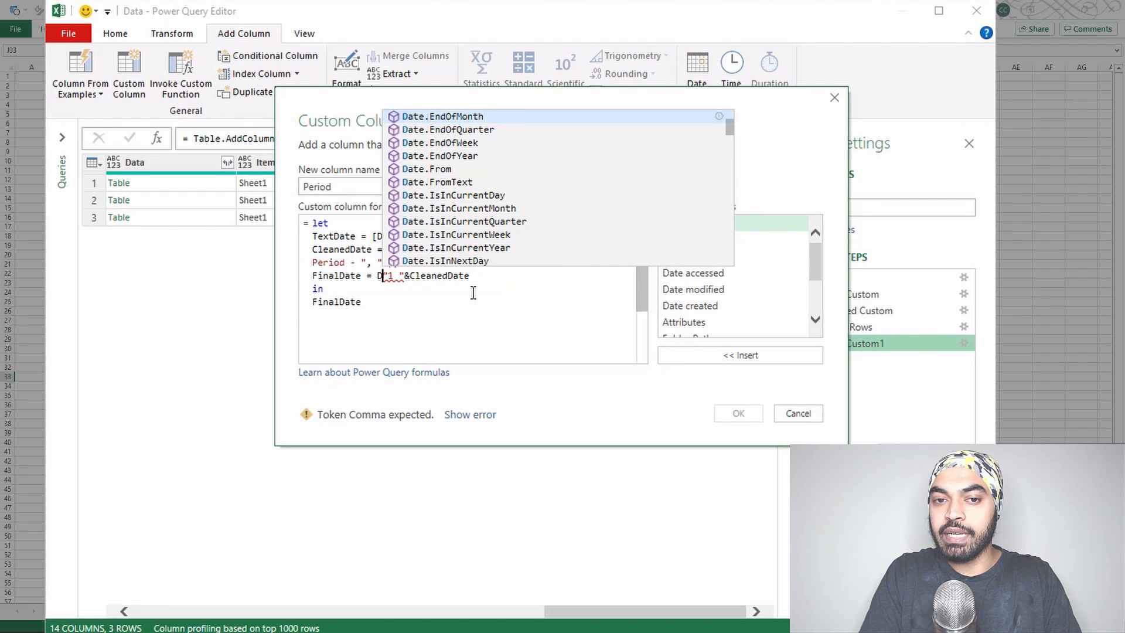
pyautogui.write('From(')
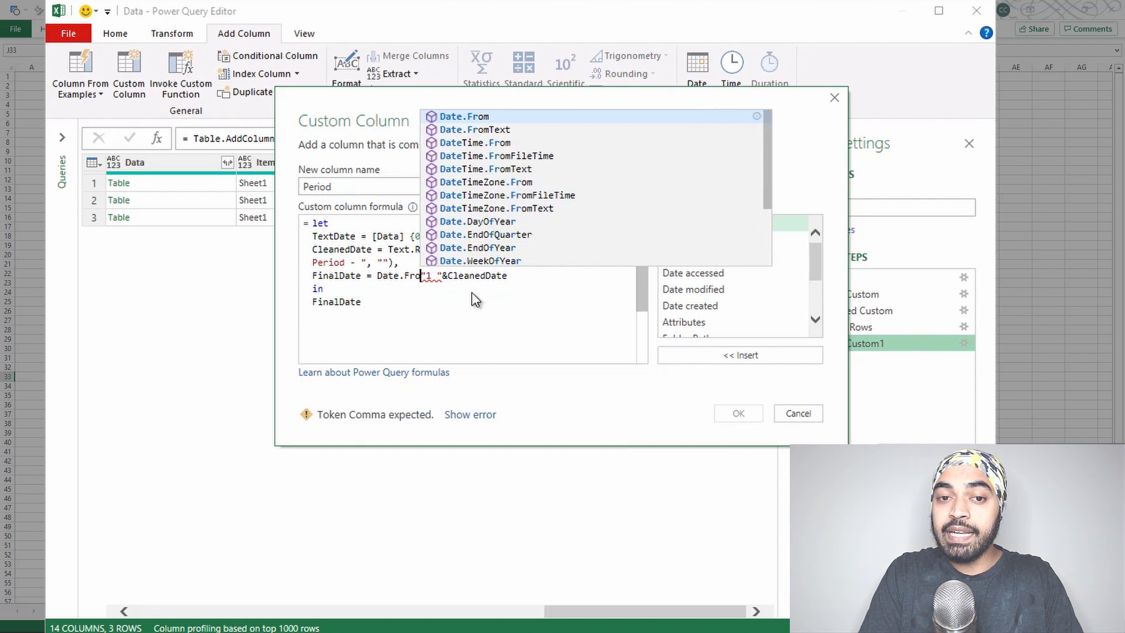
pyautogui.hotkey('ctrl', 'Right')
pyautogui.hotkey('ctrl', 'Right')
pyautogui.hotkey('ctrl', 'Right')
pyautogui.hotkey('ctrl', 'Right')
pyautogui.hotkey('ctrl', 'Right')
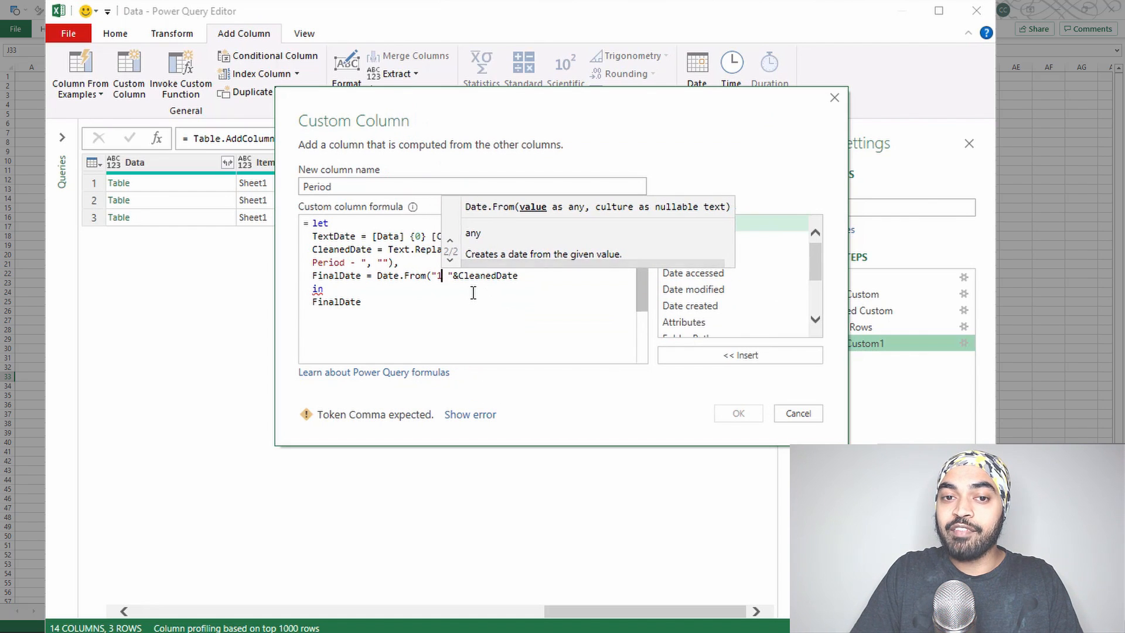
pyautogui.press('Up')
pyautogui.press('End')
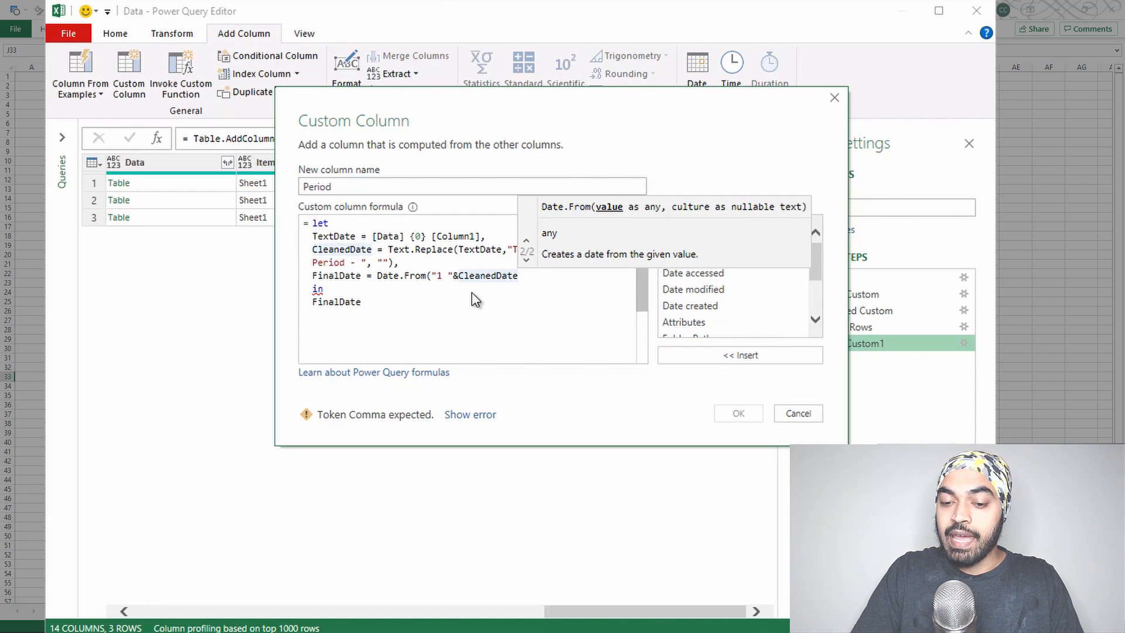
pyautogui.write(')')
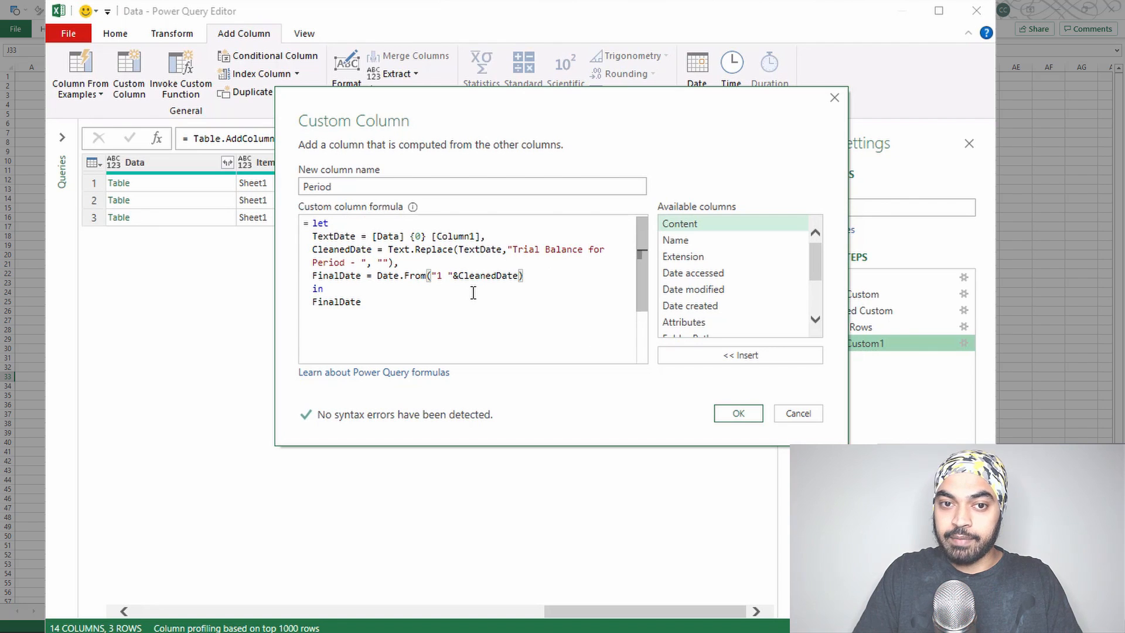
# Wrap the FinalDate expression as Date.EndOfMonth(Date.From("1 "&CleanedDate)) and apply the Period column formula.
pyautogui.hotkey('ctrl', 'Left')
pyautogui.hotkey('ctrl', 'Left')
pyautogui.hotkey('ctrl', 'Left')
pyautogui.hotkey('ctrl', 'Left')
pyautogui.hotkey('ctrl', 'Left')
pyautogui.hotkey('ctrl', 'Left')
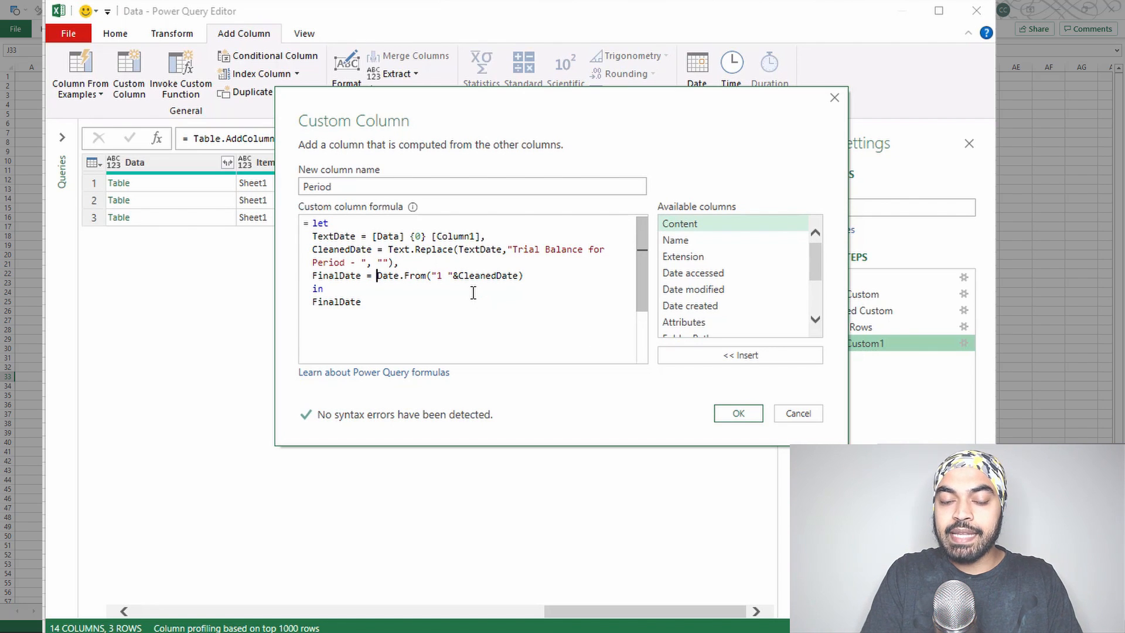
pyautogui.moveTo(398, 277)
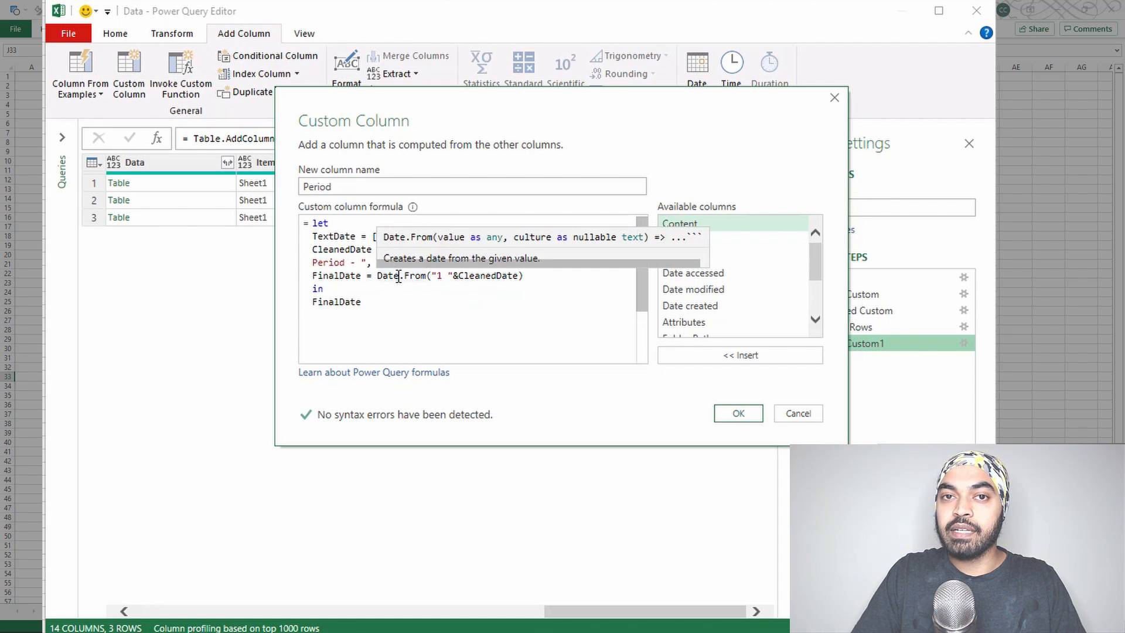
pyautogui.write('Date.End')
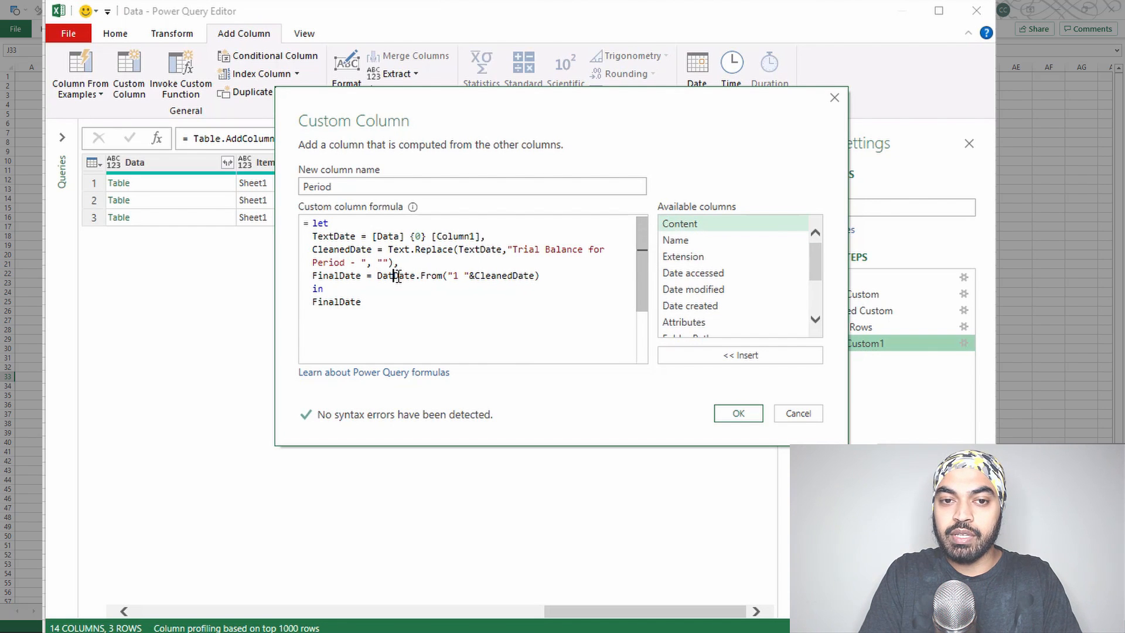
pyautogui.press('Tab')
pyautogui.write('(')
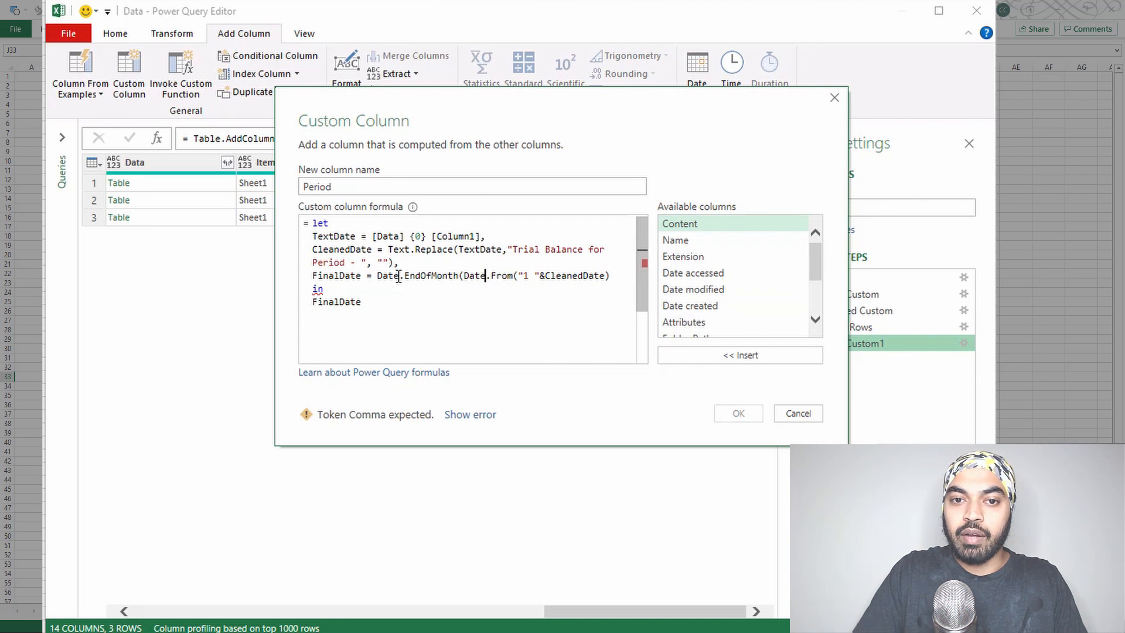
pyautogui.press('End')
pyautogui.write(')')
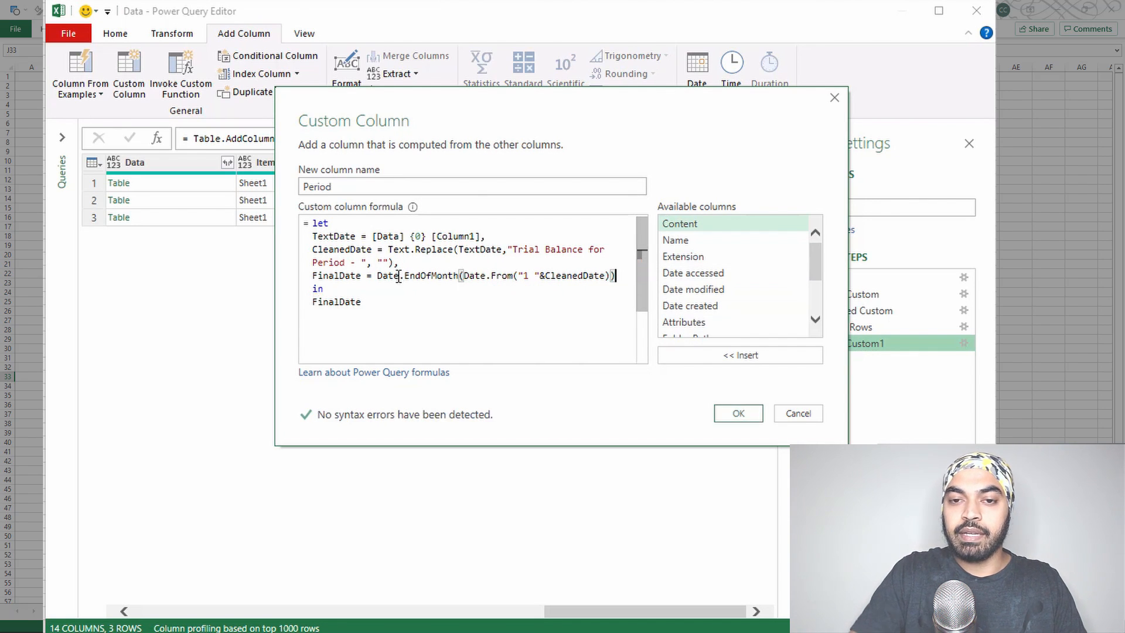
pyautogui.click(738, 414)
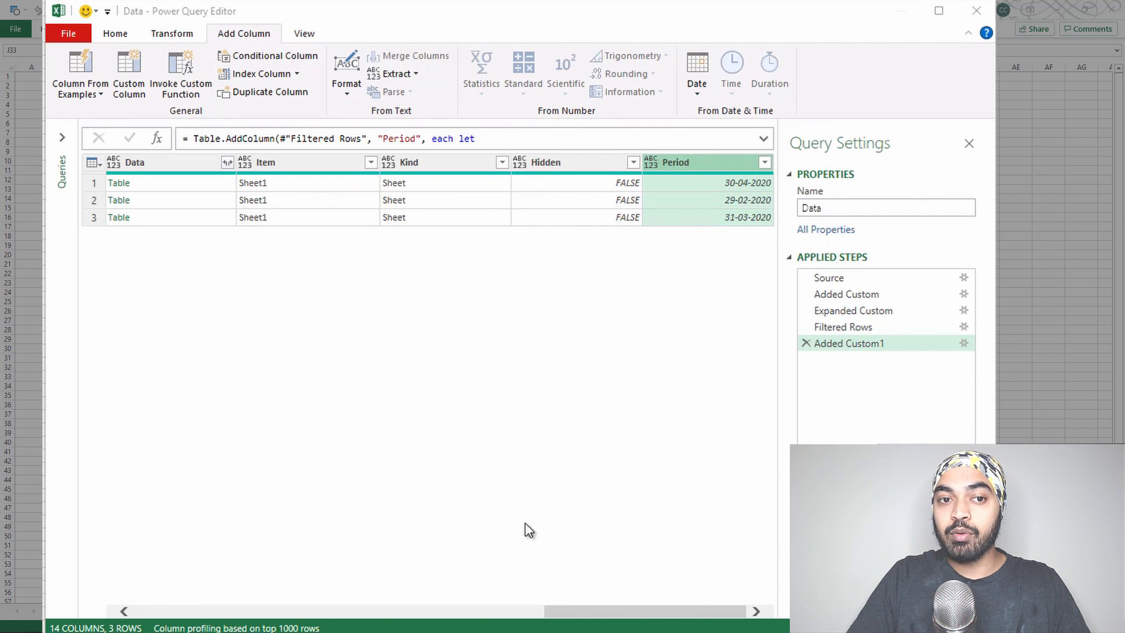
# Preview the first table in the Data column and start a custom column with the formula Table.Skip([Data],3).
pyautogui.click(164, 160)
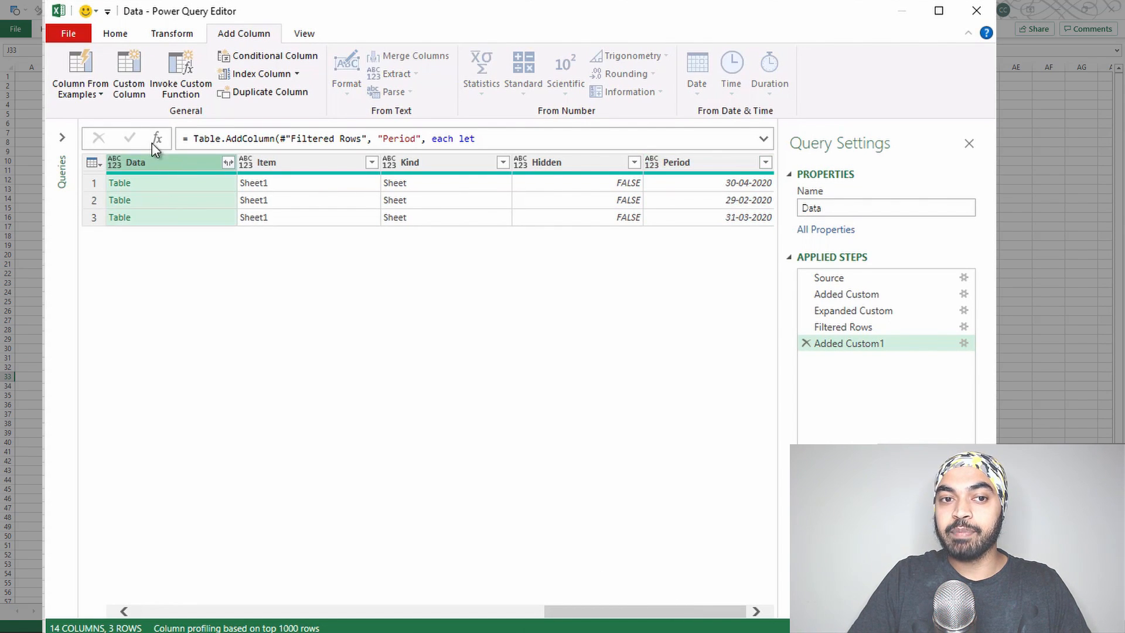
pyautogui.click(155, 184)
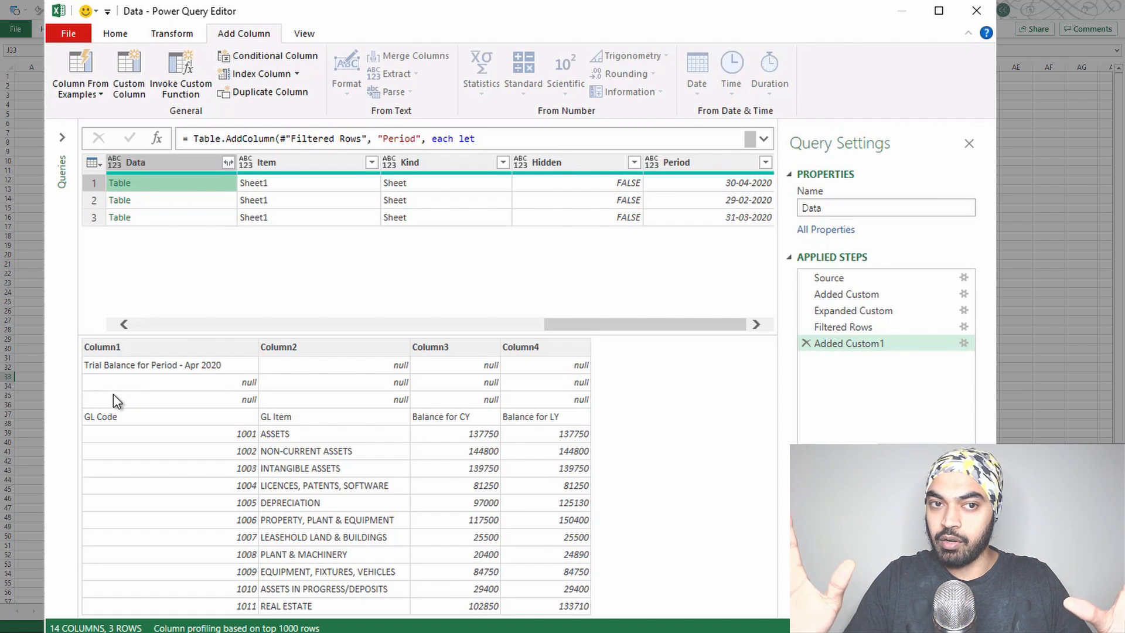
pyautogui.click(130, 69)
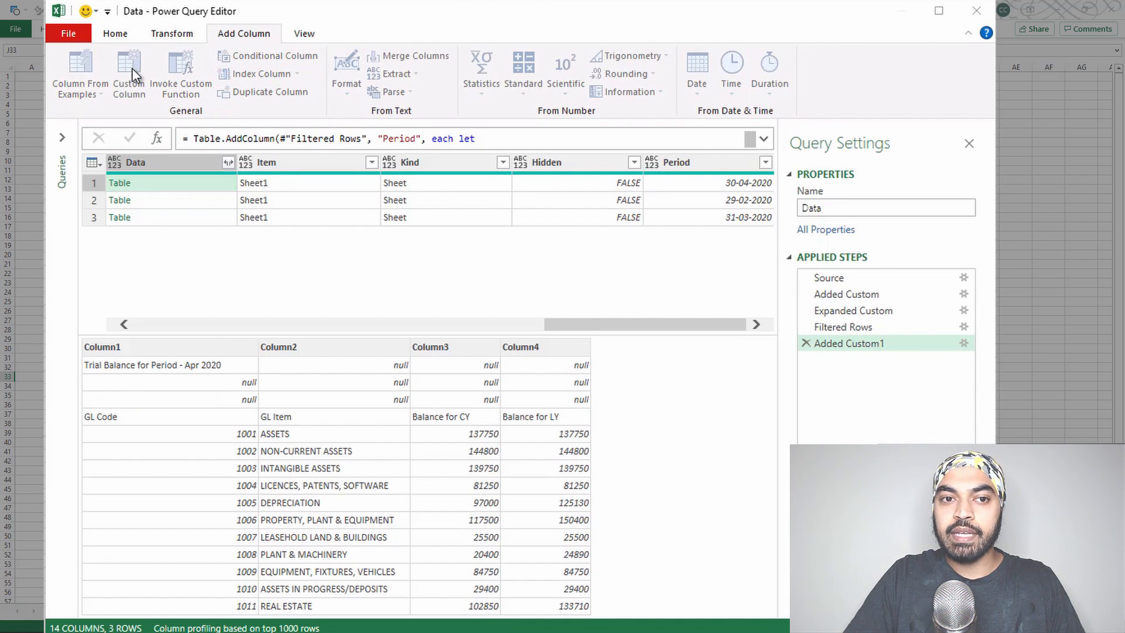
pyautogui.click(372, 244)
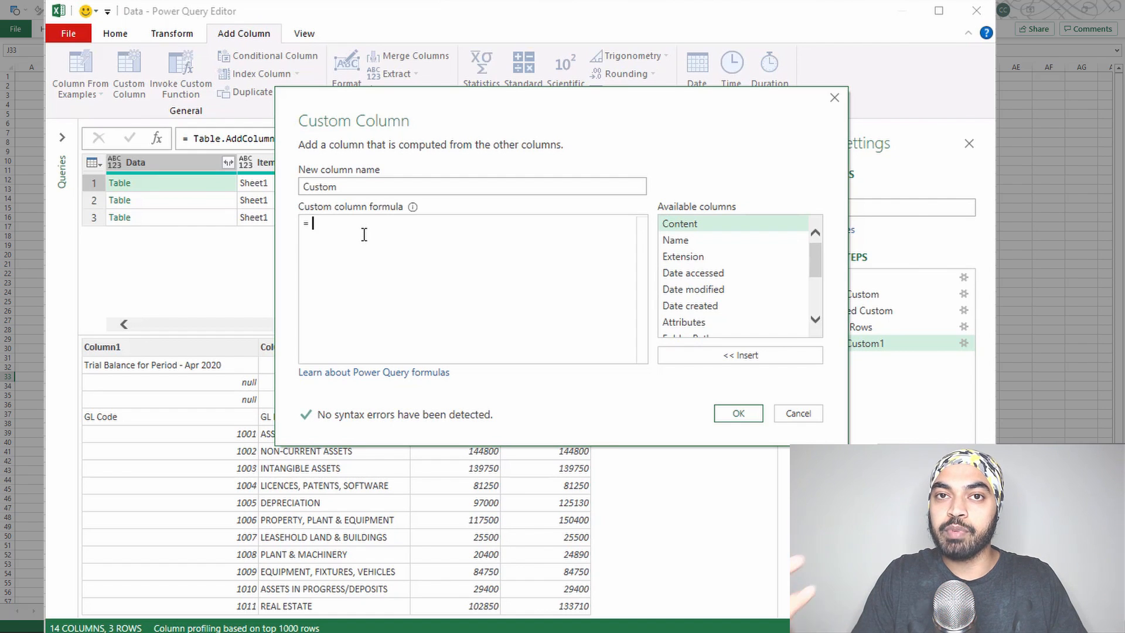
pyautogui.write('Ta')
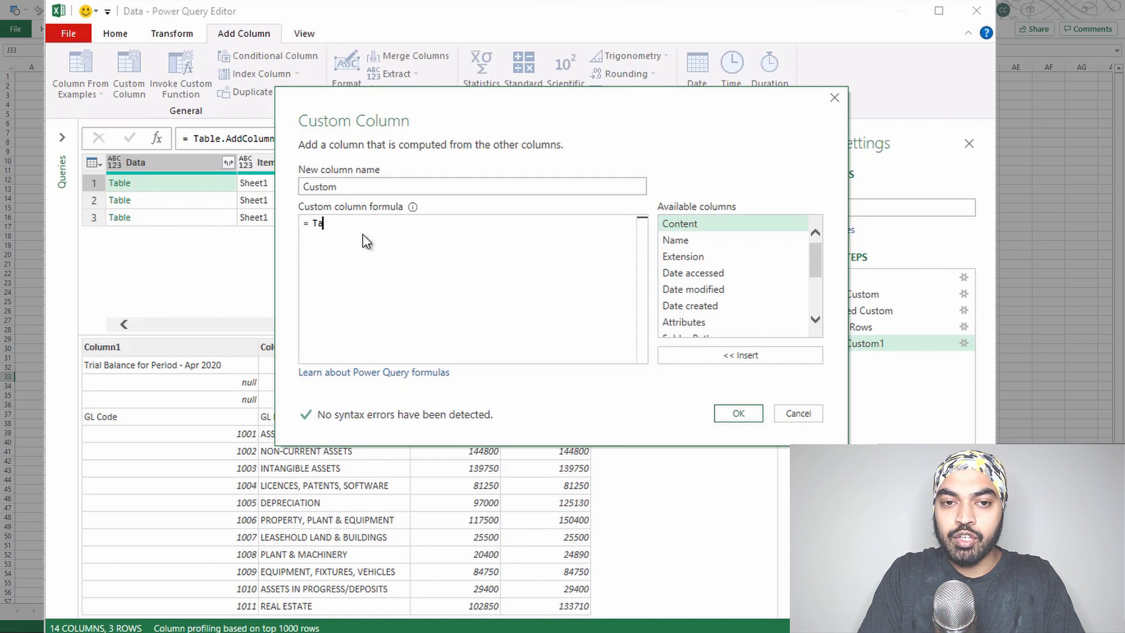
pyautogui.write('ble.Ski')
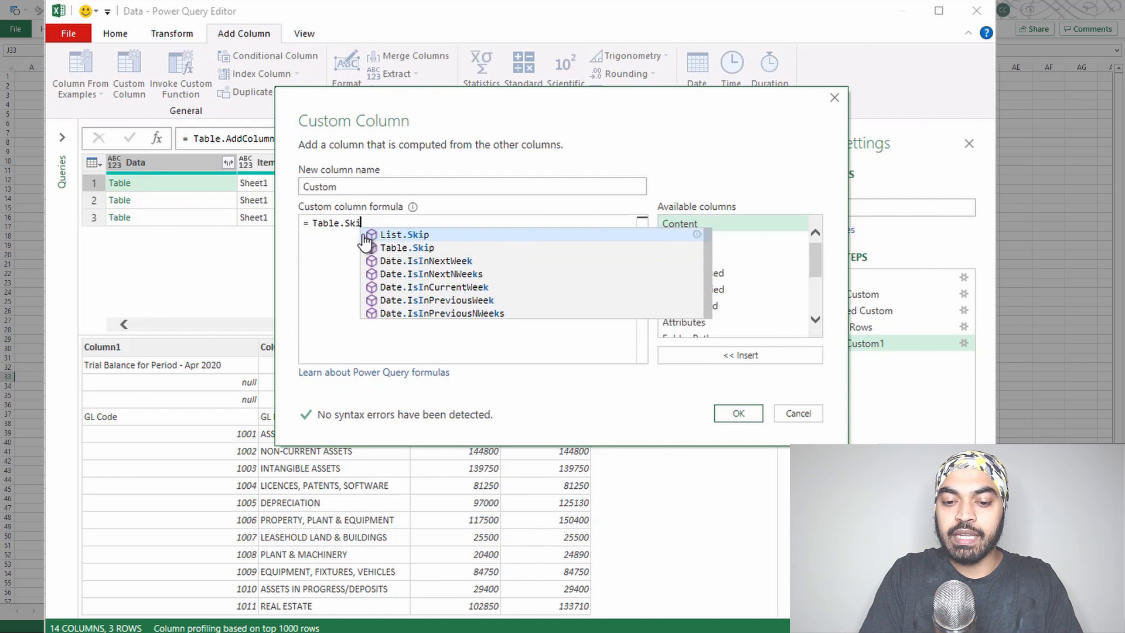
pyautogui.write('p([')
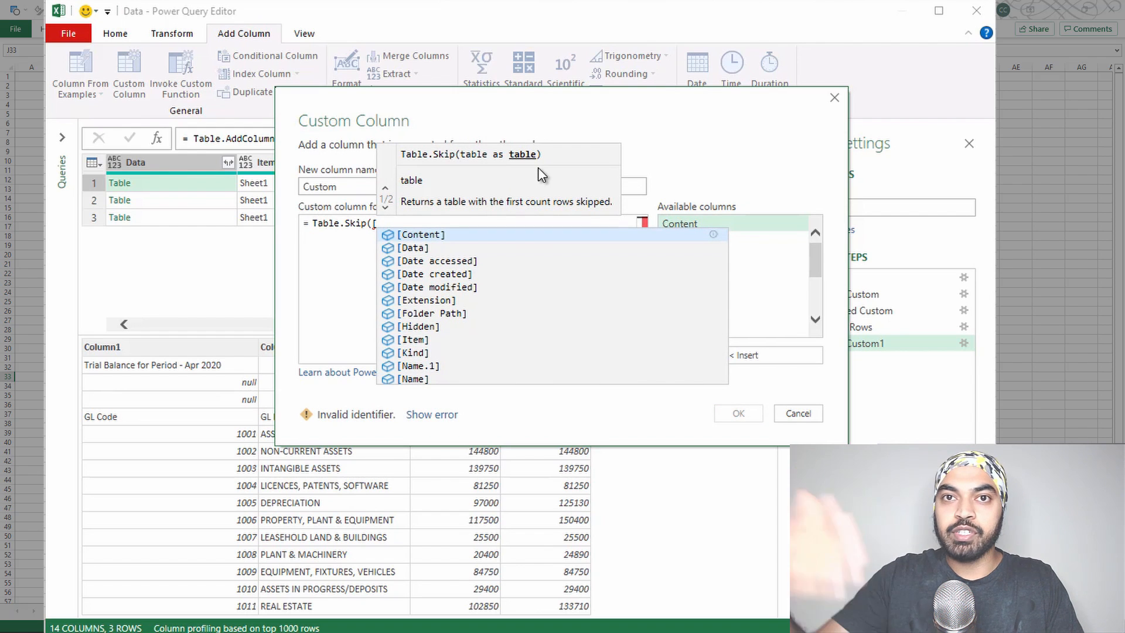
pyautogui.write('Data]')
pyautogui.press('Tab')
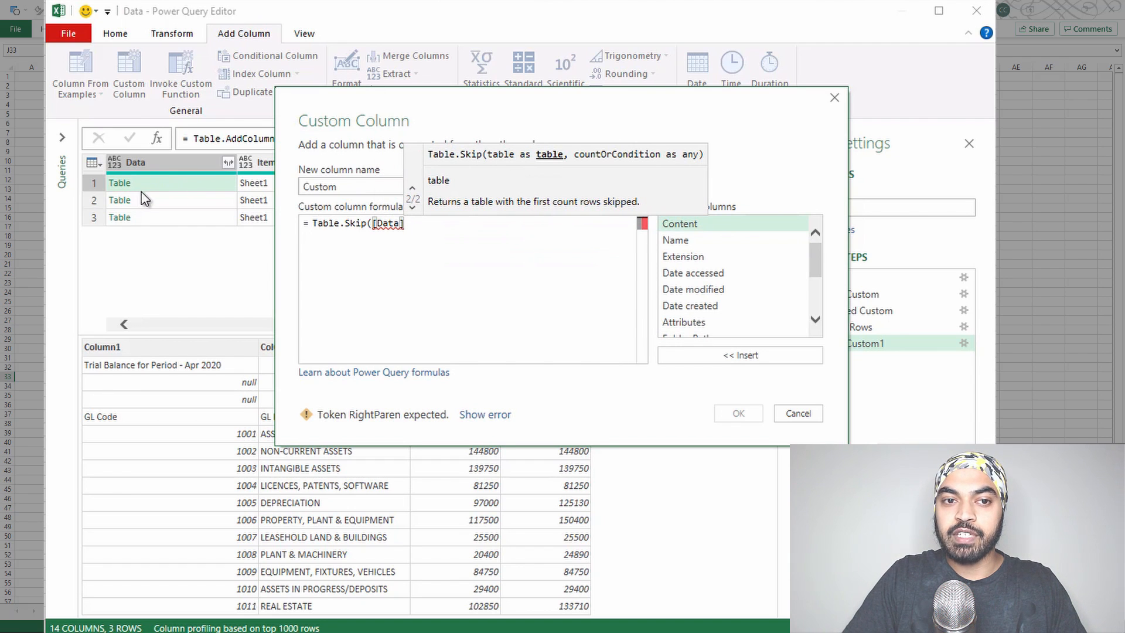
pyautogui.write(',3')
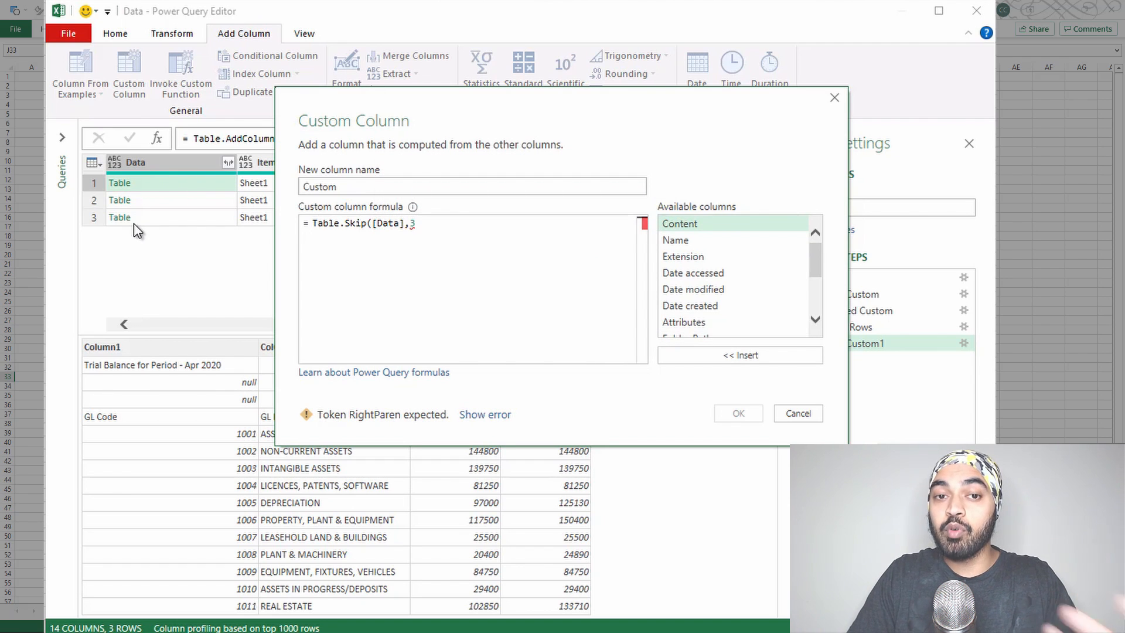
pyautogui.write(')')
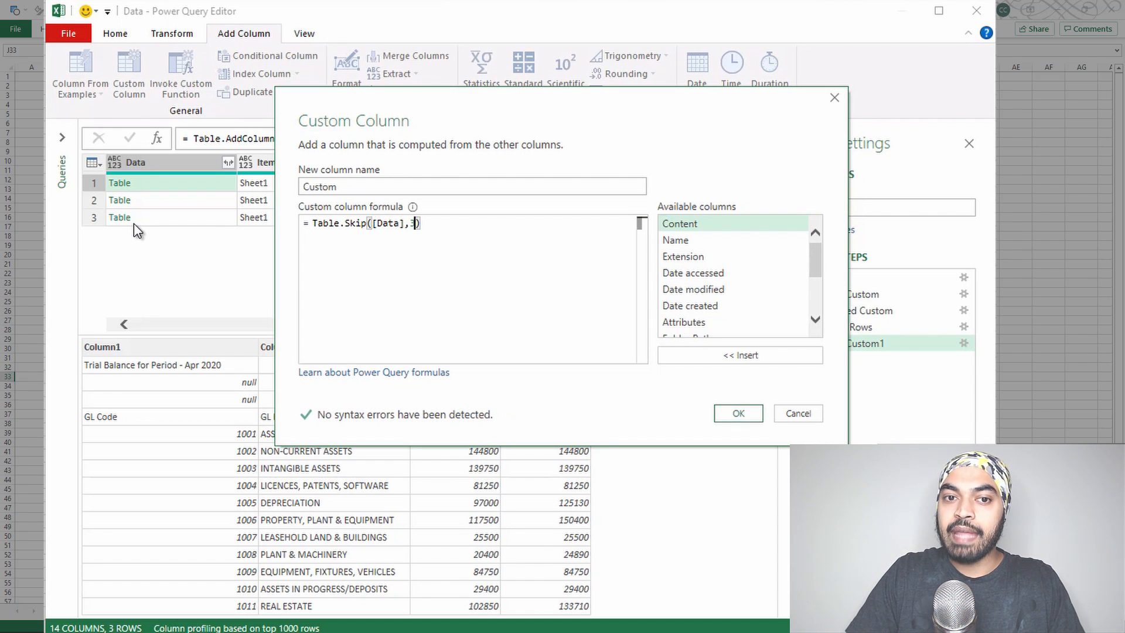
# Wrap the formula as Table.PromoteHeaders(Table.Skip([Data],3)), apply it, and preview the first table in the Custom column.
pyautogui.press('Home')
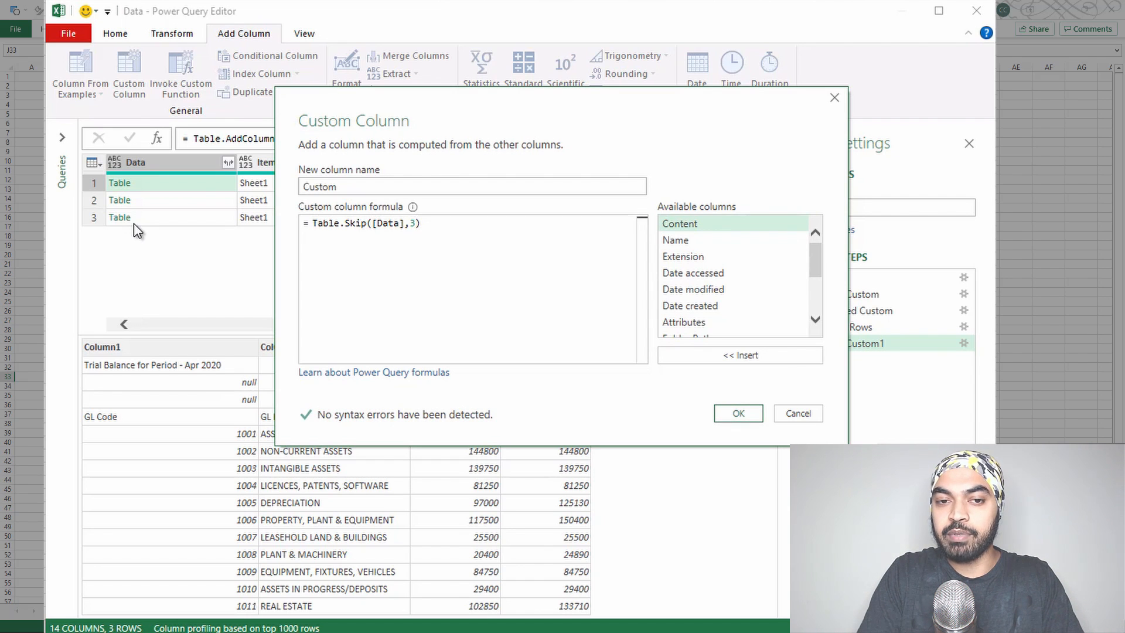
pyautogui.write('Table.PromoteHeaders(')
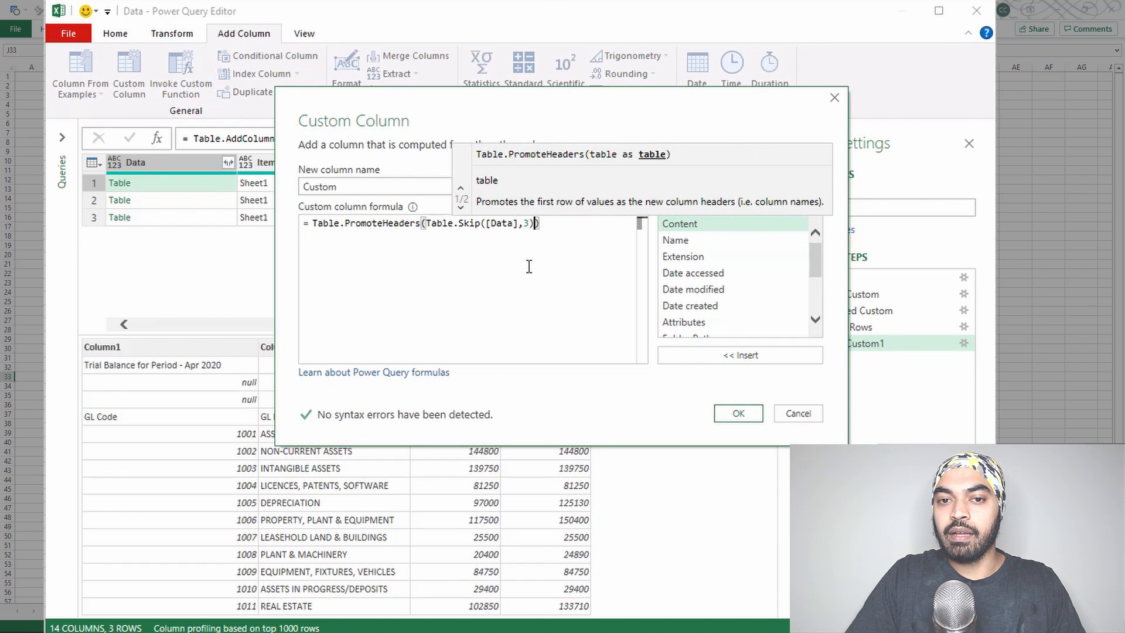
pyautogui.click(740, 414)
pyautogui.click(693, 187)
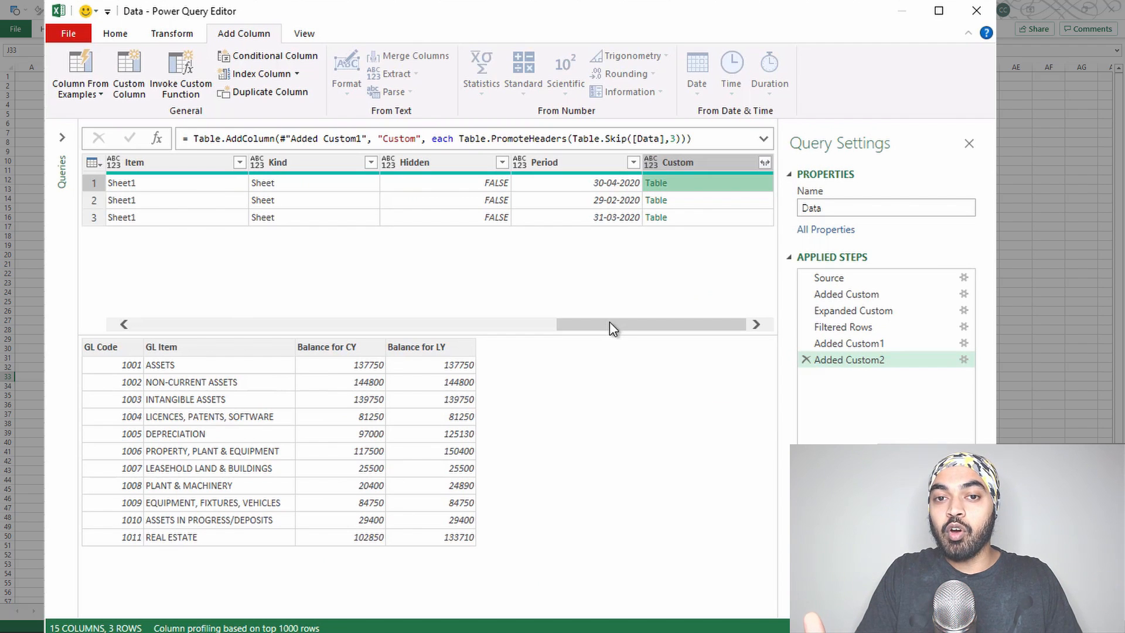
# Keep only the Period and Custom columns and remove all other columns.
pyautogui.click(568, 166)
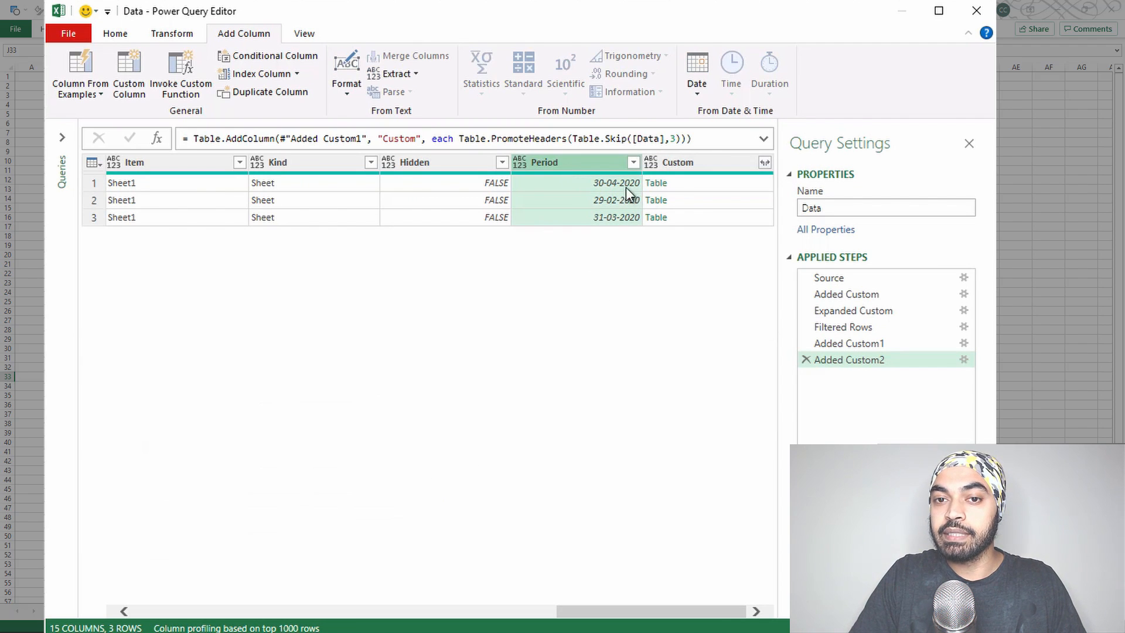
pyautogui.keyDown('ctrl'); pyautogui.click(705, 167); pyautogui.keyUp('ctrl')
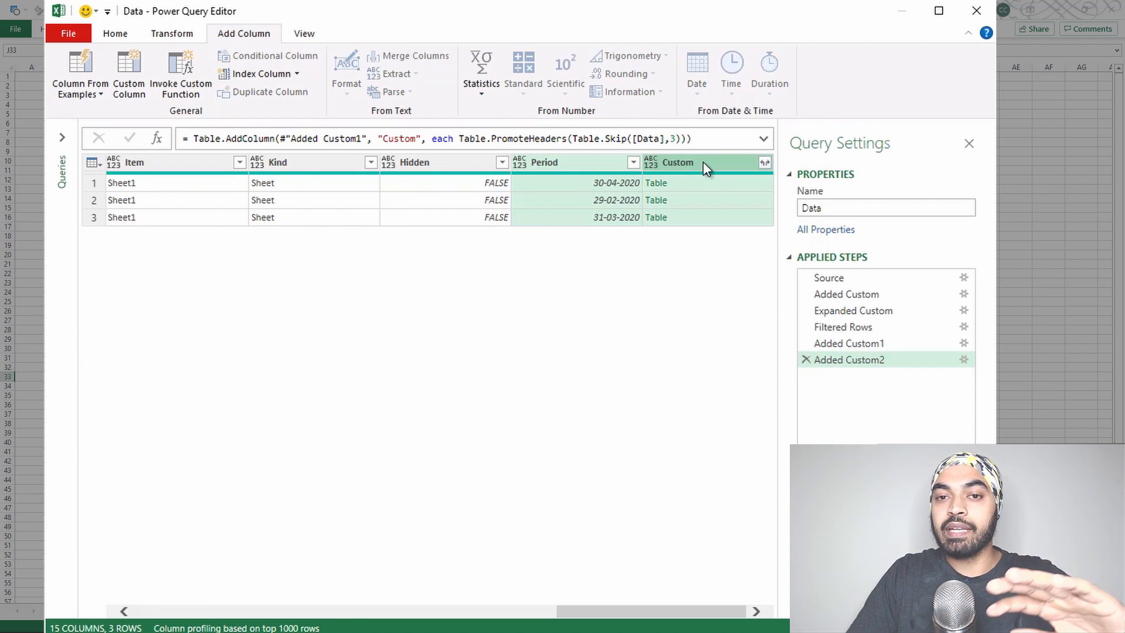
pyautogui.rightClick(705, 167)
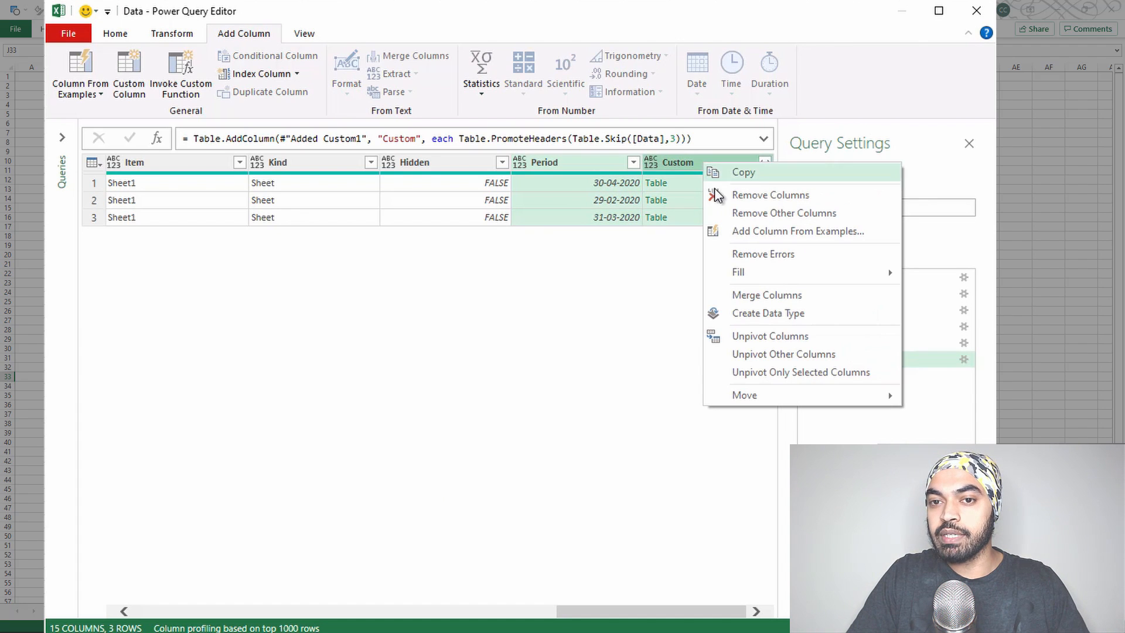
pyautogui.click(726, 217)
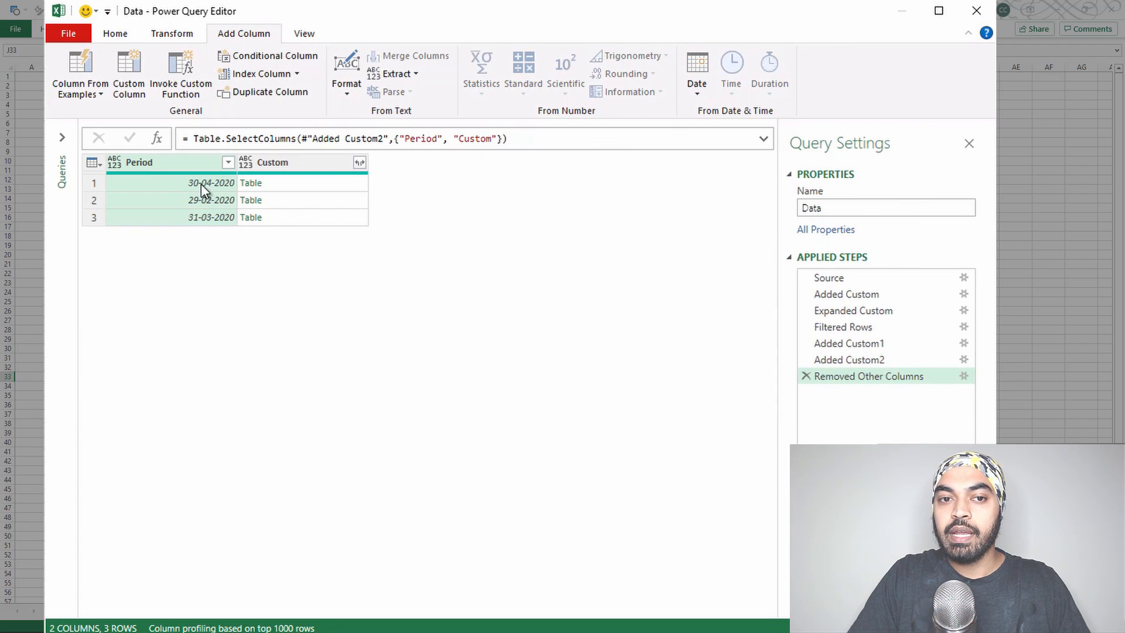
# Expand the Custom column into GL Code, GL Item, Balance for CY and Balance for LY.
pyautogui.click(335, 163)
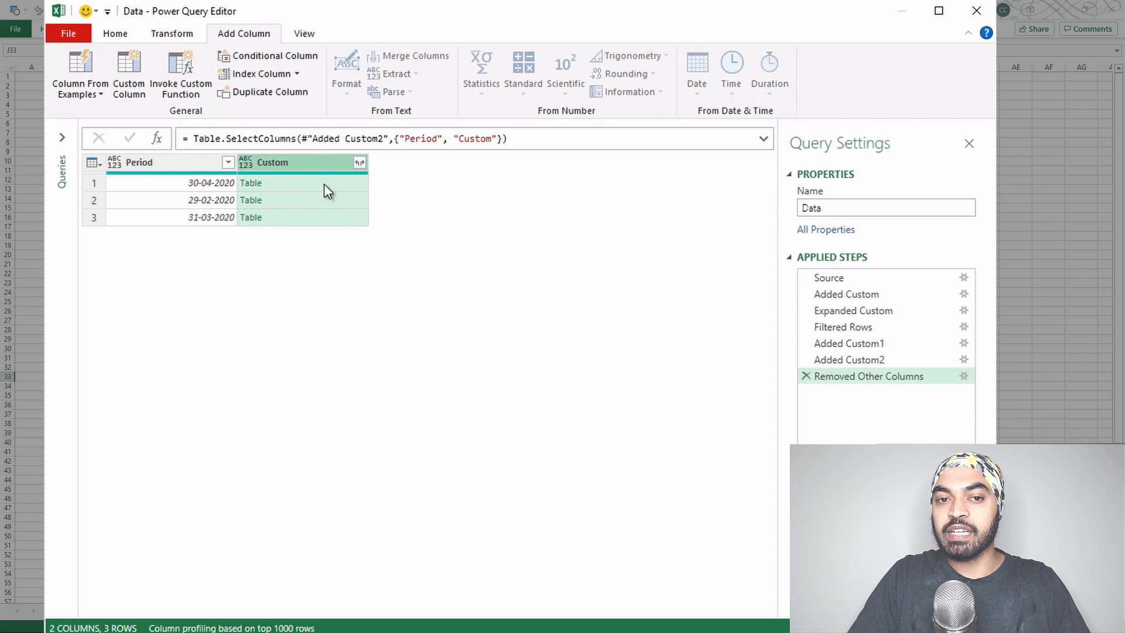
pyautogui.click(363, 162)
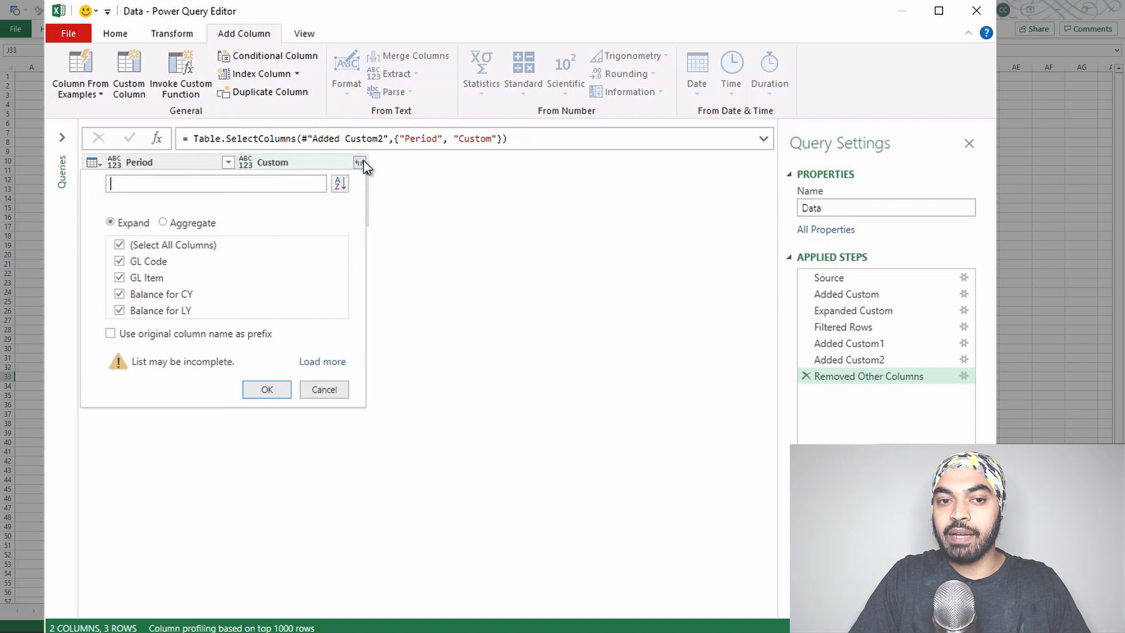
pyautogui.click(265, 390)
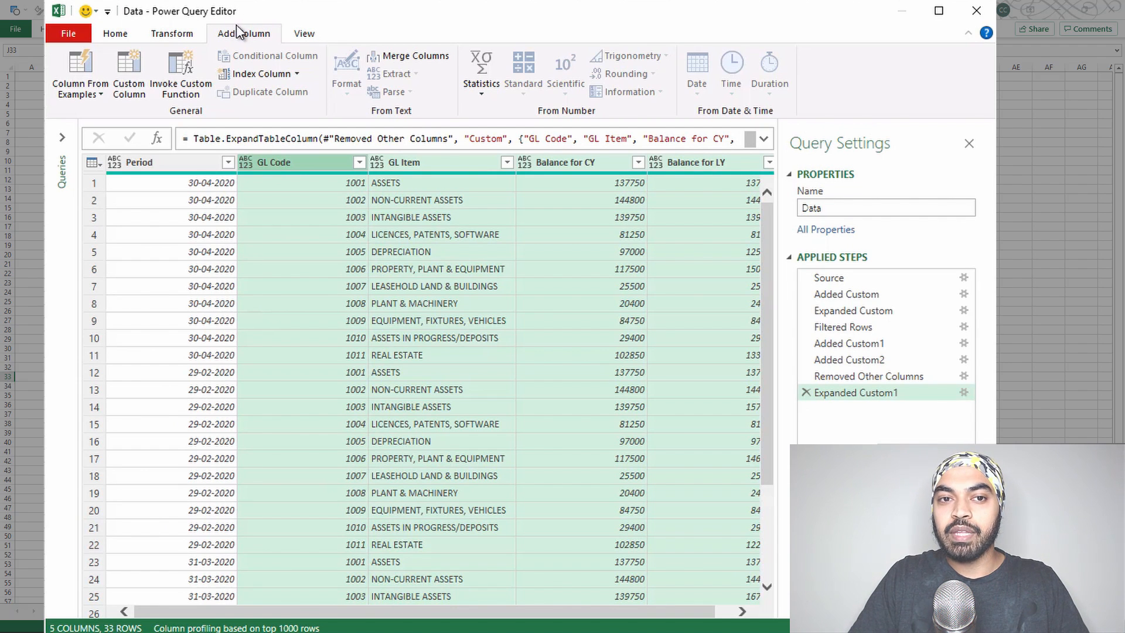
# Start a new custom column and name it LY Period.
pyautogui.click(167, 165)
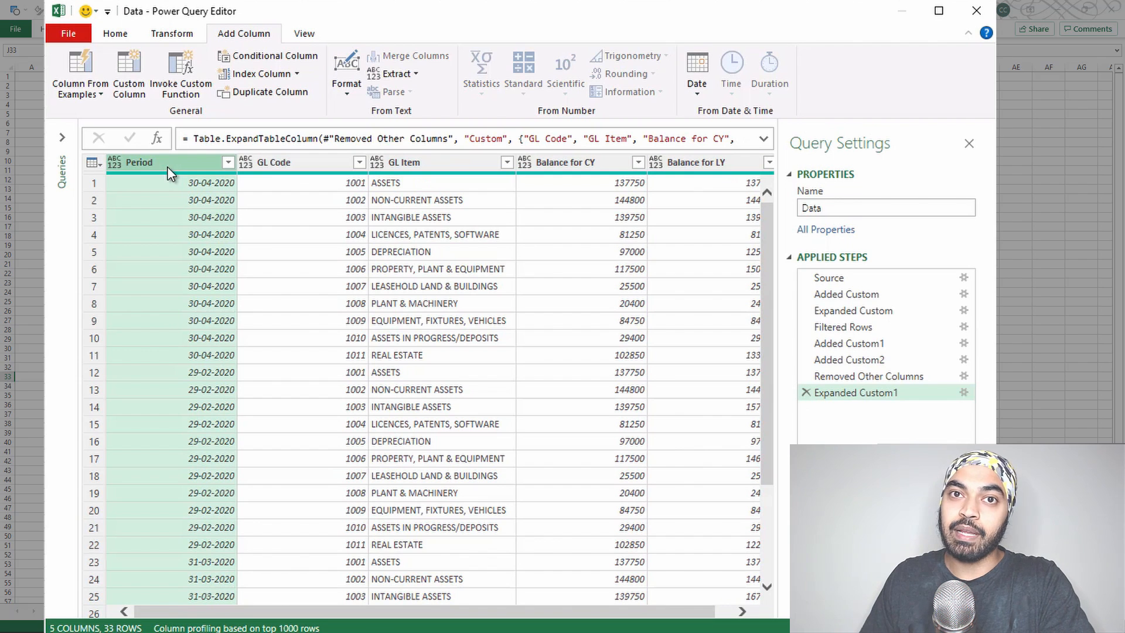
pyautogui.click(714, 162)
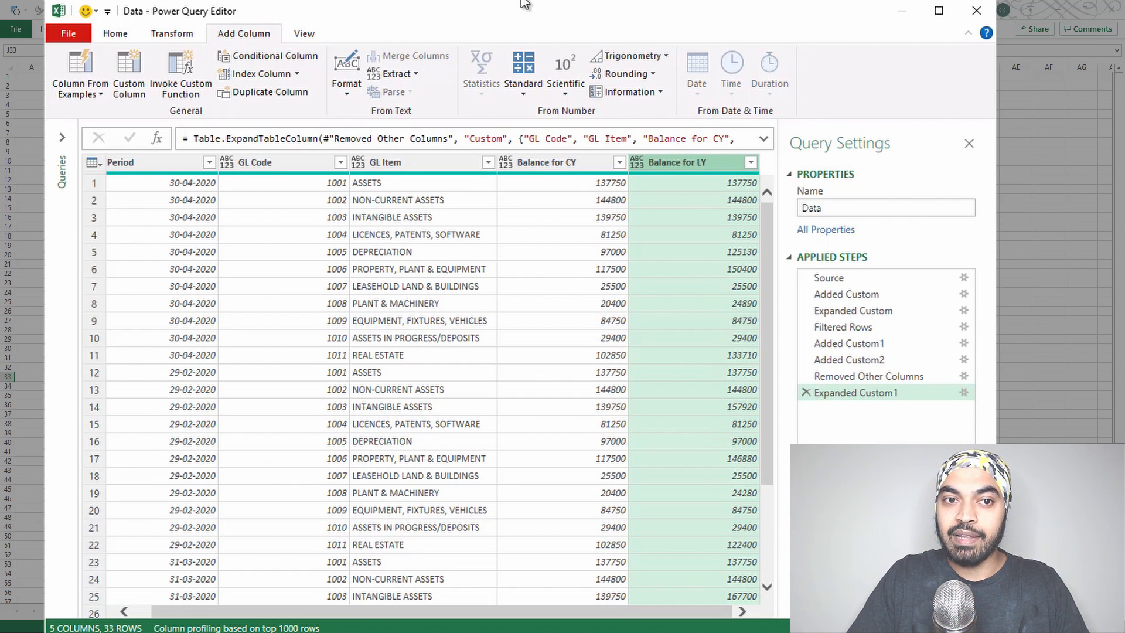
pyautogui.click(129, 72)
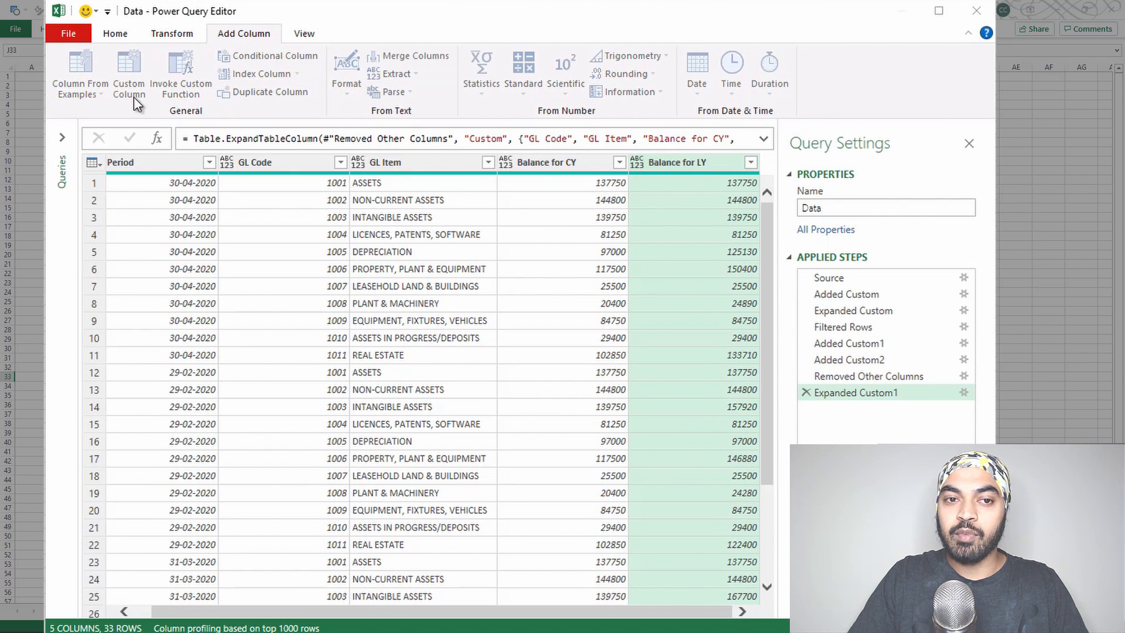
pyautogui.moveTo(355, 186); pyautogui.dragTo(276, 185)
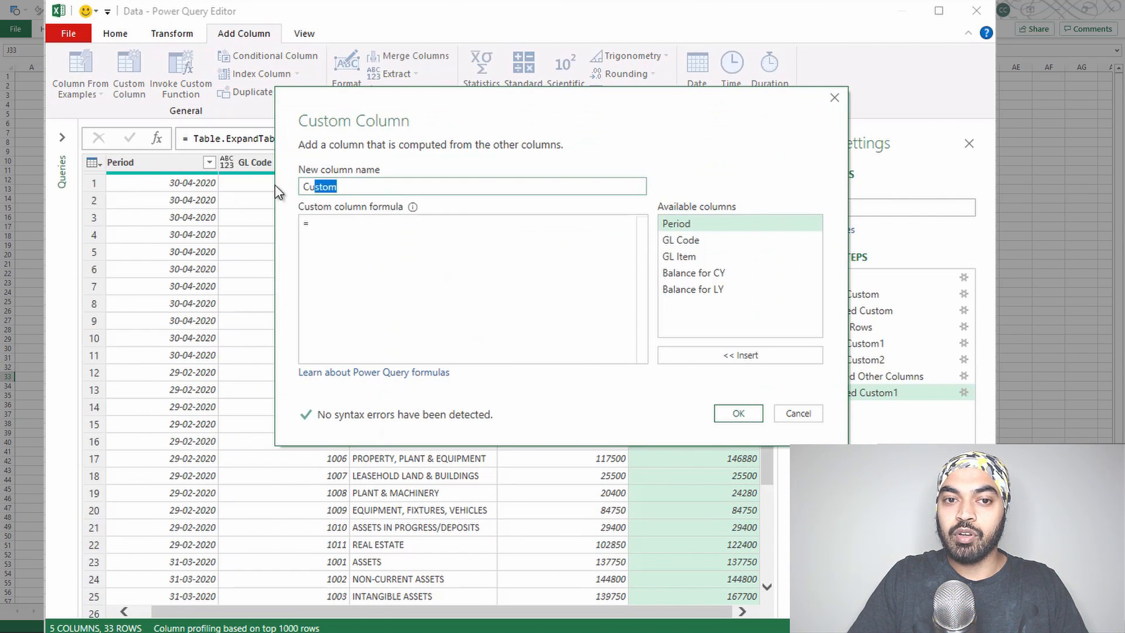
pyautogui.write('LY Per')
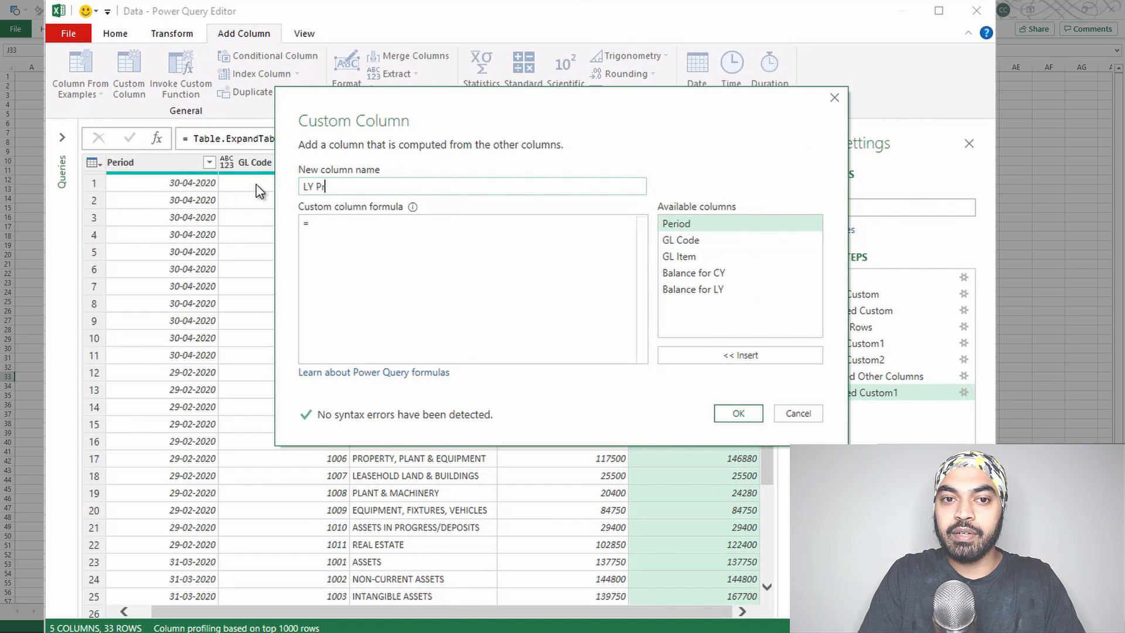
pyautogui.write('iod')
# Begin the LY Period custom column formula with the Date.AddYears function, removing the duplicated Date prefix.
pyautogui.click(402, 243)
pyautogui.write('Date.')
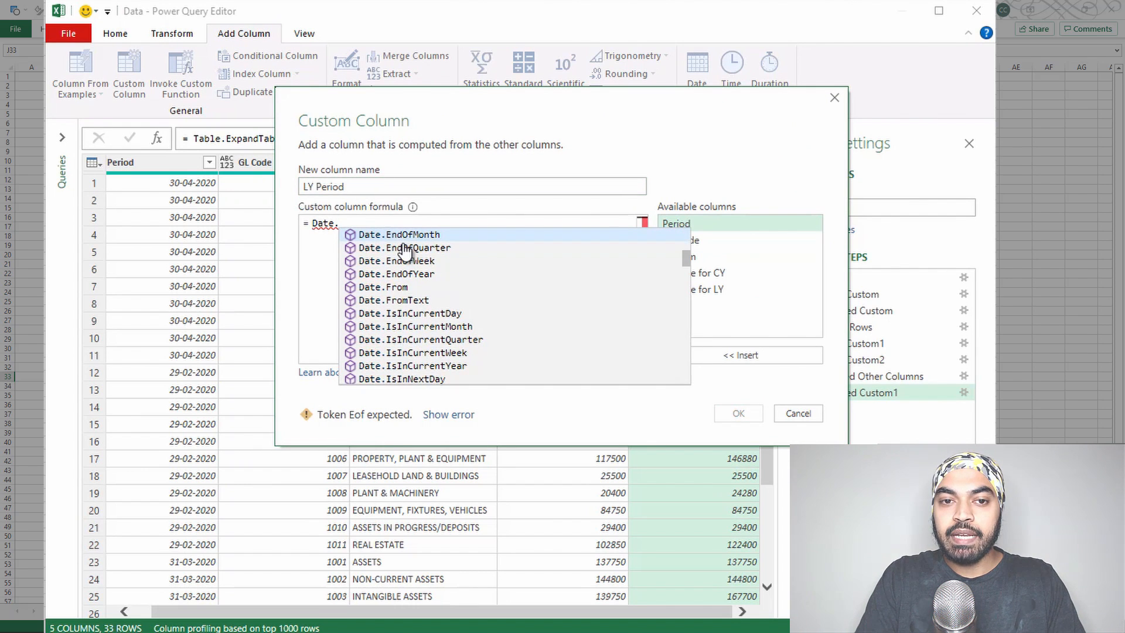
pyautogui.write('Add')
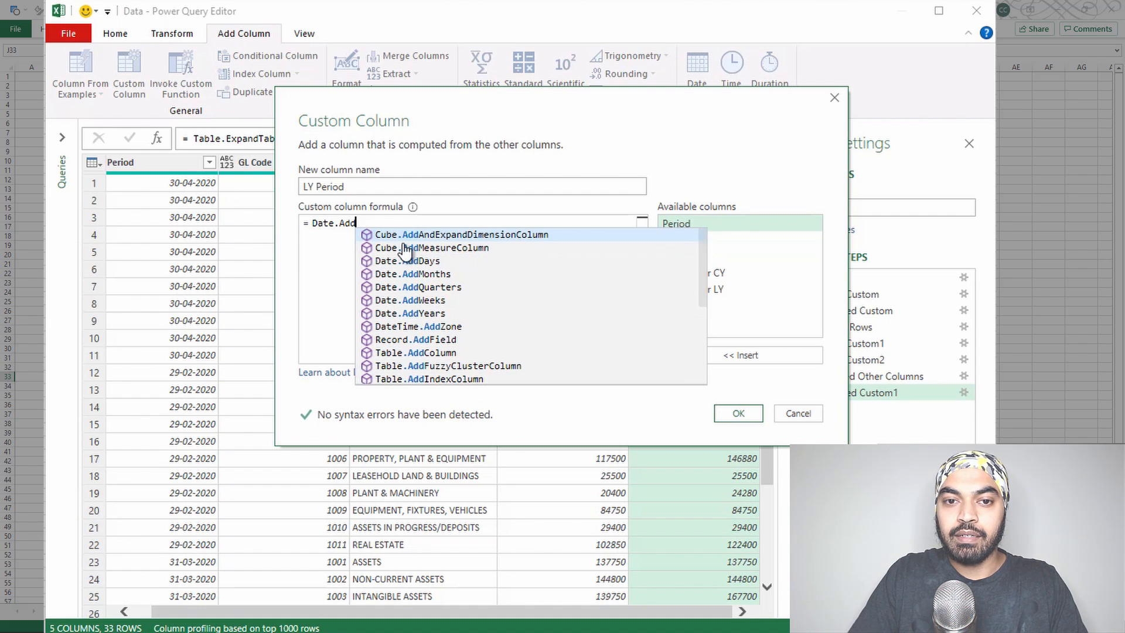
pyautogui.press('Down')
pyautogui.press('Down')
pyautogui.press('Down')
pyautogui.press('Down')
pyautogui.press('Down')
pyautogui.press('Down')
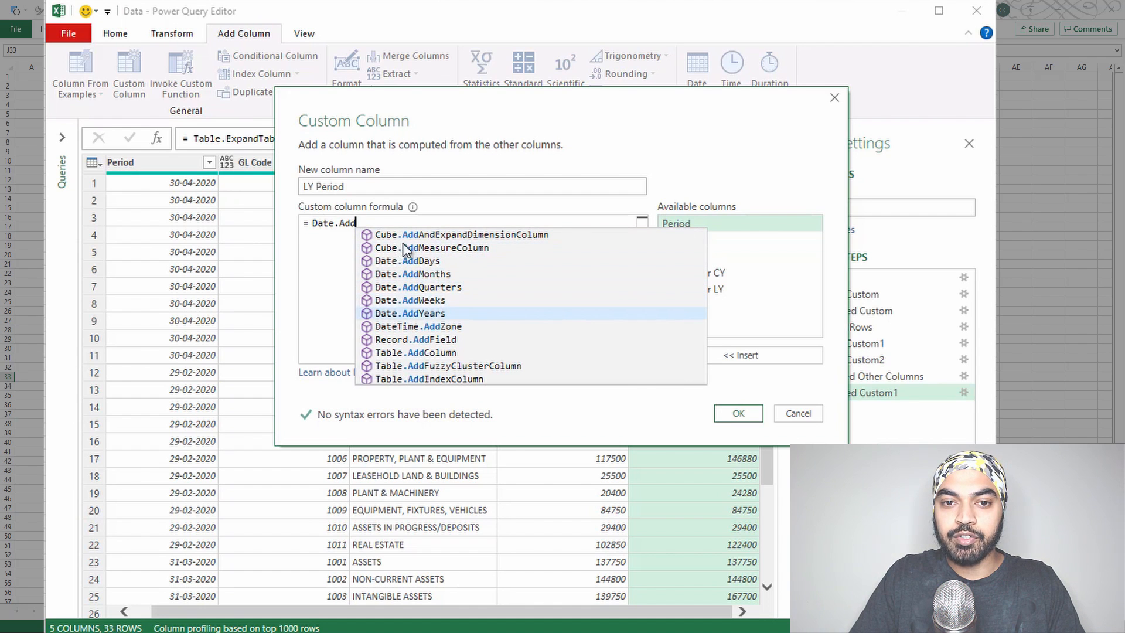
pyautogui.press('Tab')
pyautogui.hotkey('ctrl', 'Left')
pyautogui.hotkey('ctrl', 'Left')
pyautogui.hotkey('shift', 'Right')
pyautogui.hotkey('shift', 'Right')
pyautogui.hotkey('shift', 'Right')
pyautogui.hotkey('shift', 'Right')
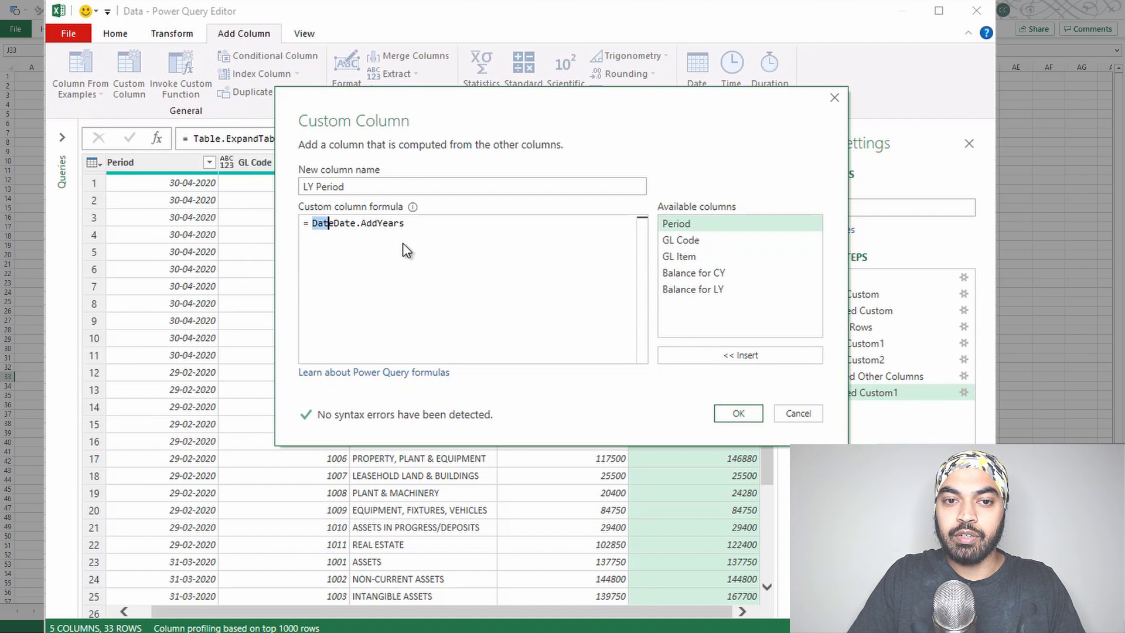
pyautogui.press('Delete')
pyautogui.press('End')
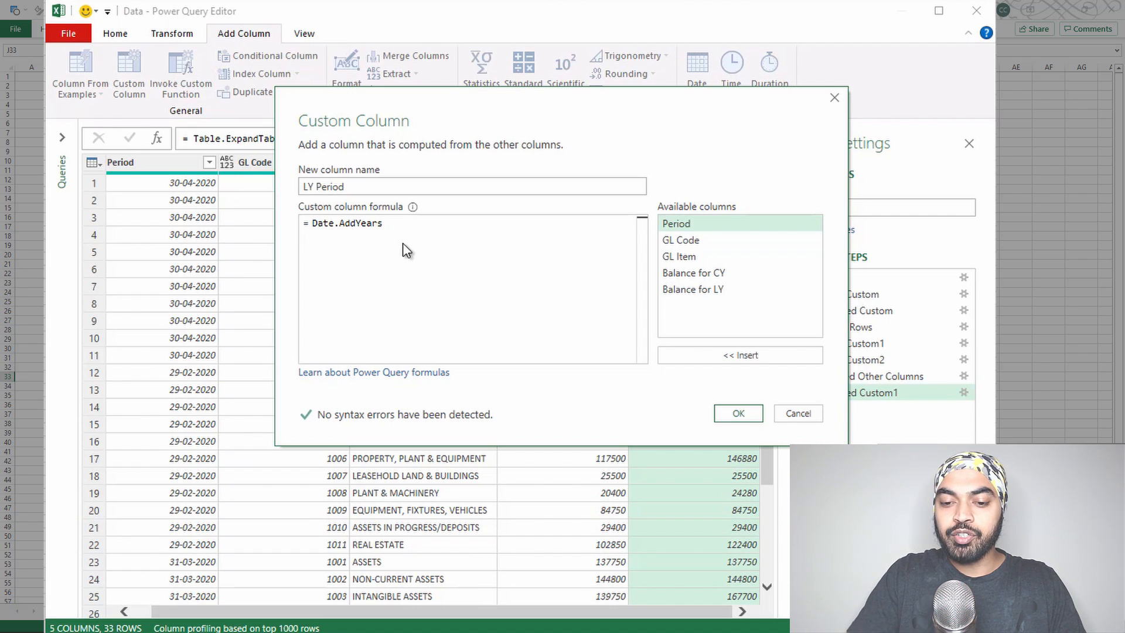
# Complete the formula as Date.AddYears([Period],-1) and add the LY Period column.
pyautogui.write('(')
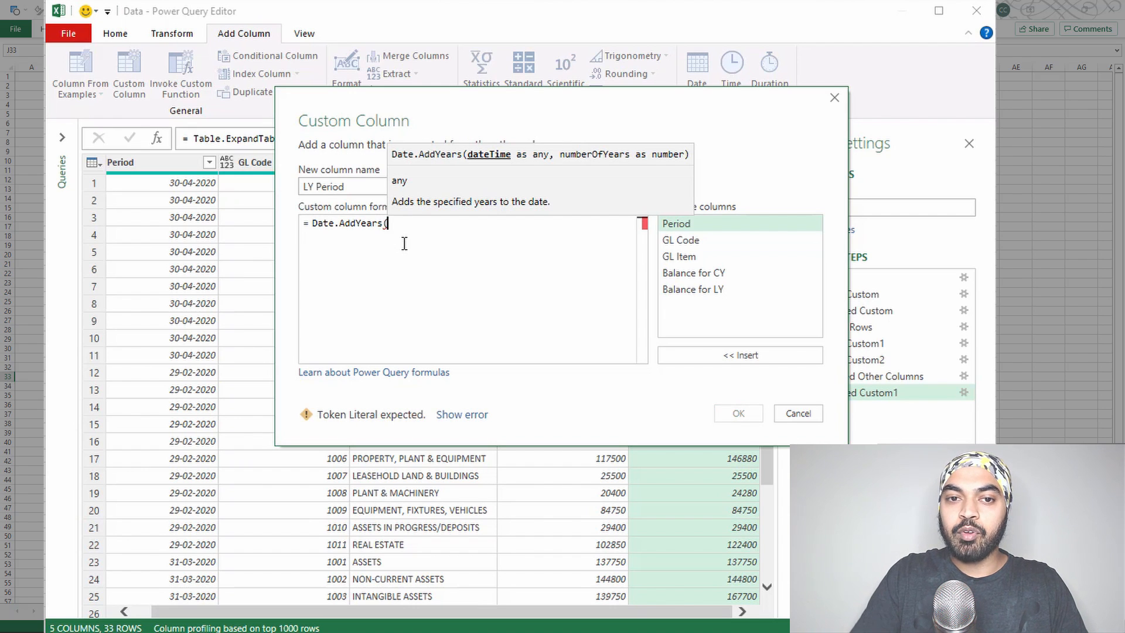
pyautogui.doubleClick(685, 227)
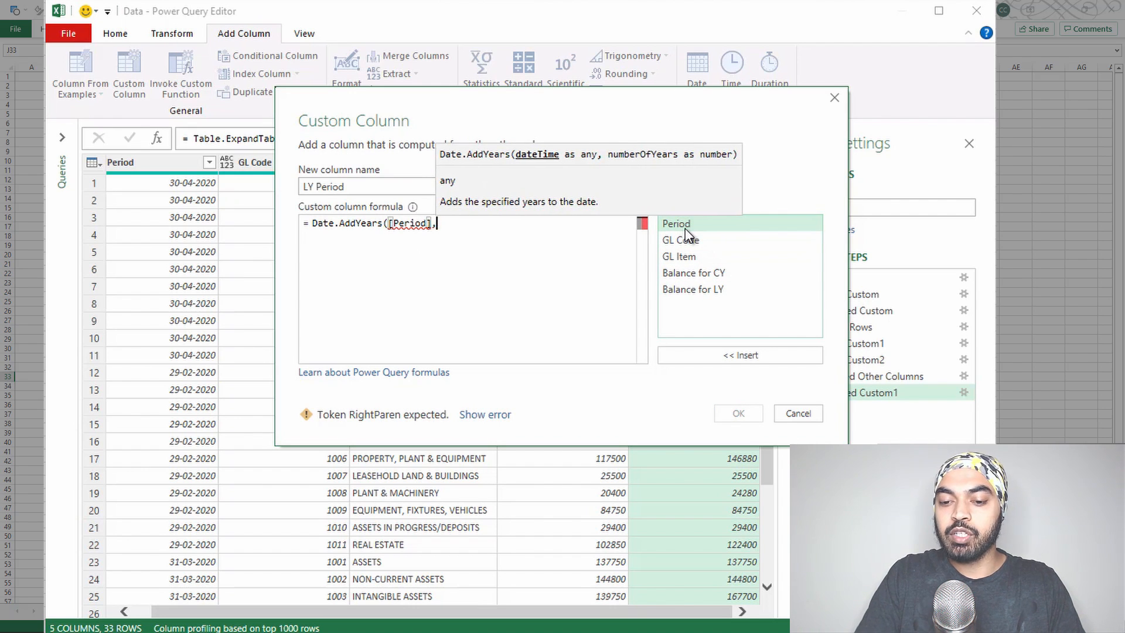
pyautogui.write(',-1)')
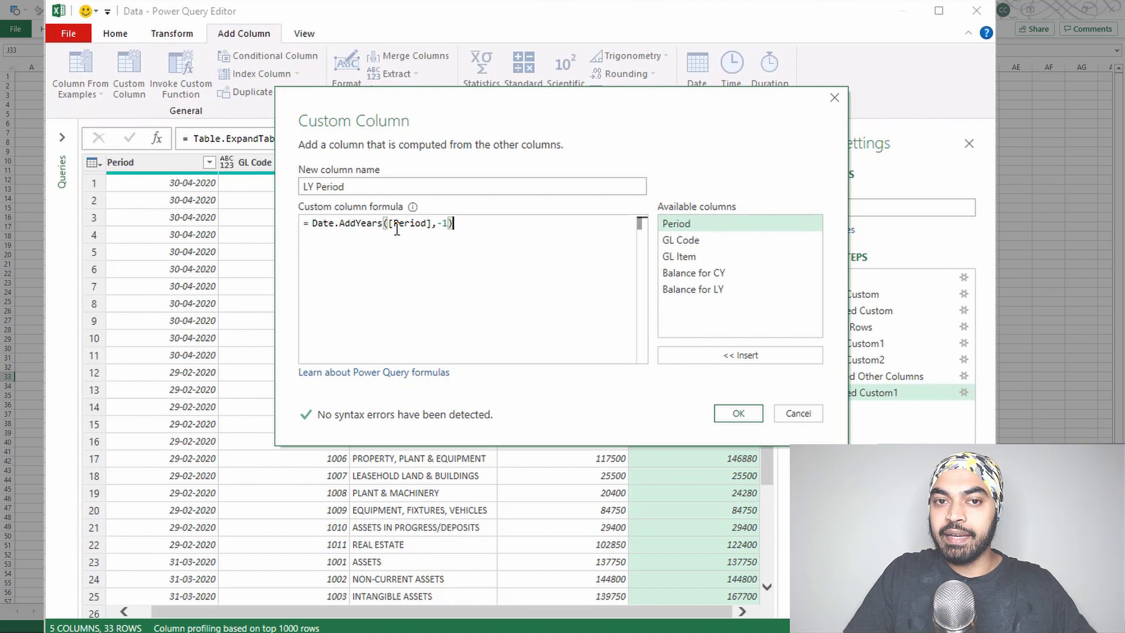
pyautogui.click(739, 413)
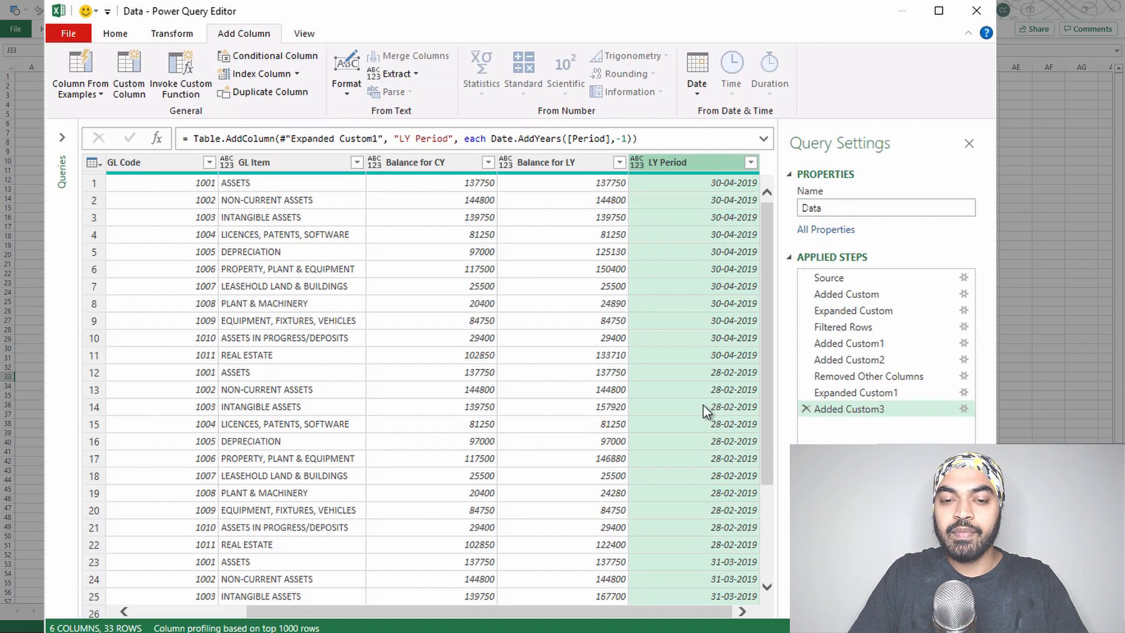
# Keep only the Period, GL Code, GL Item and Balance for CY columns and remove all other columns.
pyautogui.moveTo(573, 613); pyautogui.dragTo(322, 604)
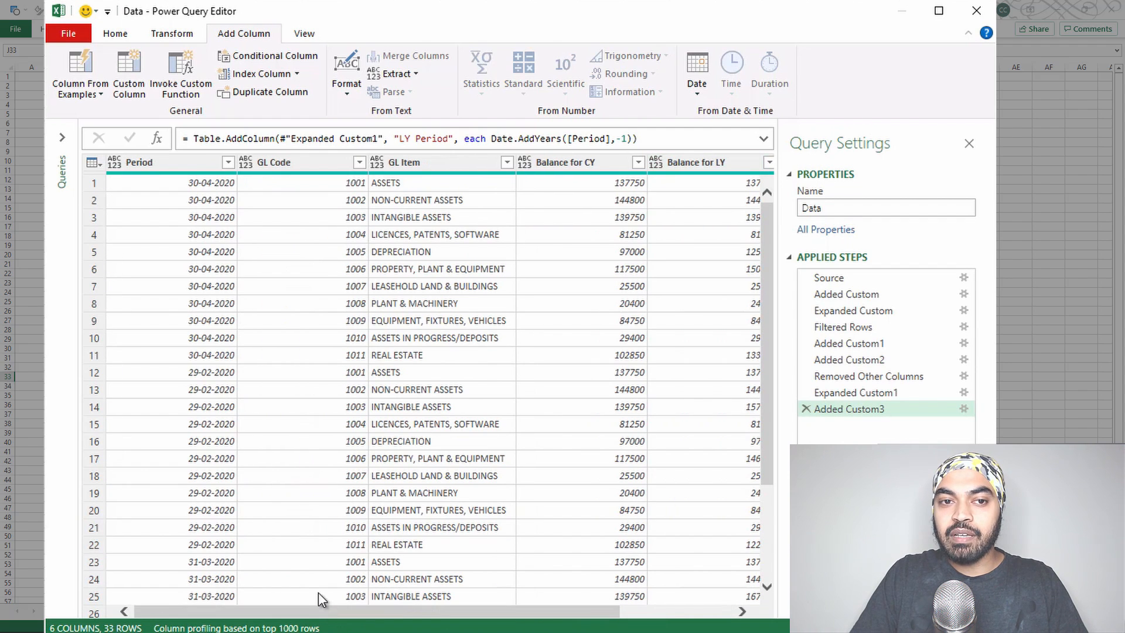
pyautogui.click(158, 167)
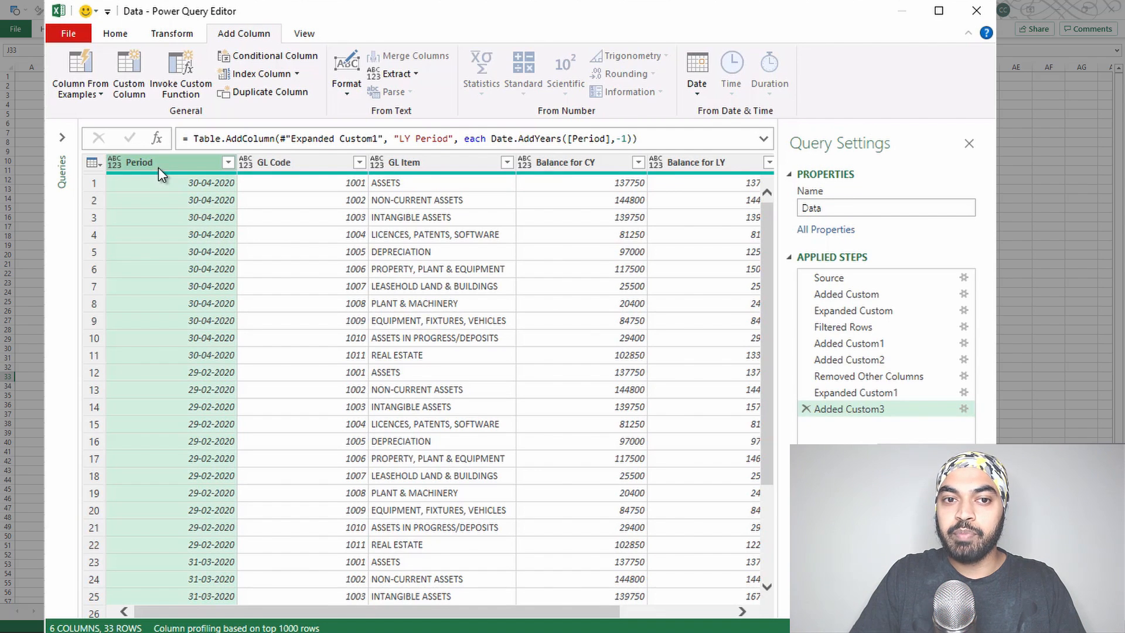
pyautogui.keyDown('ctrl'); pyautogui.click(303, 158); pyautogui.keyUp('ctrl')
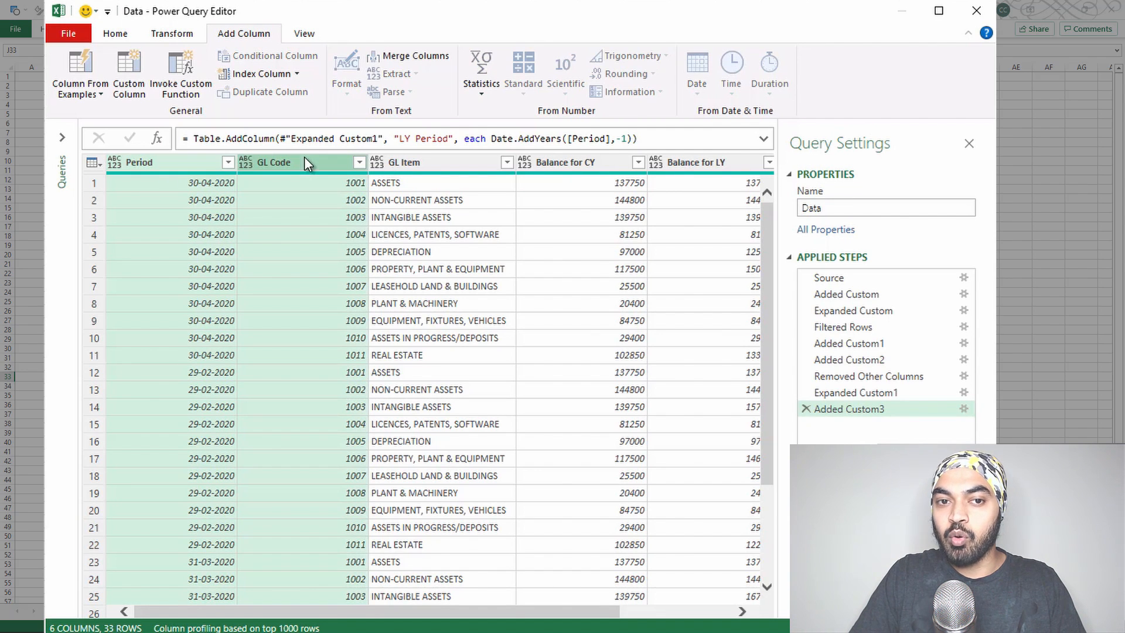
pyautogui.keyDown('ctrl'); pyautogui.click(435, 162); pyautogui.keyUp('ctrl')
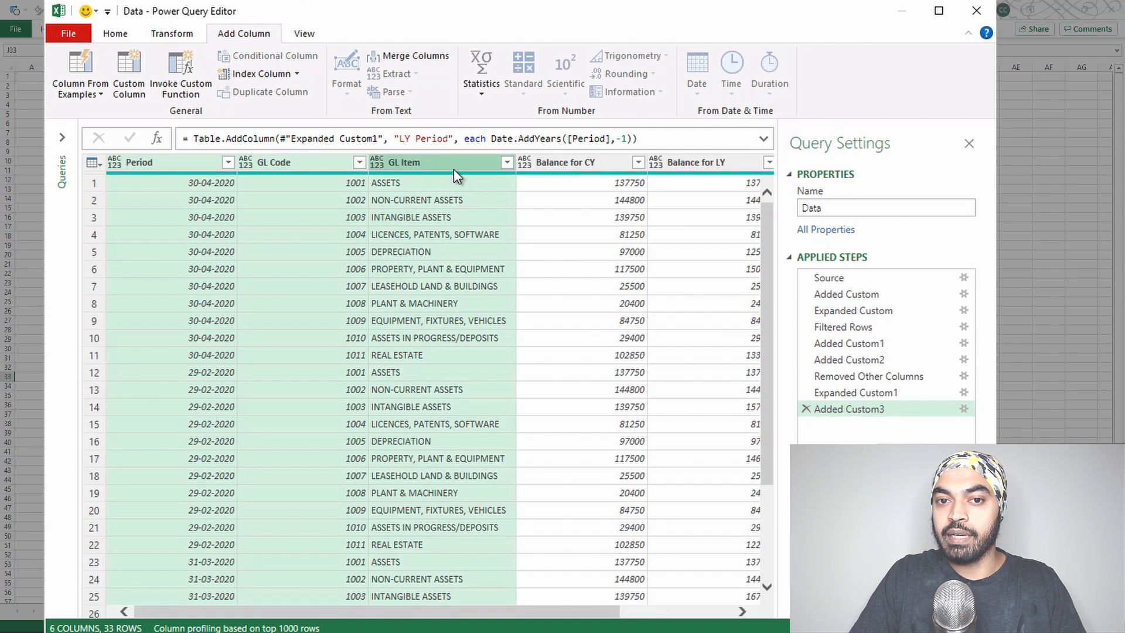
pyautogui.keyDown('ctrl'); pyautogui.click(596, 164); pyautogui.keyUp('ctrl')
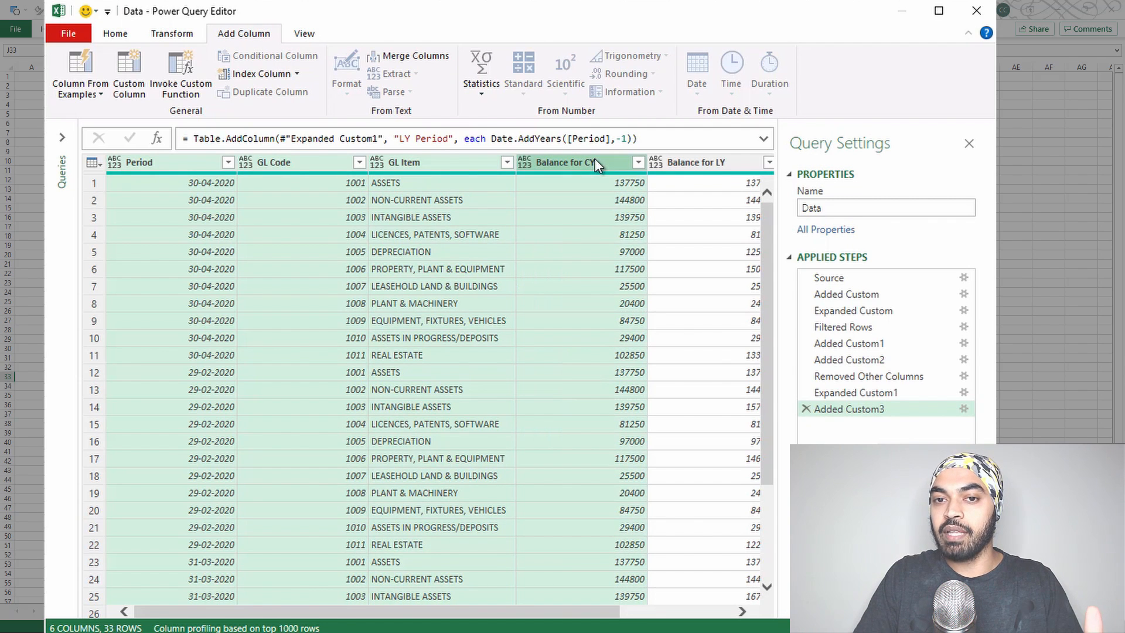
pyautogui.rightClick(596, 159)
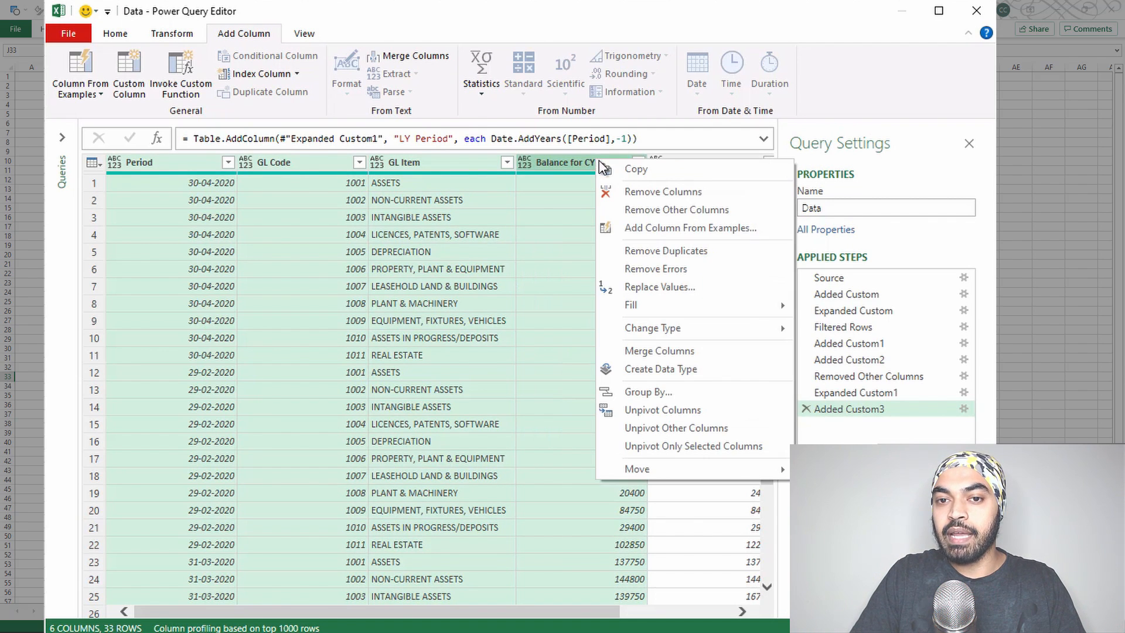
pyautogui.click(623, 210)
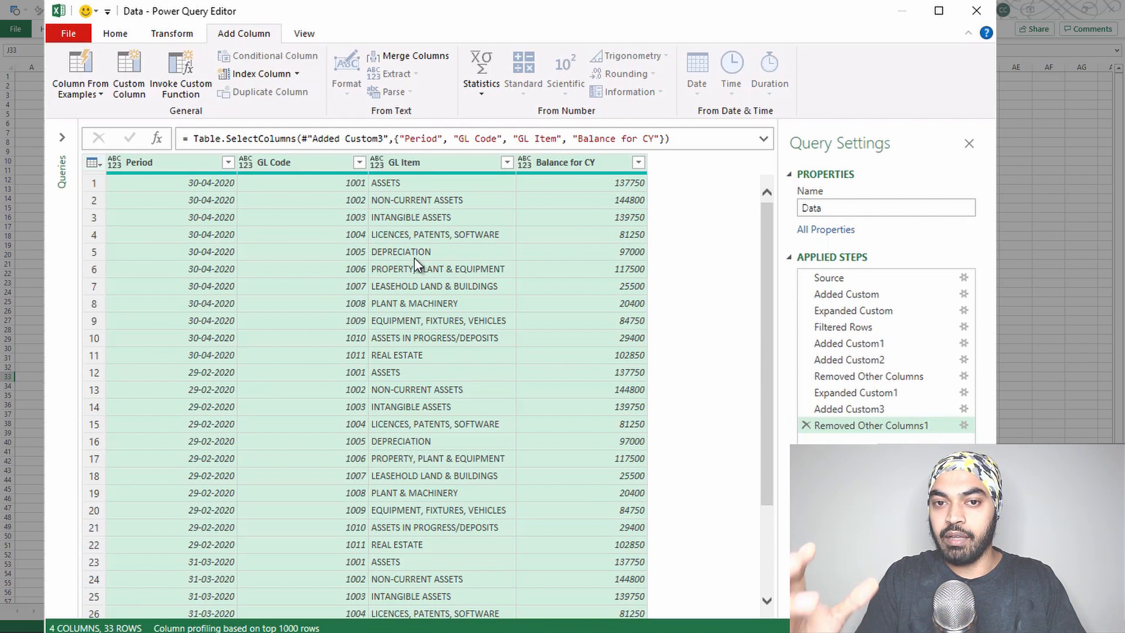
# Rename the Balance for CY column to Balance.
pyautogui.doubleClick(568, 163)
pyautogui.write('Bala')
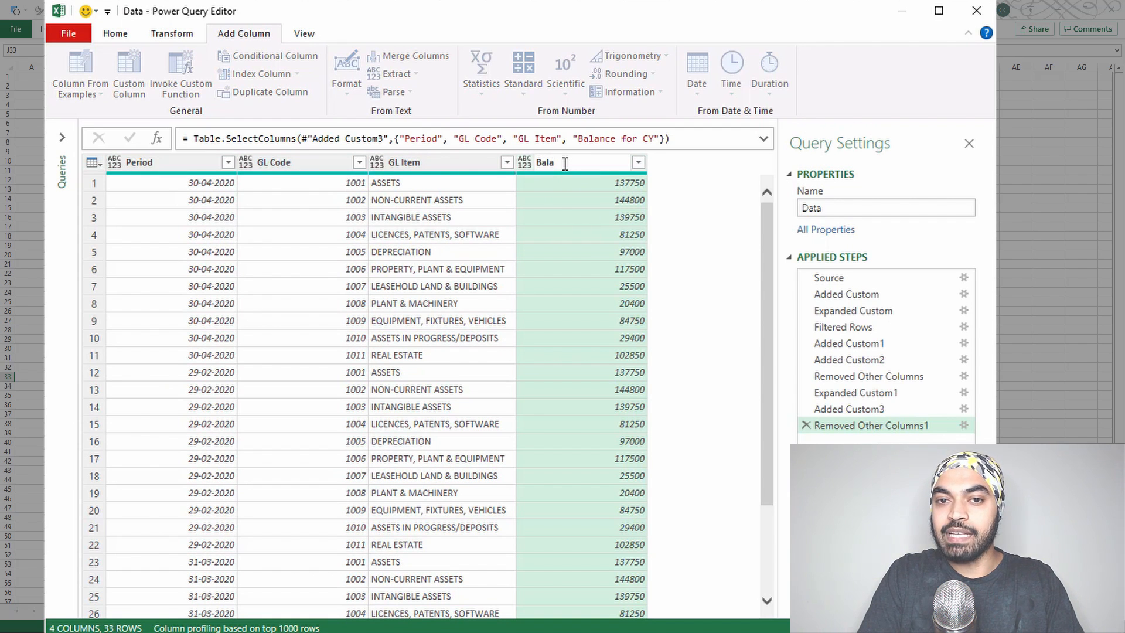
pyautogui.write('nce')
pyautogui.press('Return')
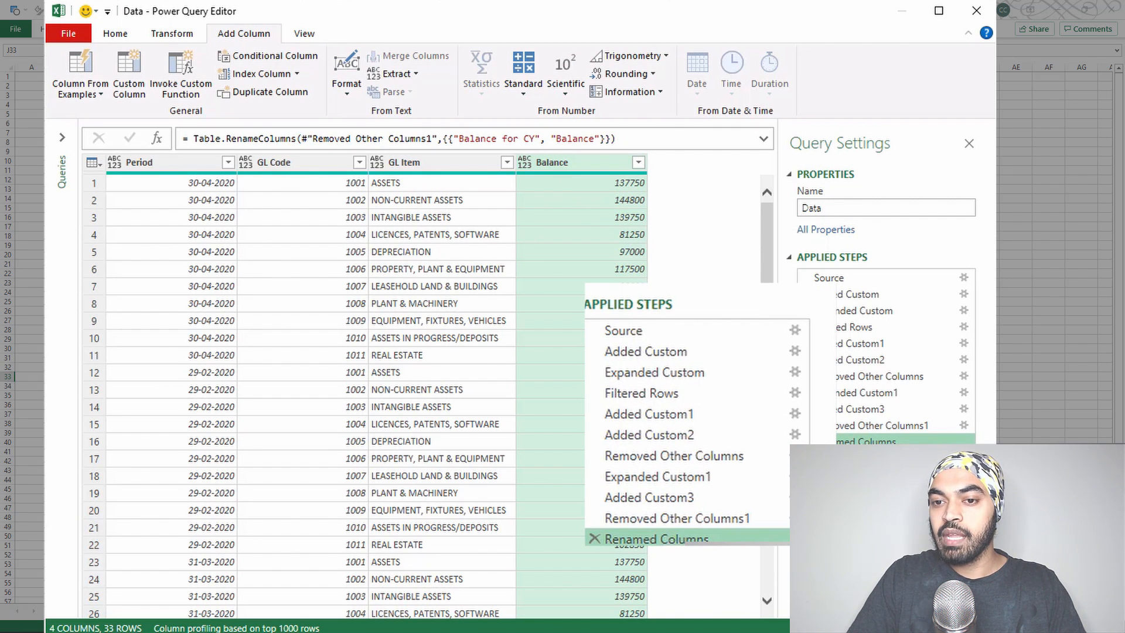
# Rename the Renamed Columns applied step to CYTable.
pyautogui.press('F2')
pyautogui.write('CYTa')
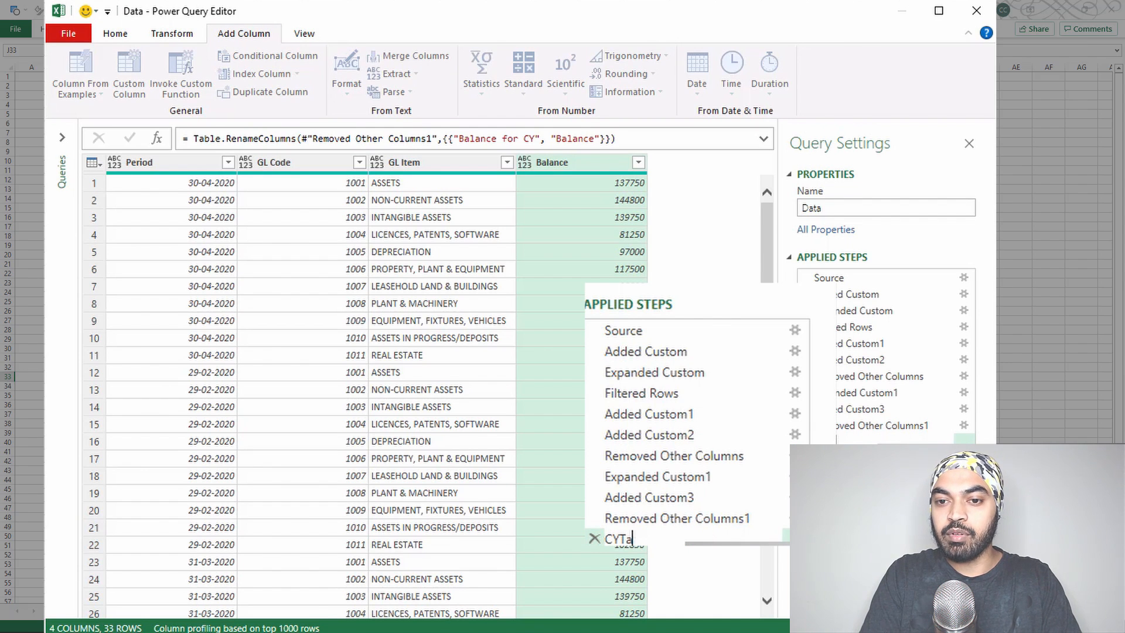
pyautogui.write('ble')
pyautogui.press('Return')
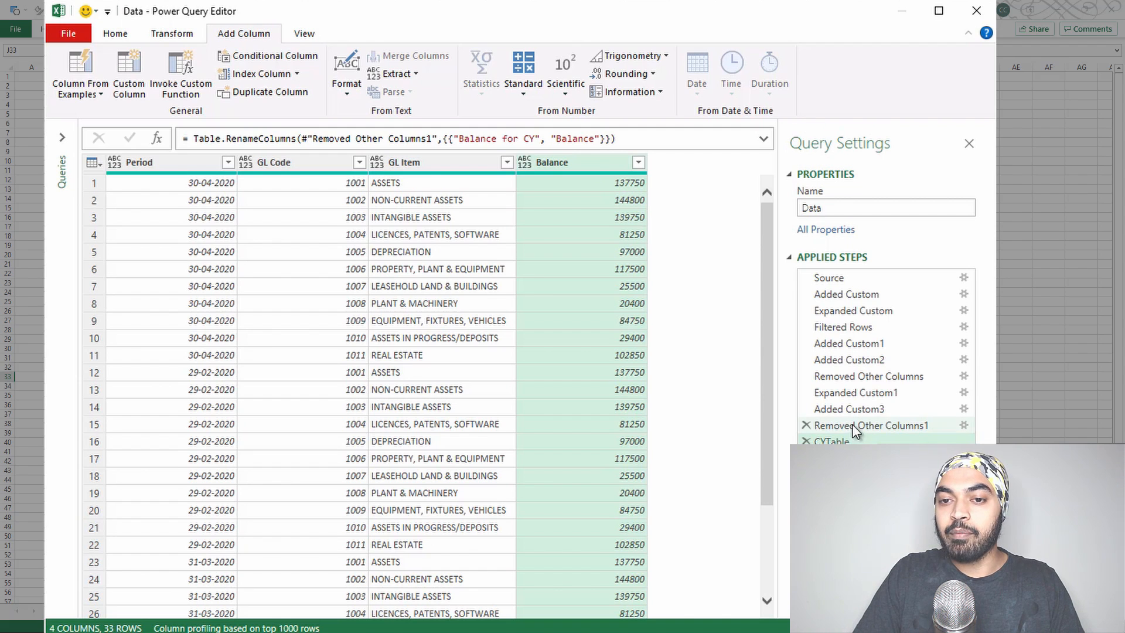
# Add a new query step after CYTable whose formula refers back to #"Added Custom3".
pyautogui.click(853, 409)
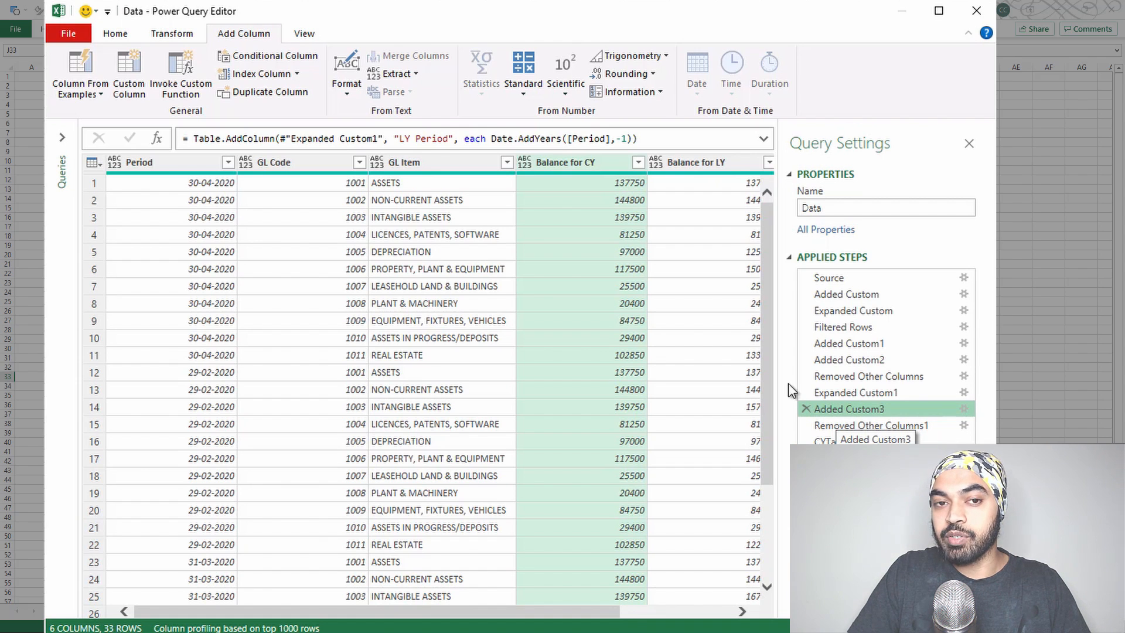
pyautogui.click(832, 440)
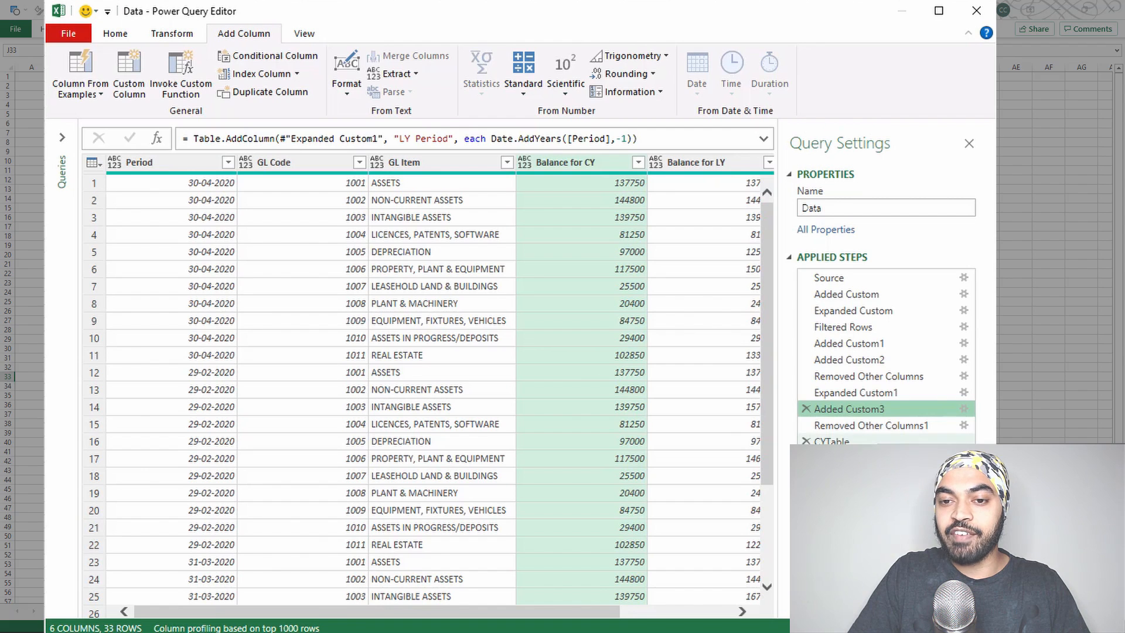
pyautogui.click(237, 141)
pyautogui.doubleClick(238, 145)
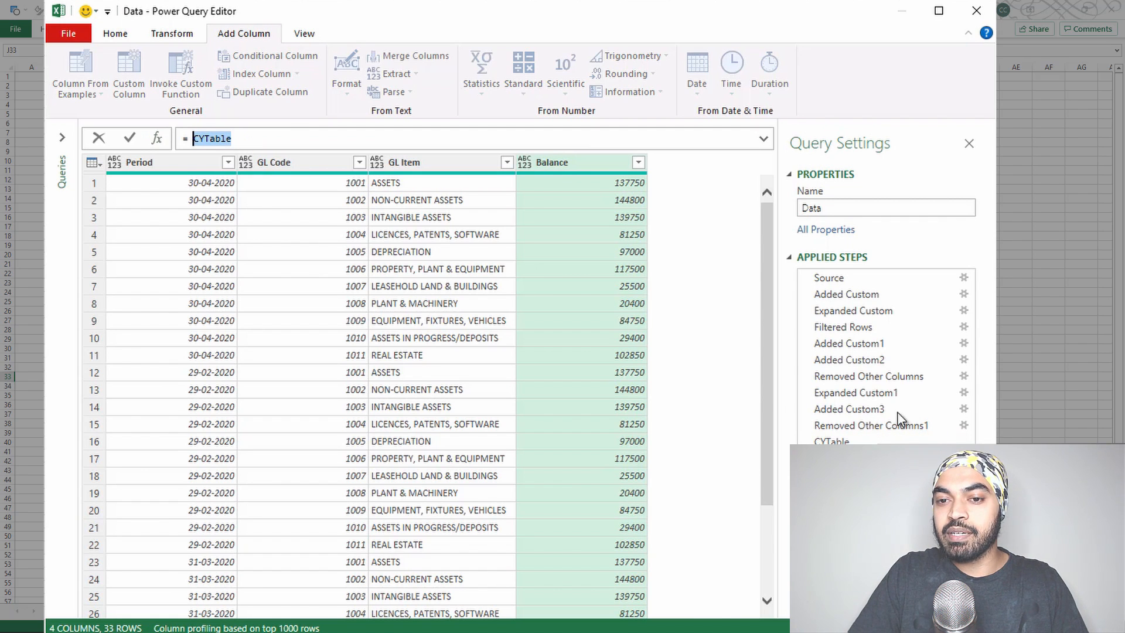
pyautogui.write('#')
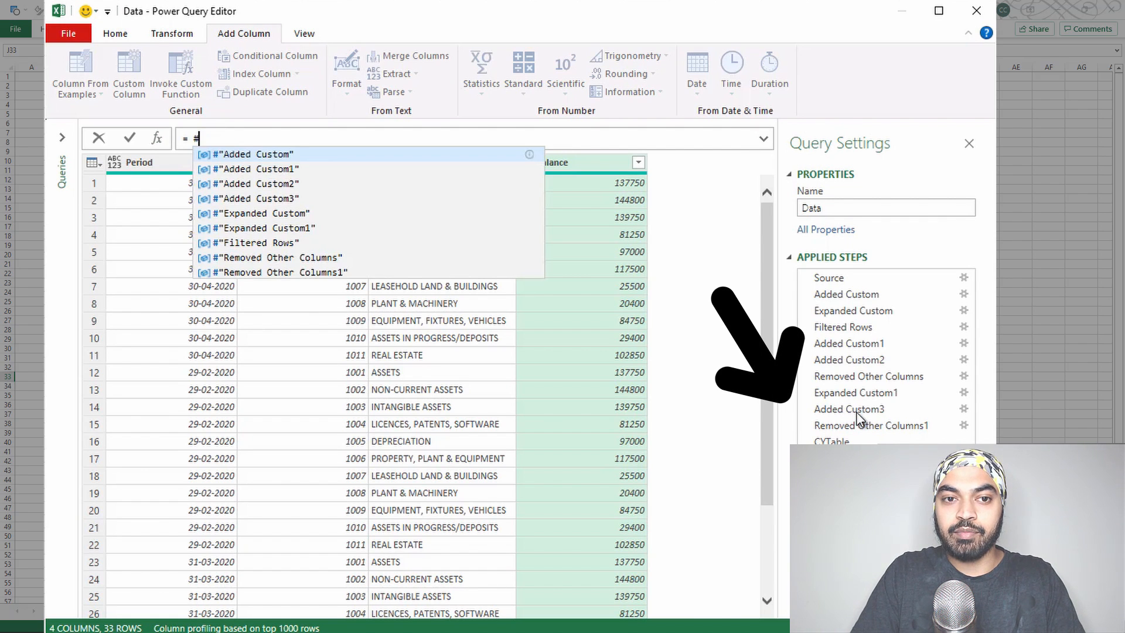
pyautogui.press('Down')
pyautogui.press('Down')
pyautogui.press('Down')
pyautogui.press('Tab')
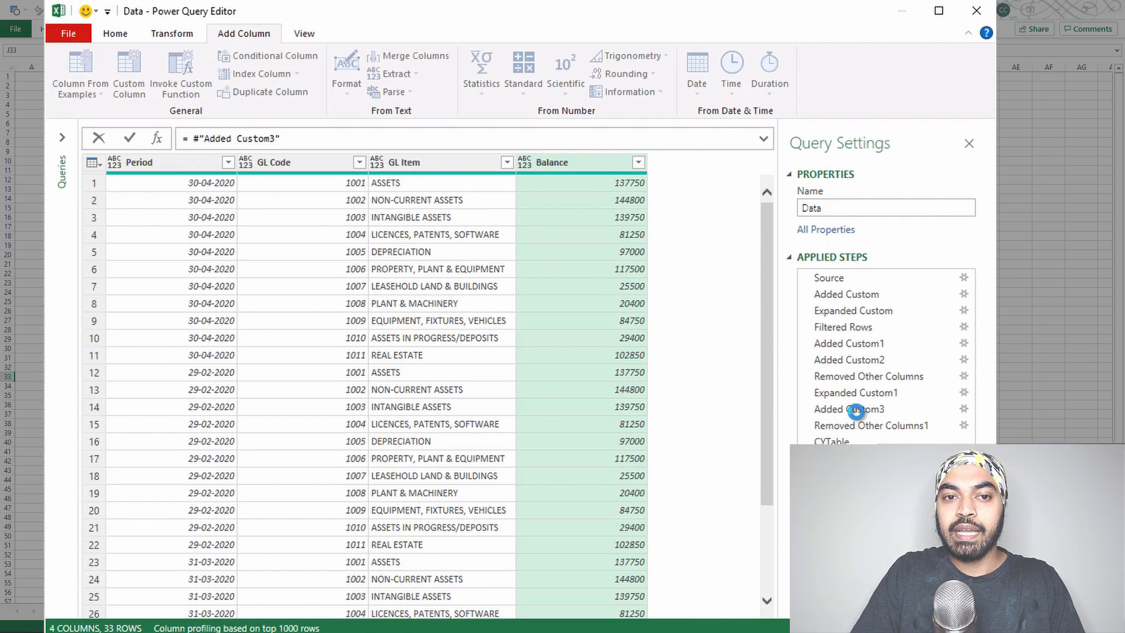
pyautogui.press('Return')
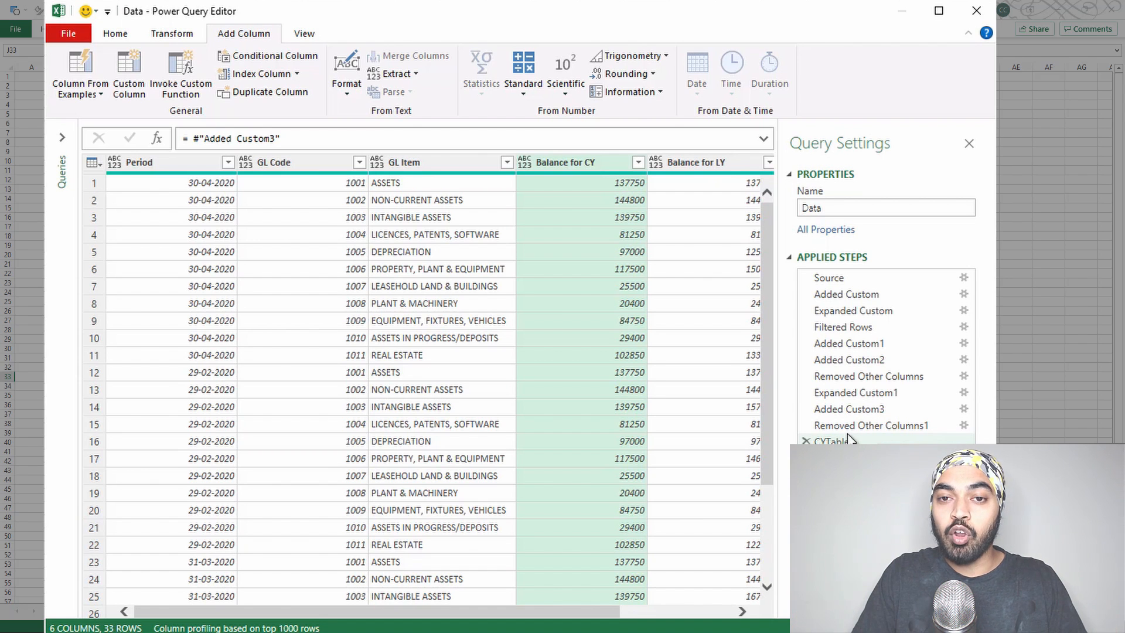
# Keep only LY Period, Balance for LY, GL Item and GL Code, selected in that order, and remove all other columns.
pyautogui.moveTo(469, 610); pyautogui.dragTo(622, 611)
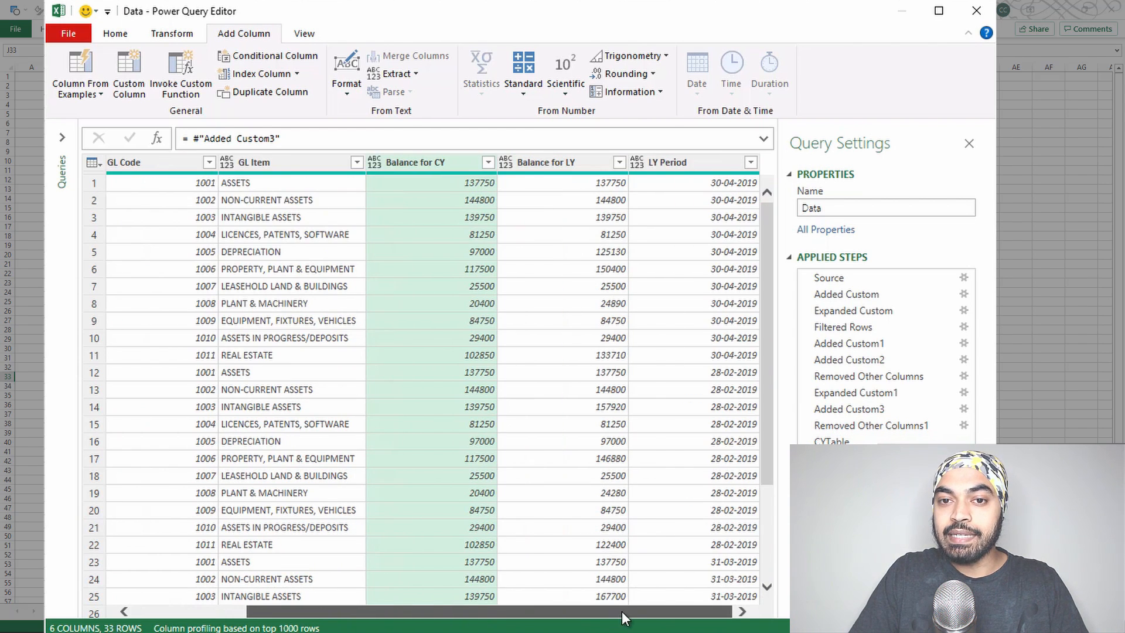
pyautogui.click(688, 159)
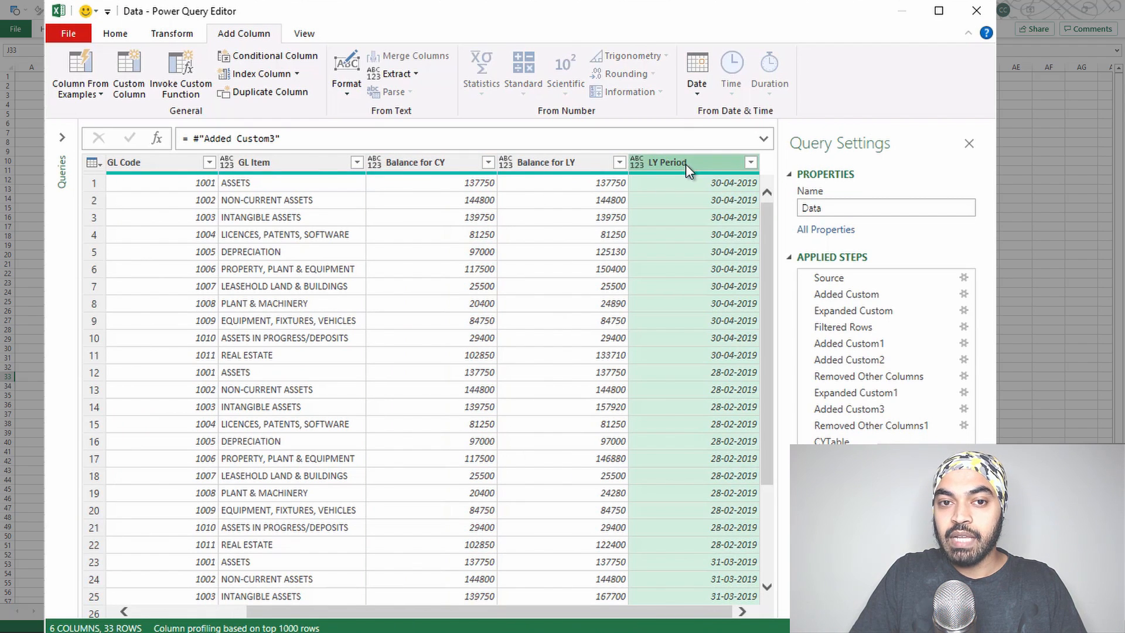
pyautogui.keyDown('ctrl'); pyautogui.click(544, 162); pyautogui.keyUp('ctrl')
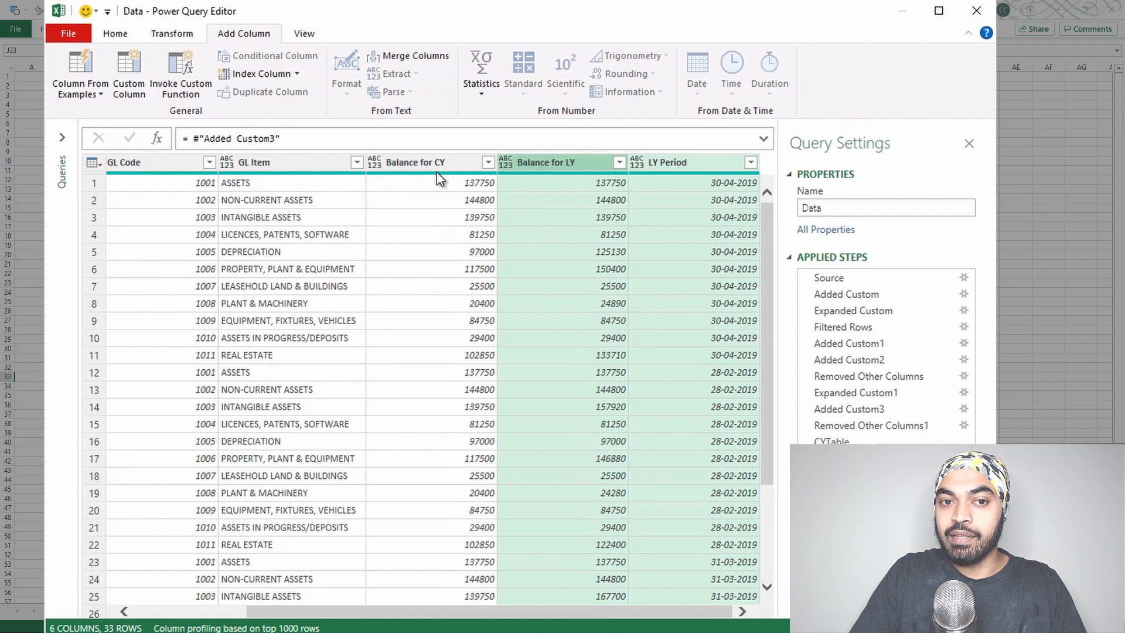
pyautogui.keyDown('ctrl'); pyautogui.click(287, 163); pyautogui.keyUp('ctrl')
pyautogui.keyDown('ctrl'); pyautogui.click(124, 164); pyautogui.keyUp('ctrl')
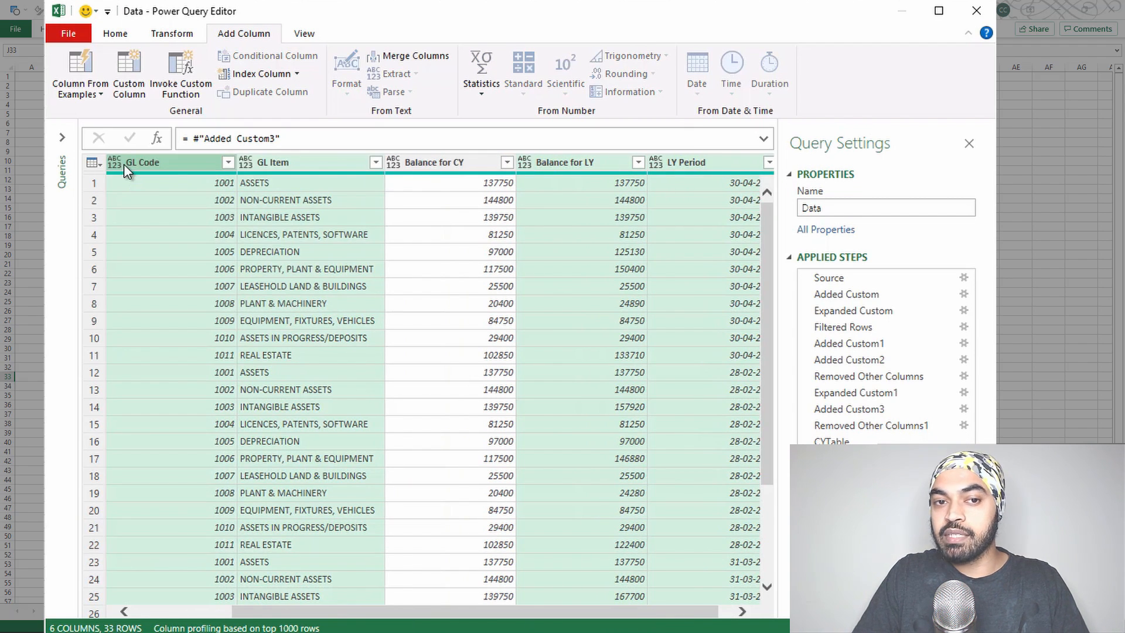
pyautogui.rightClick(124, 165)
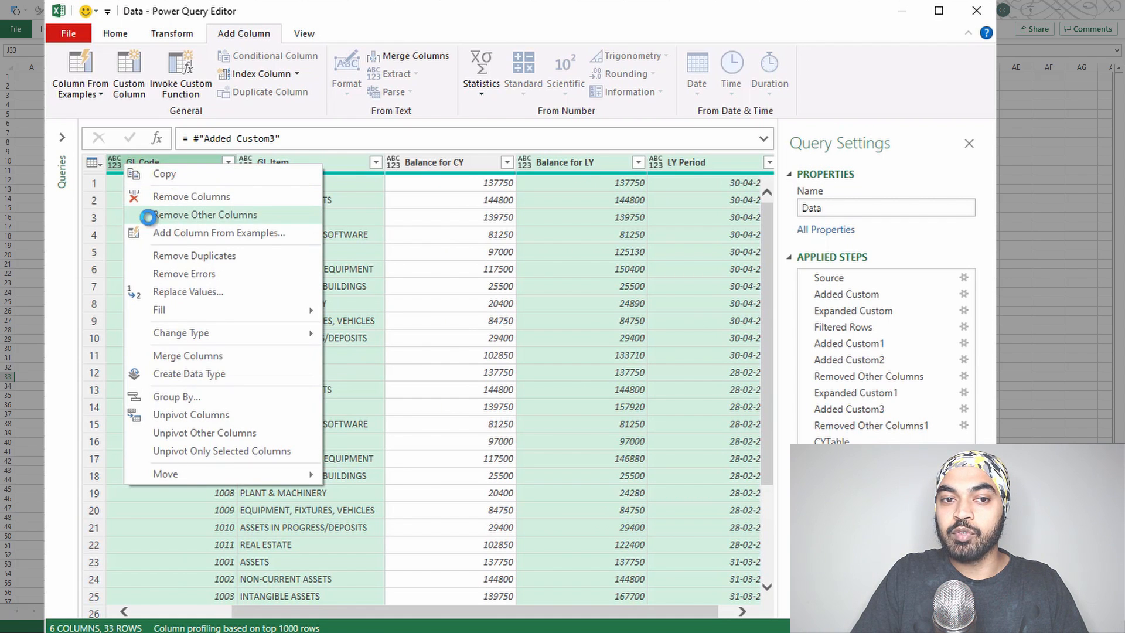
pyautogui.click(147, 215)
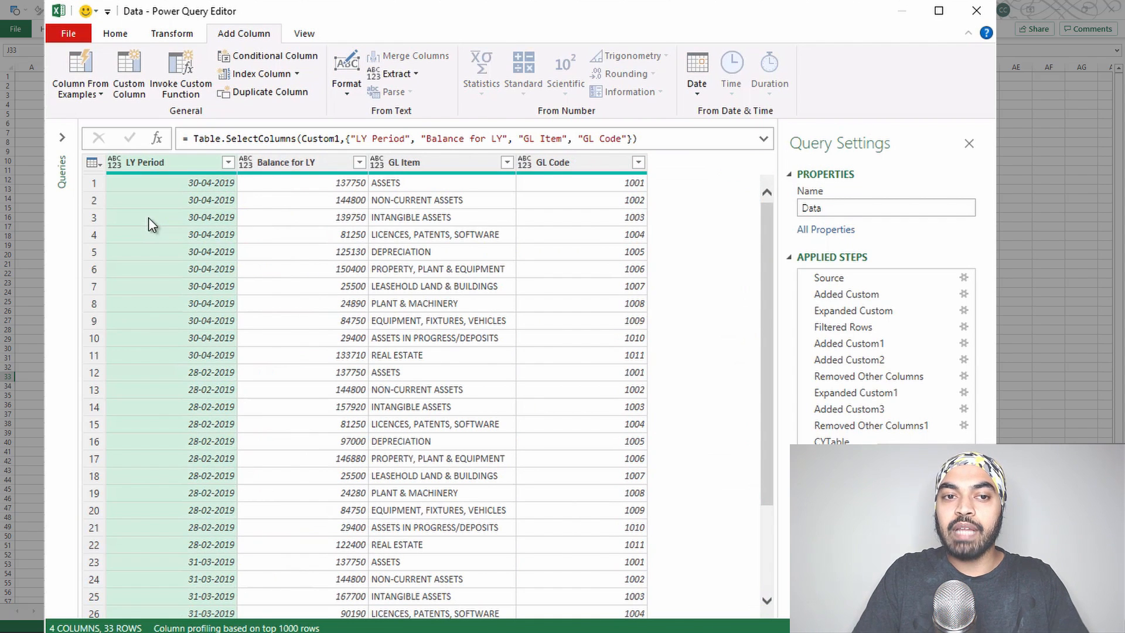
# Rename the LY Period column to Period and the Balance for LY column to Balance.
pyautogui.doubleClick(154, 163)
pyautogui.write('Pe')
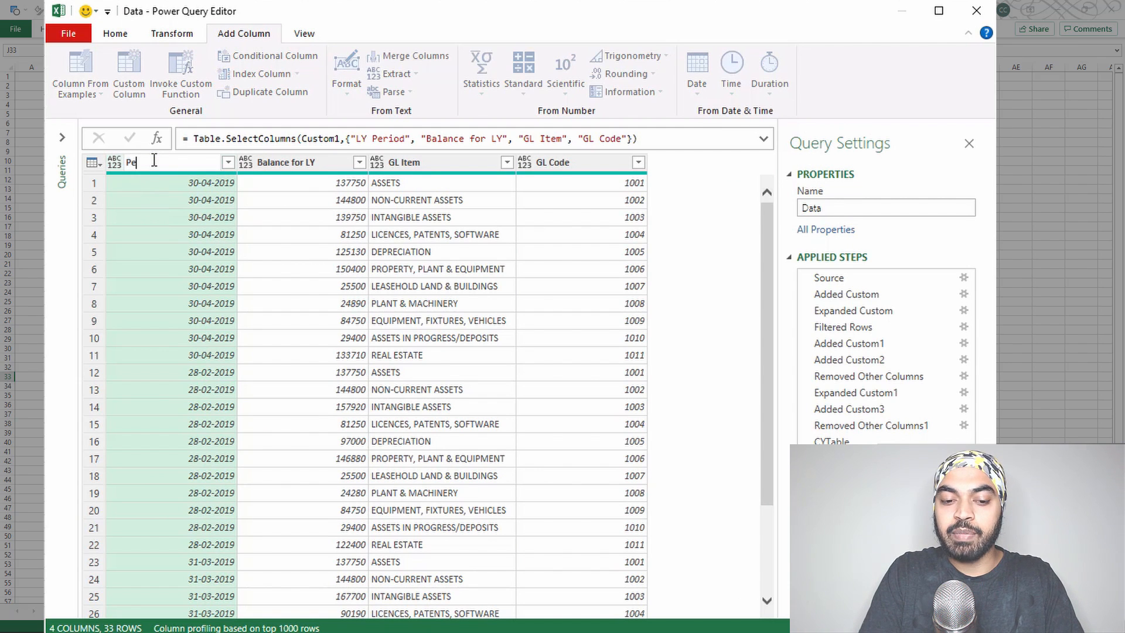
pyautogui.write('riod')
pyautogui.press('Return')
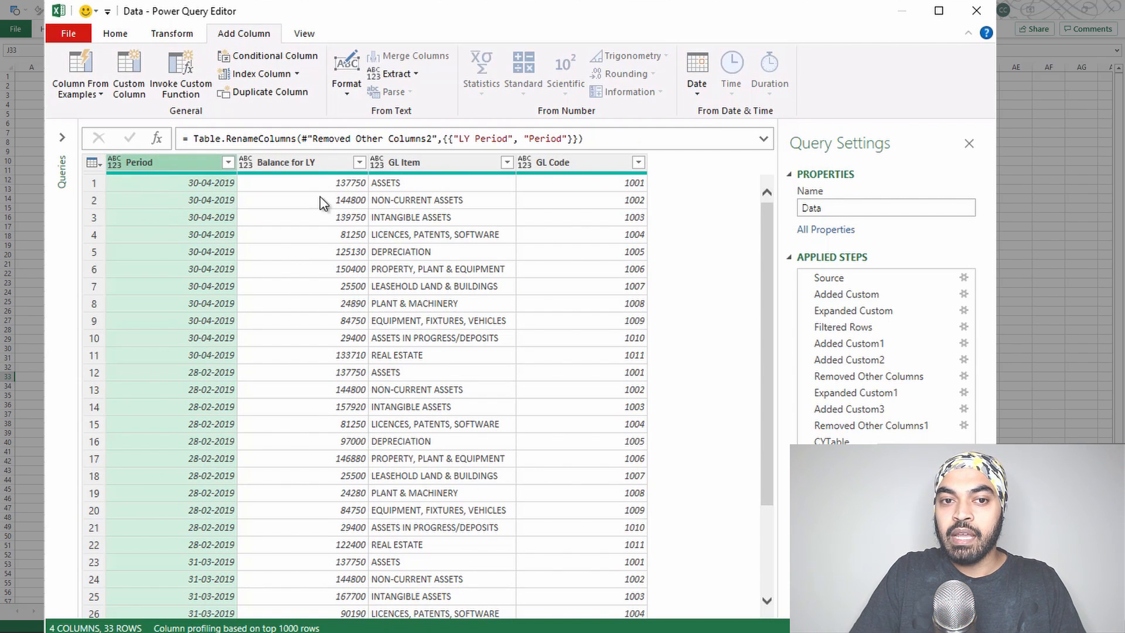
pyautogui.doubleClick(295, 162)
pyautogui.write('Balan')
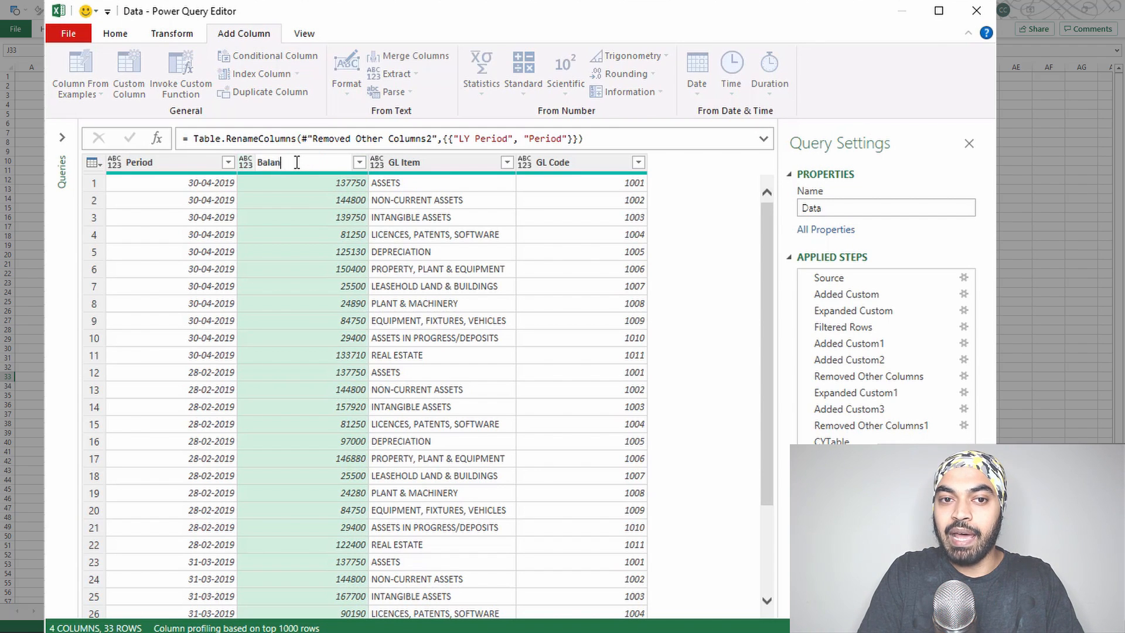
pyautogui.write('ce')
pyautogui.press('Return')
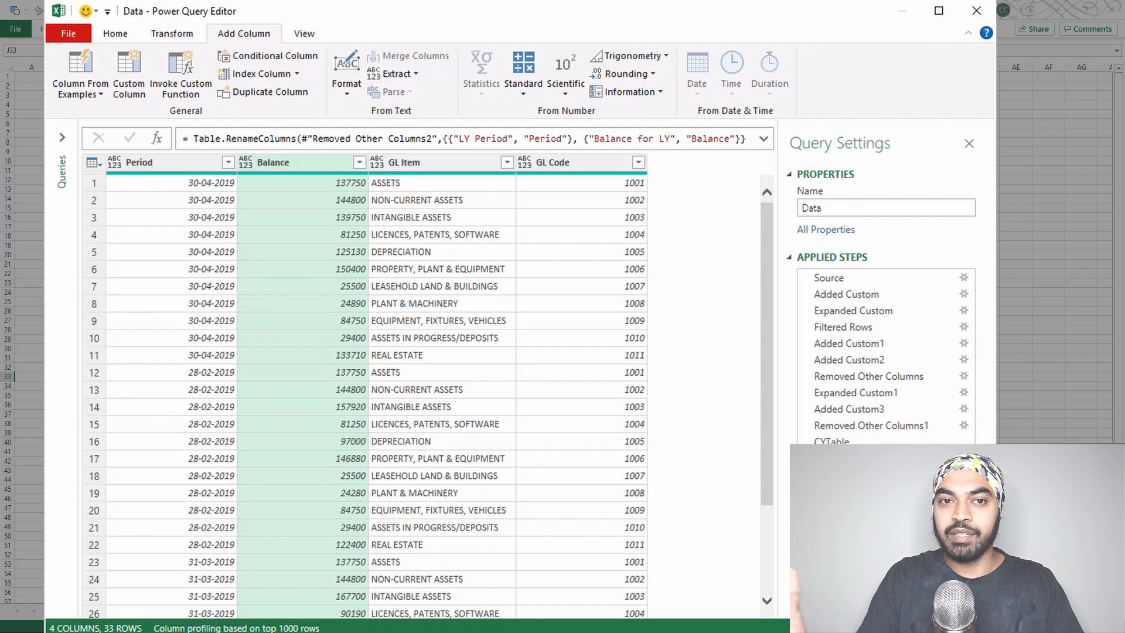
# Add a new query step that appends both tables with the formula = Table.Combine({LYTable,CYTable}).
pyautogui.click(154, 144)
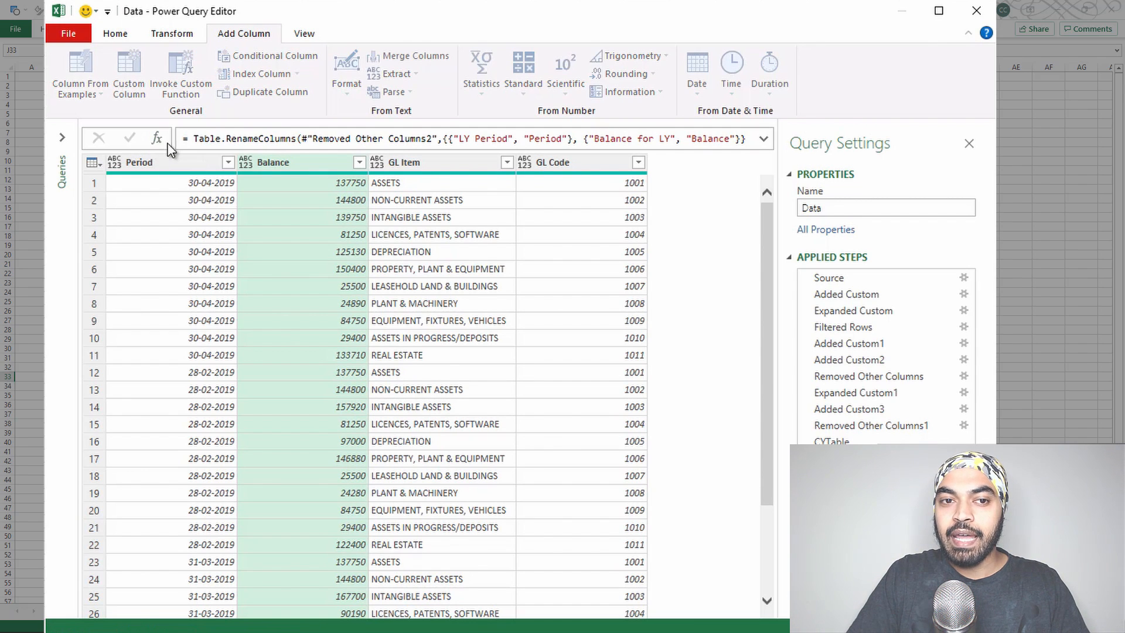
pyautogui.click(215, 139)
pyautogui.write('Table')
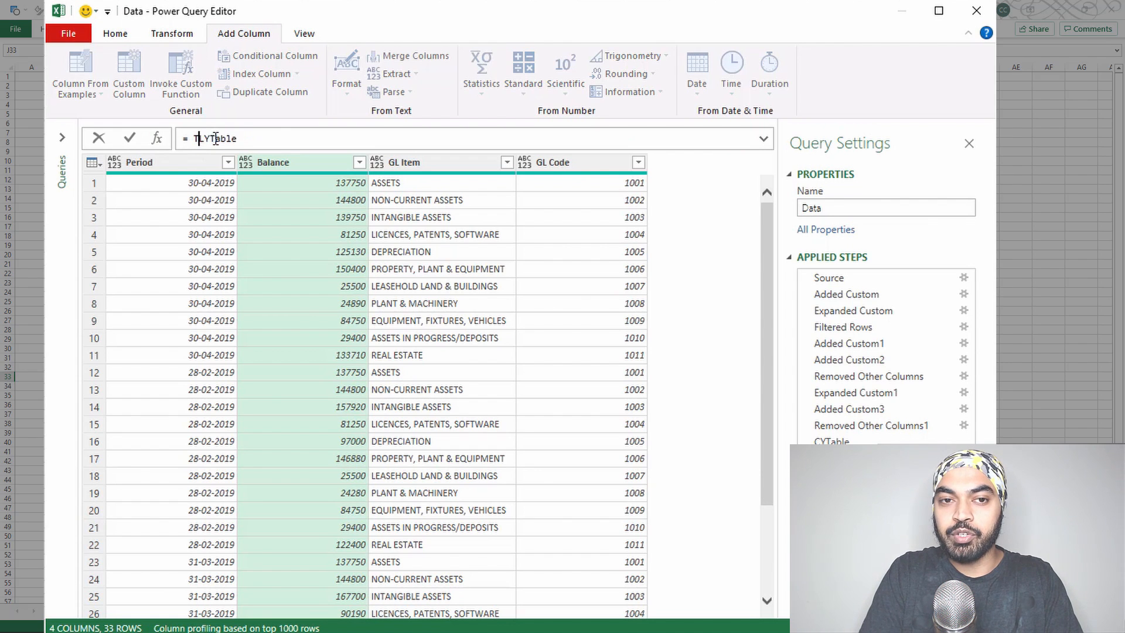
pyautogui.write('om')
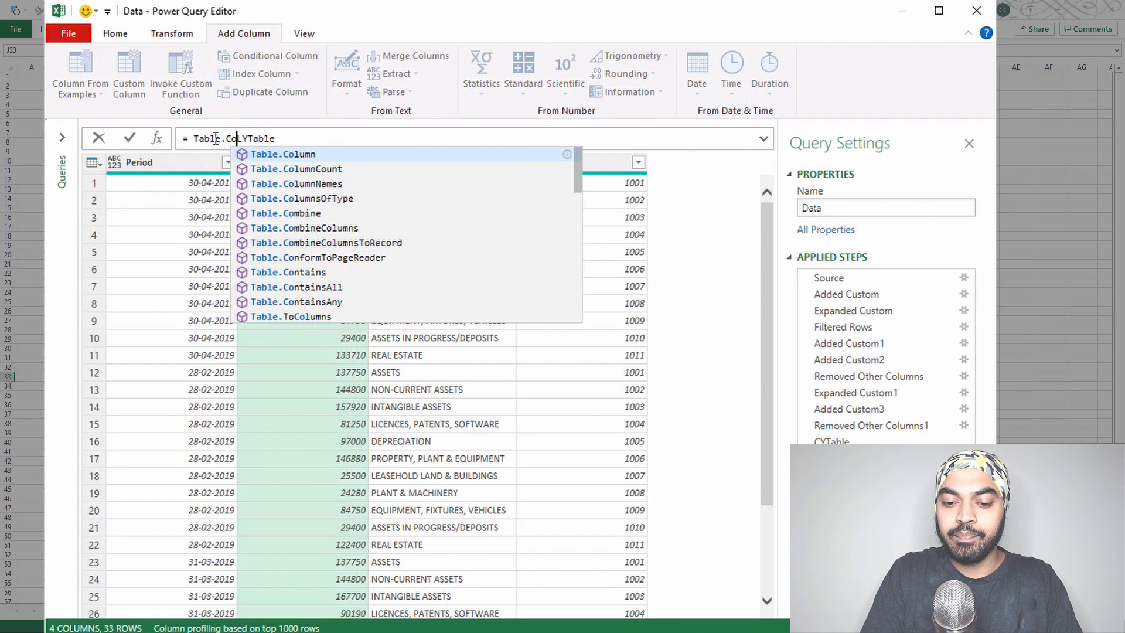
pyautogui.write('bine(')
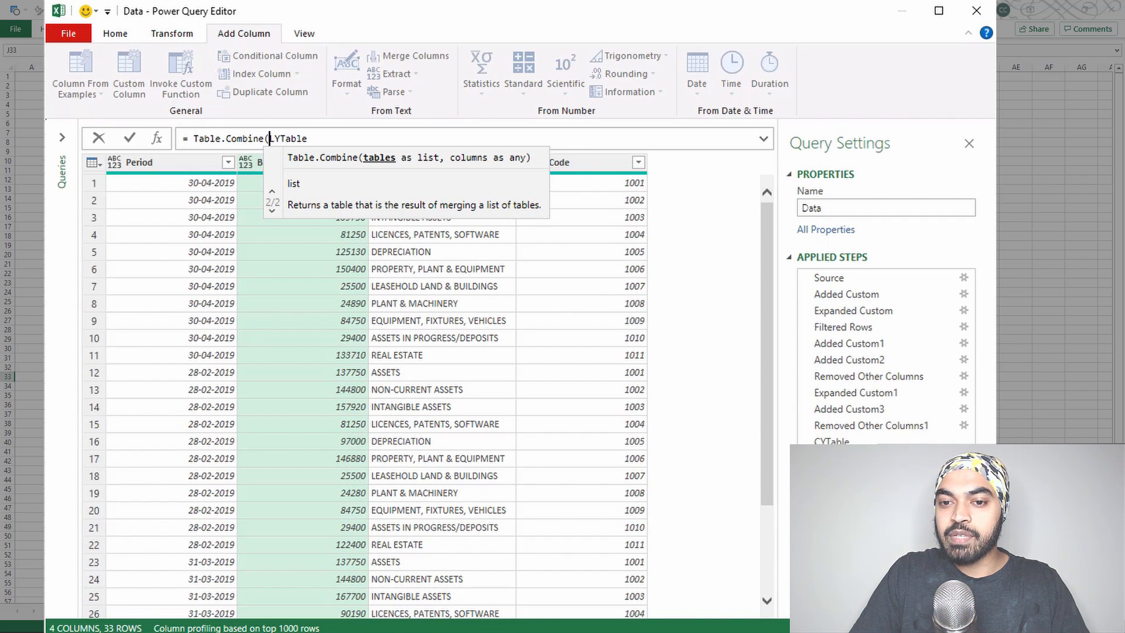
pyautogui.write('{')
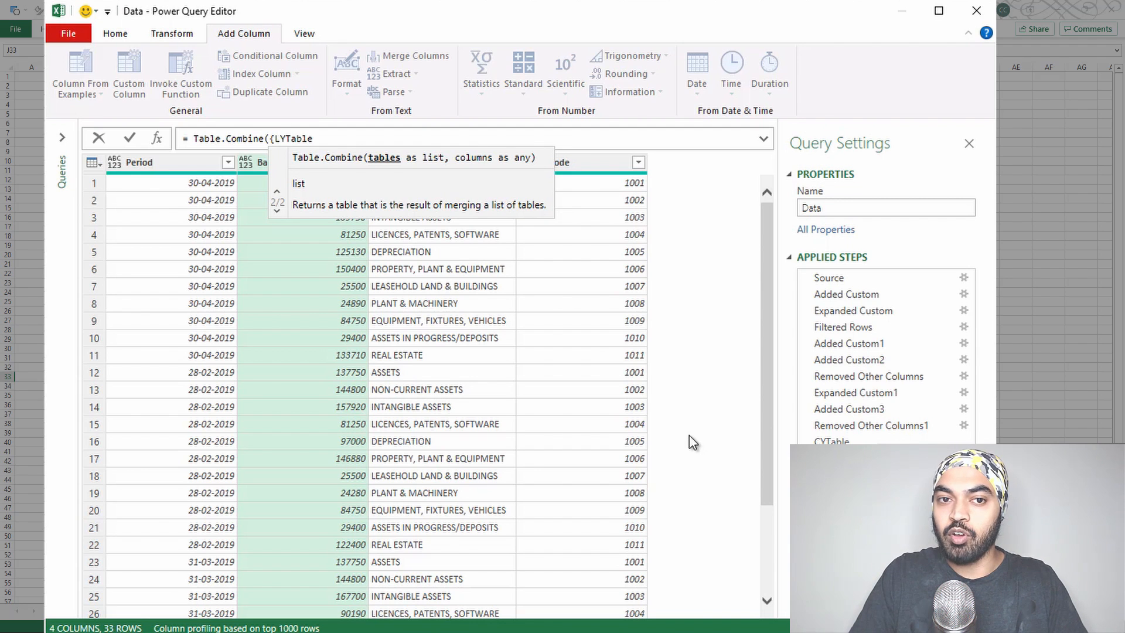
pyautogui.press('End')
pyautogui.write(',')
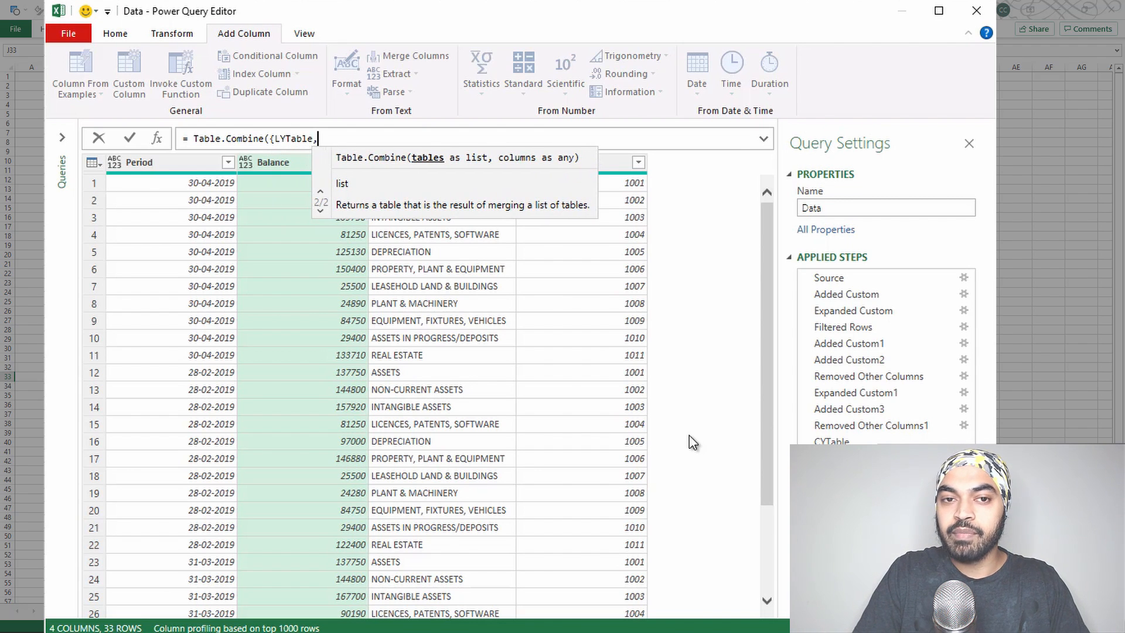
pyautogui.write('CYTable')
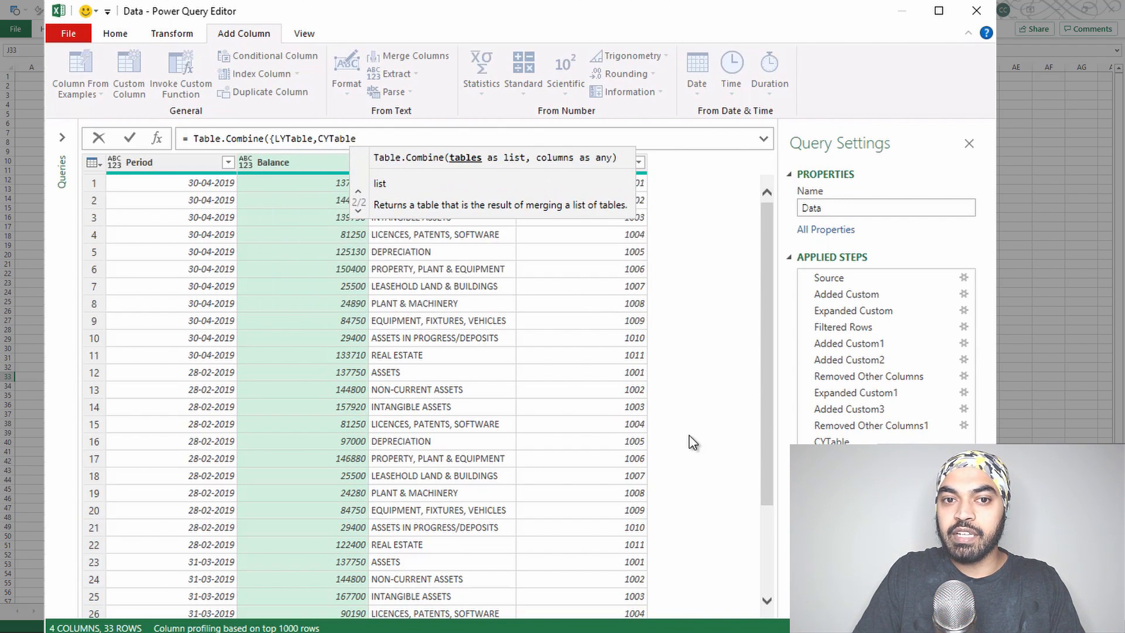
pyautogui.write('}')
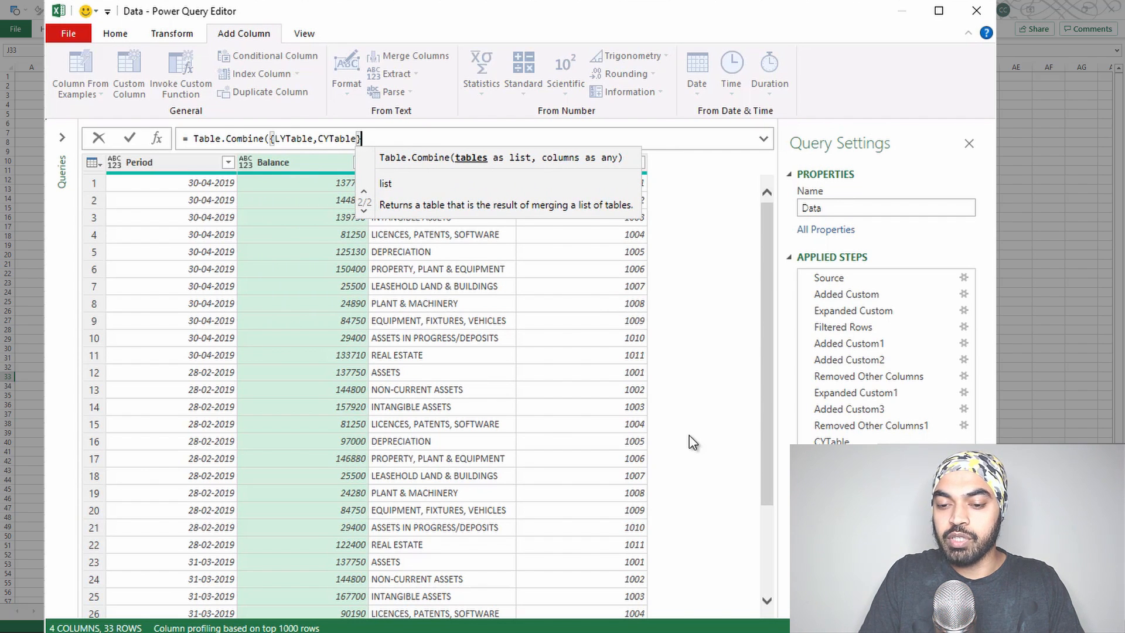
pyautogui.write(')')
pyautogui.press('Return')
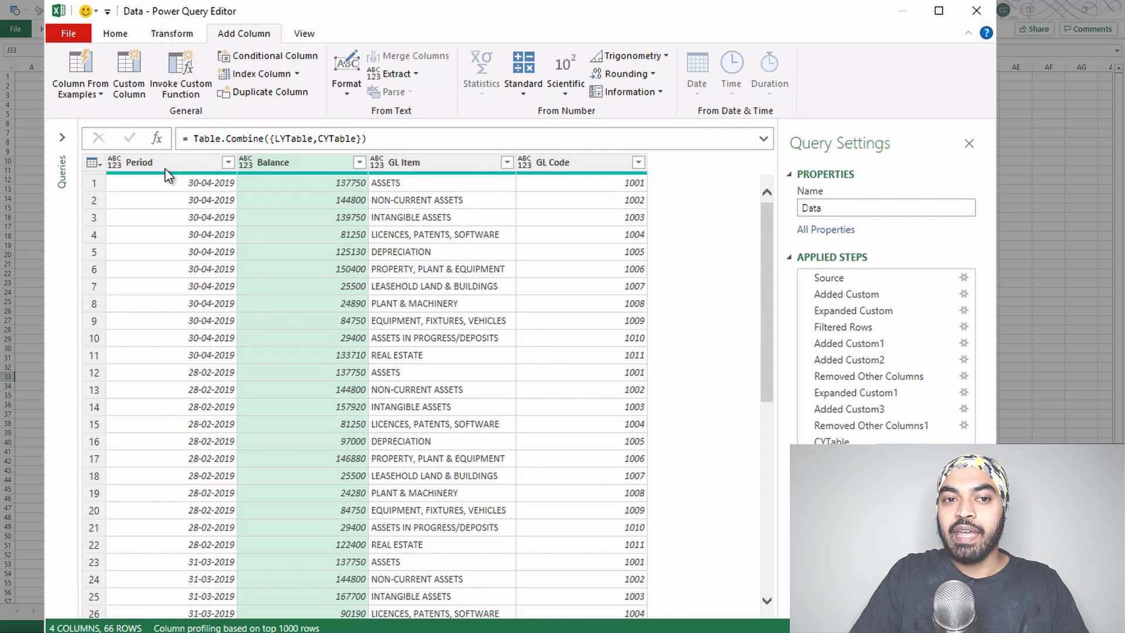
# In the Book1 workbook in Excel, turn on the loaded table's filters and filter Period to the February dates by searching for feb.
pyautogui.moveTo(164, 168)
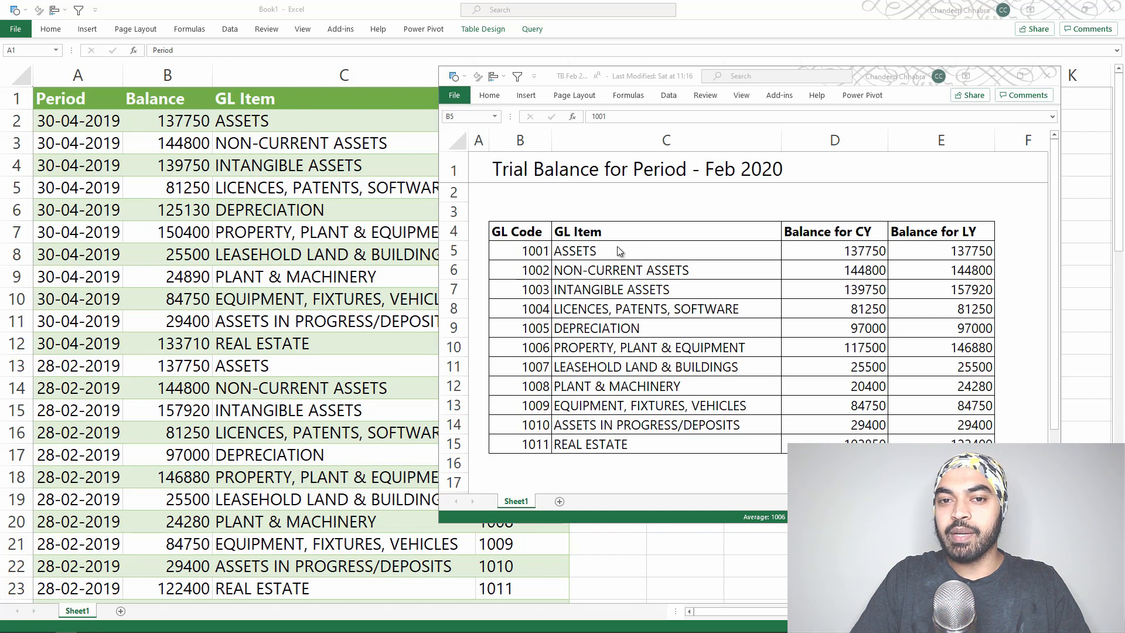
pyautogui.click(579, 253)
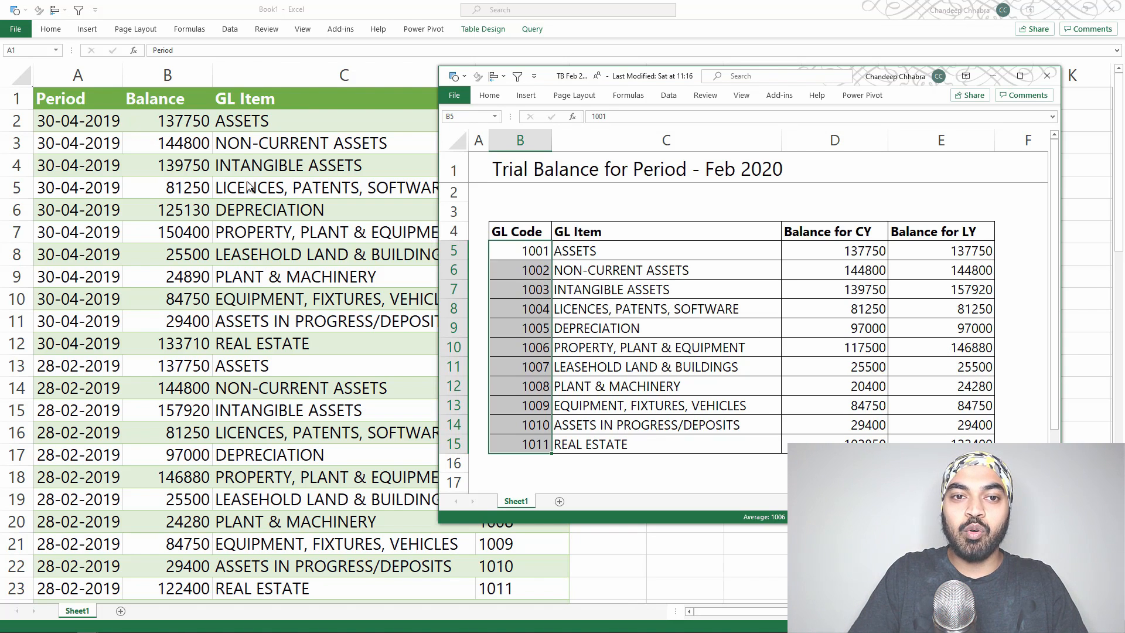
pyautogui.click(170, 155)
pyautogui.hotkey('ctrl', 'shift', 'l')
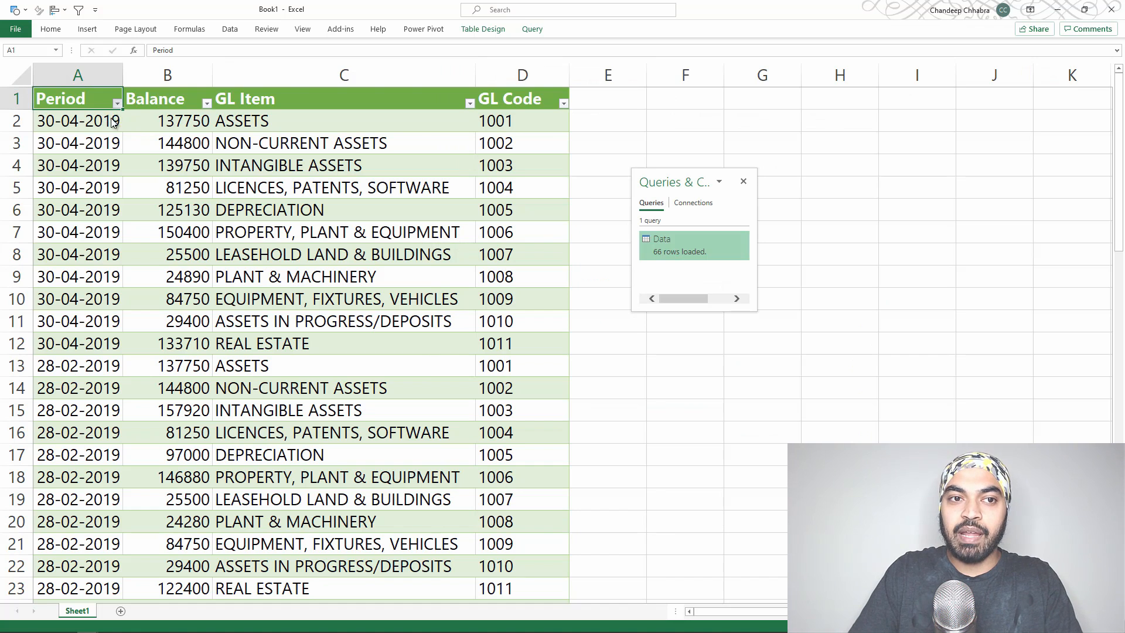
pyautogui.hotkey('alt', 'Down')
pyautogui.click(79, 228)
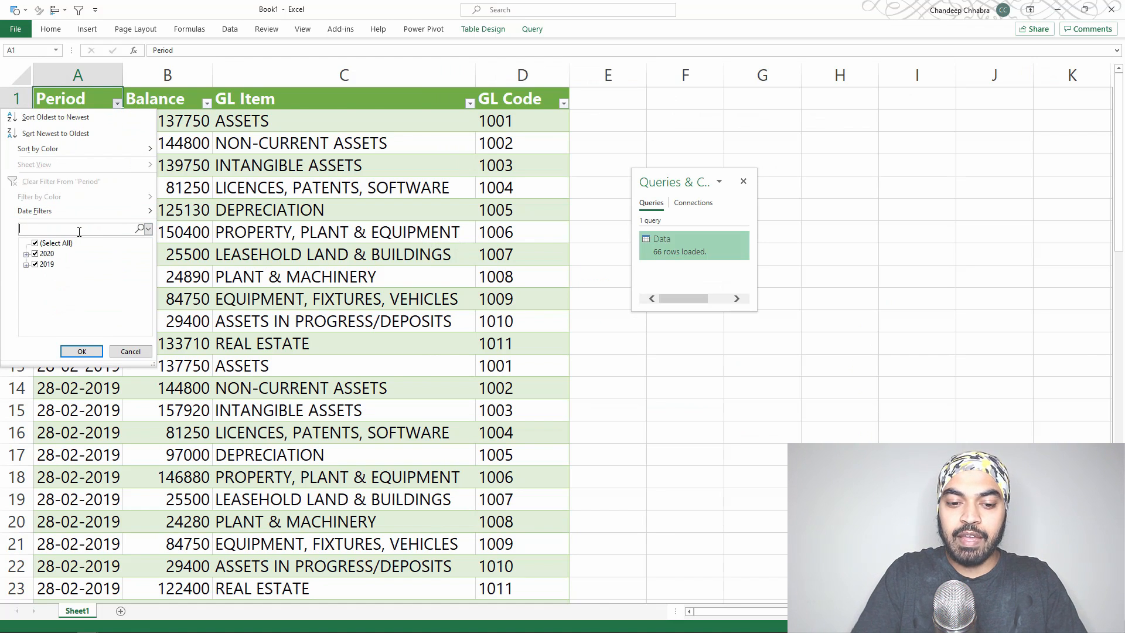
pyautogui.write('feb')
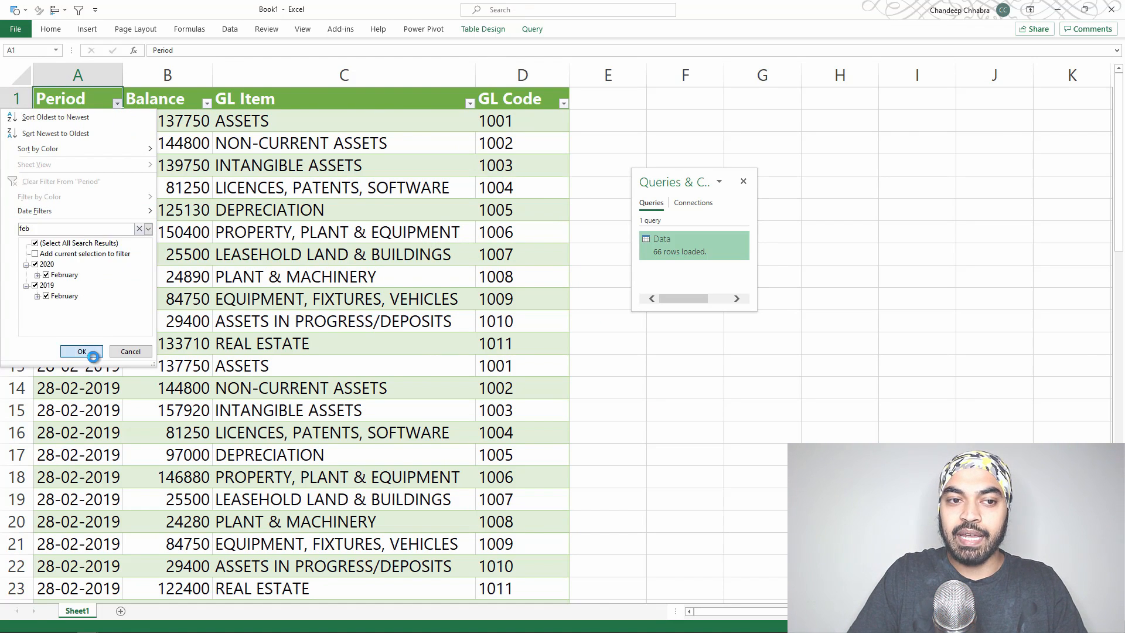
pyautogui.click(81, 351)
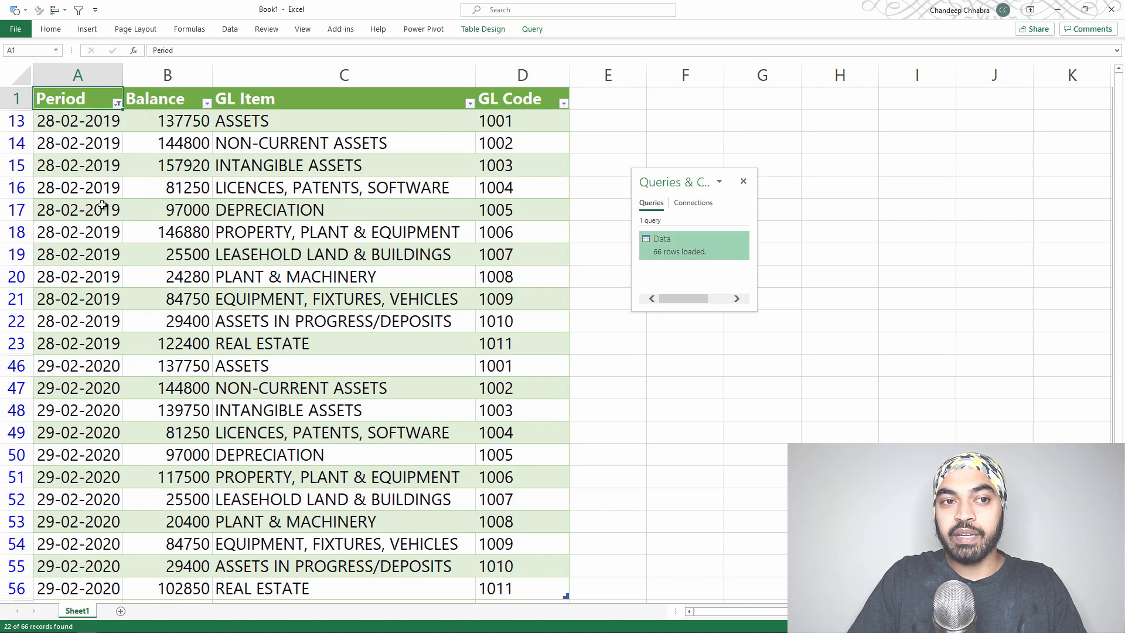
pyautogui.scroll(-2, 102, 205)
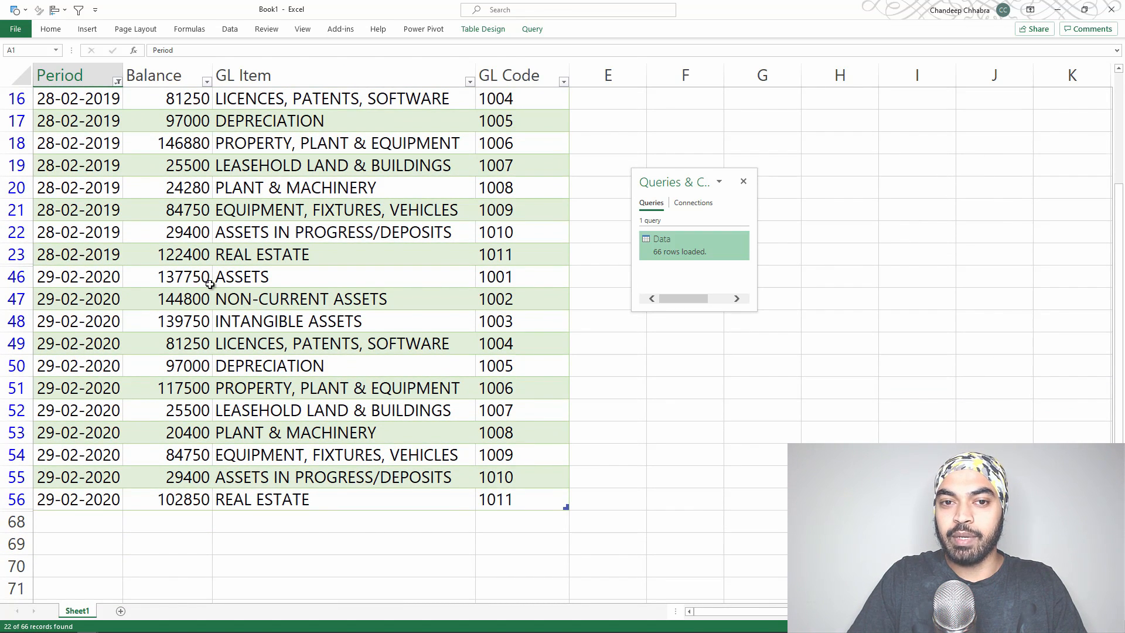
pyautogui.scroll(1, 210, 283)
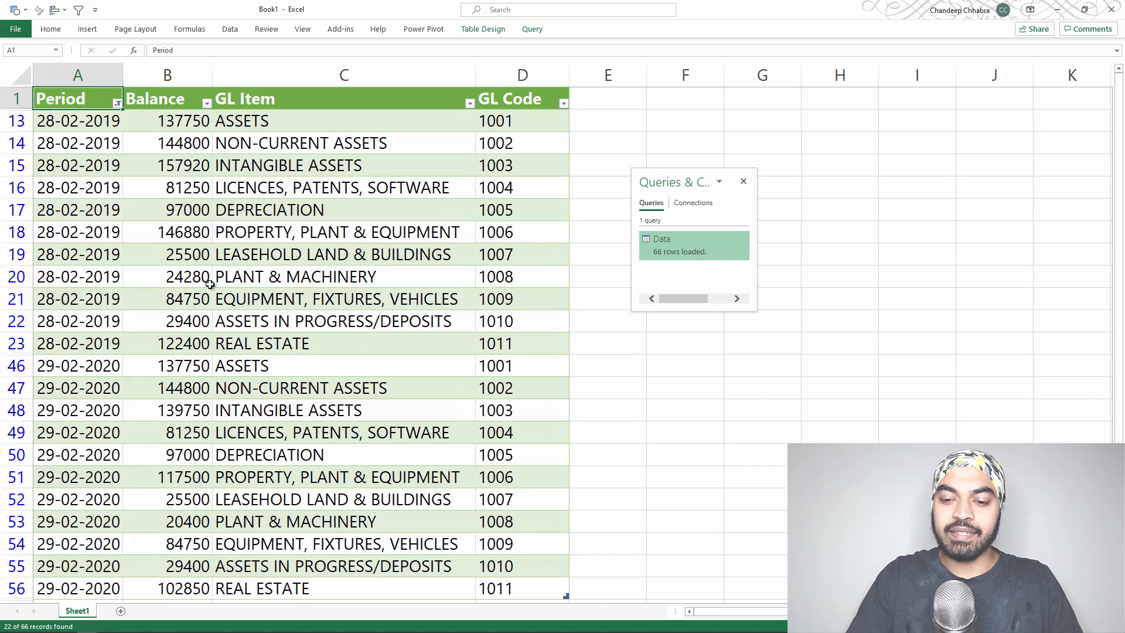